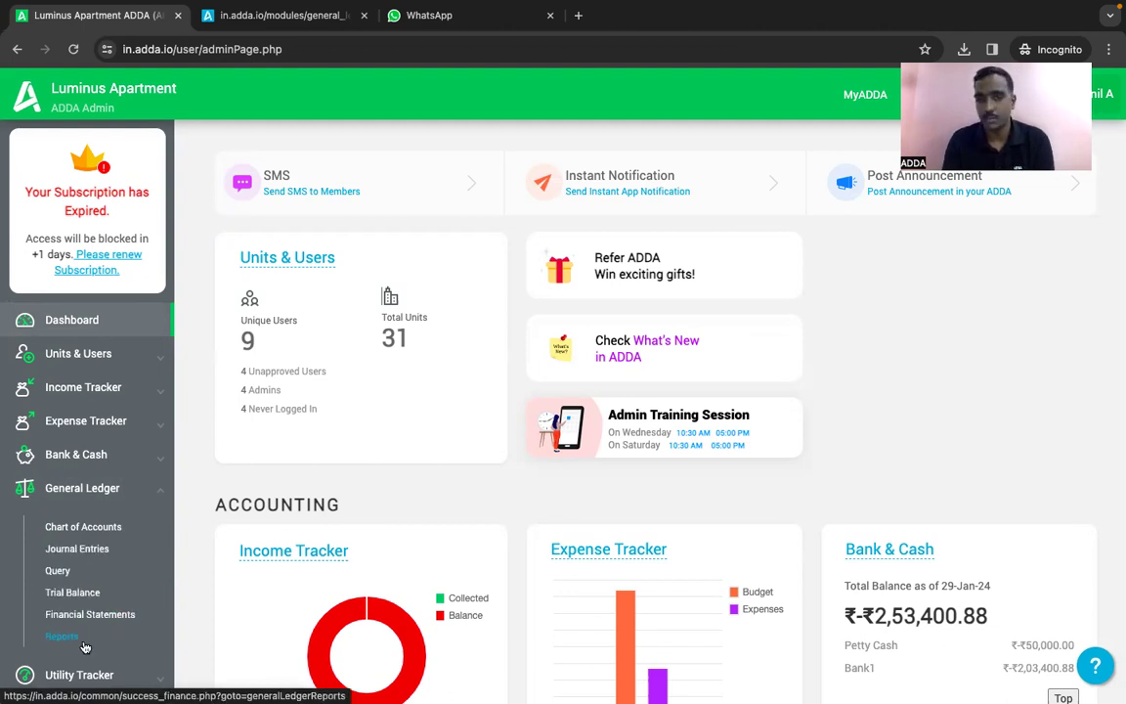
- Open the chart of accounts, review the account groups for assets, liabilities, income and expense, and return to the asset accounts
left_click(94, 529)
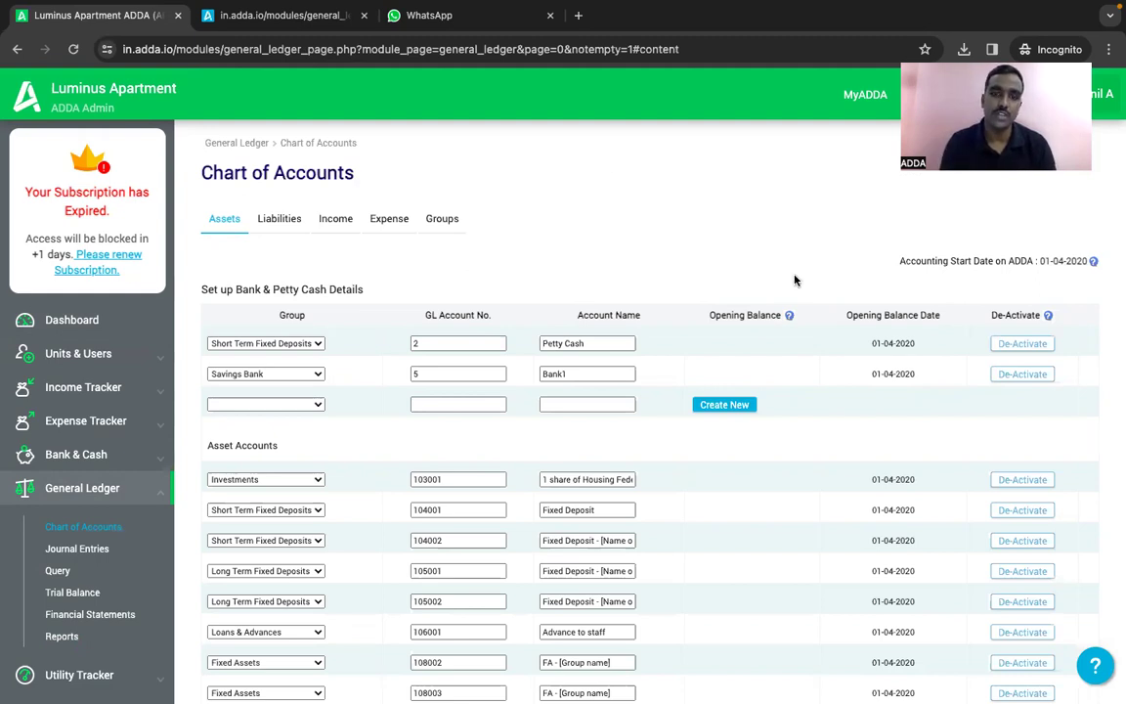
left_click(448, 220)
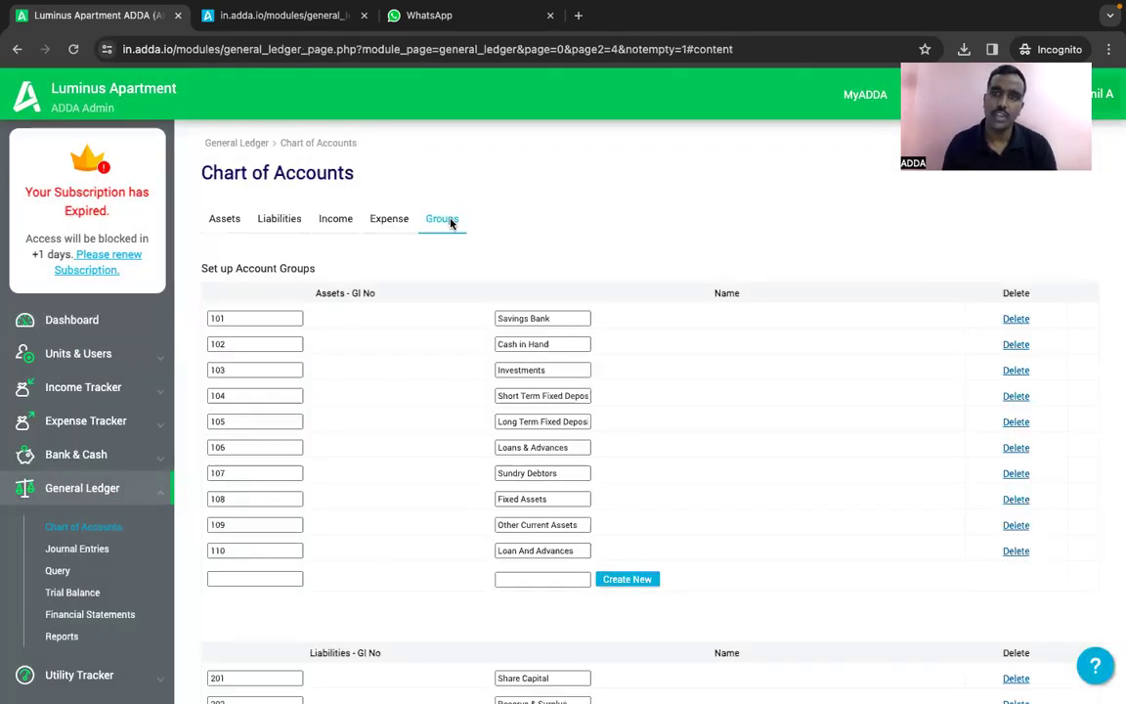
scroll(450, 223, "down", 6)
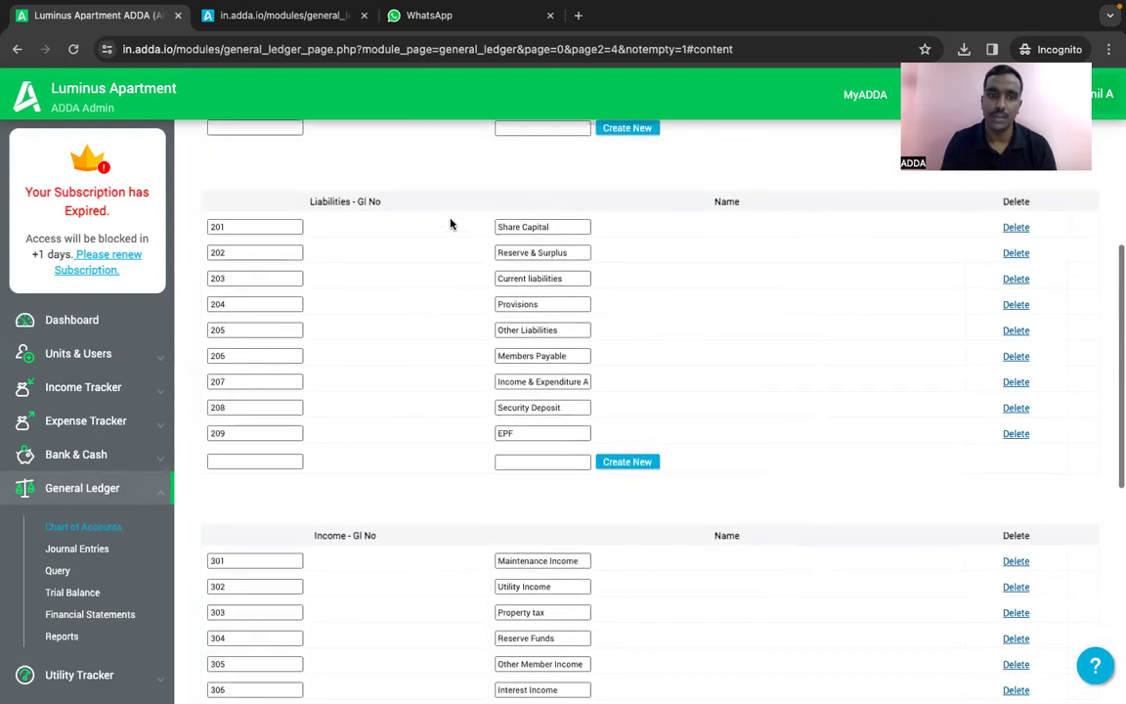
scroll(450, 223, "down", 4)
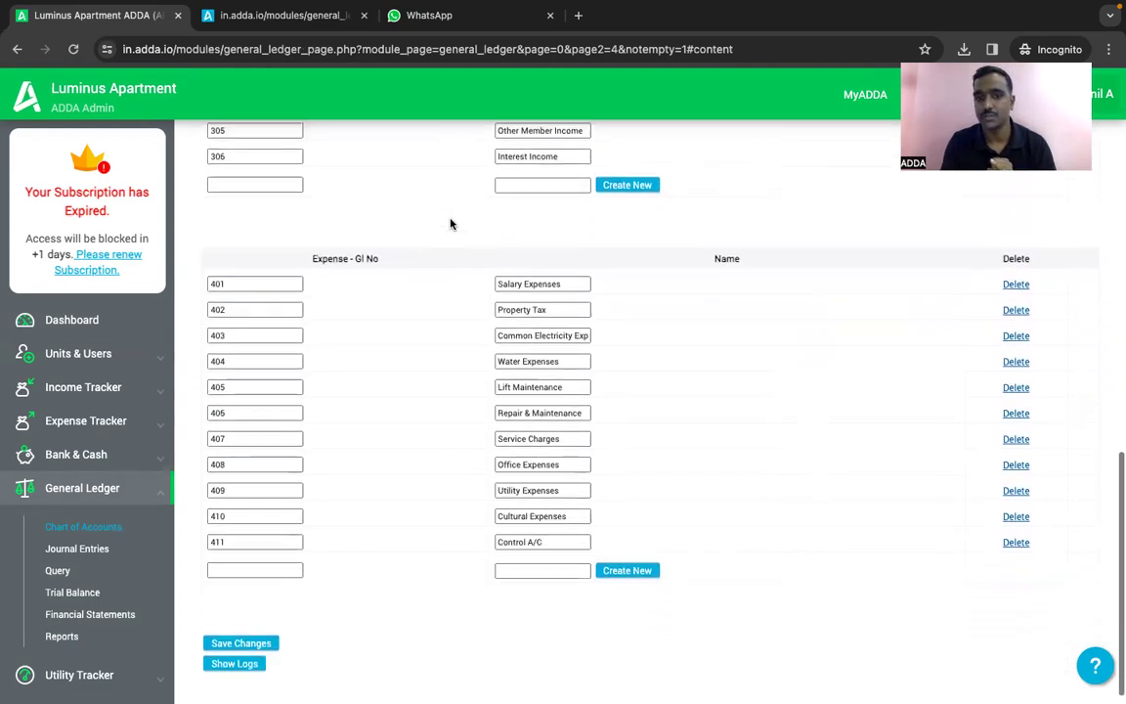
scroll(450, 222, "up", 10)
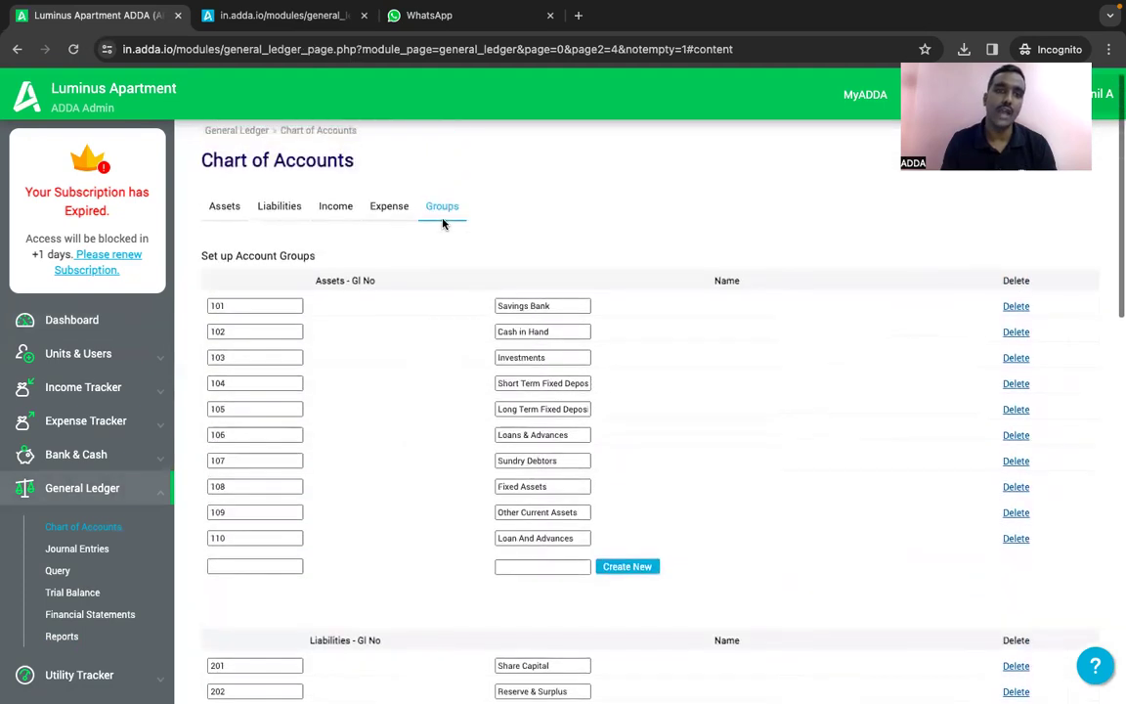
left_click(221, 201)
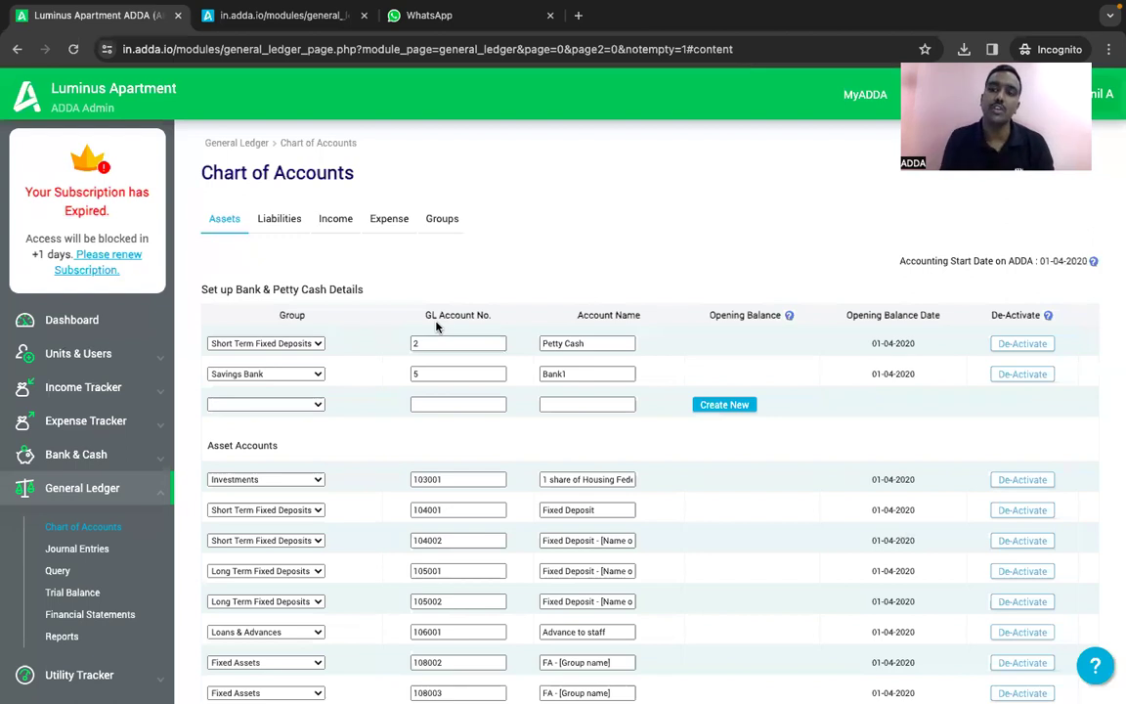
- Set the group of the first bank and petty cash account to Savings Bank and rename it HDFC Bank
left_click(291, 343)
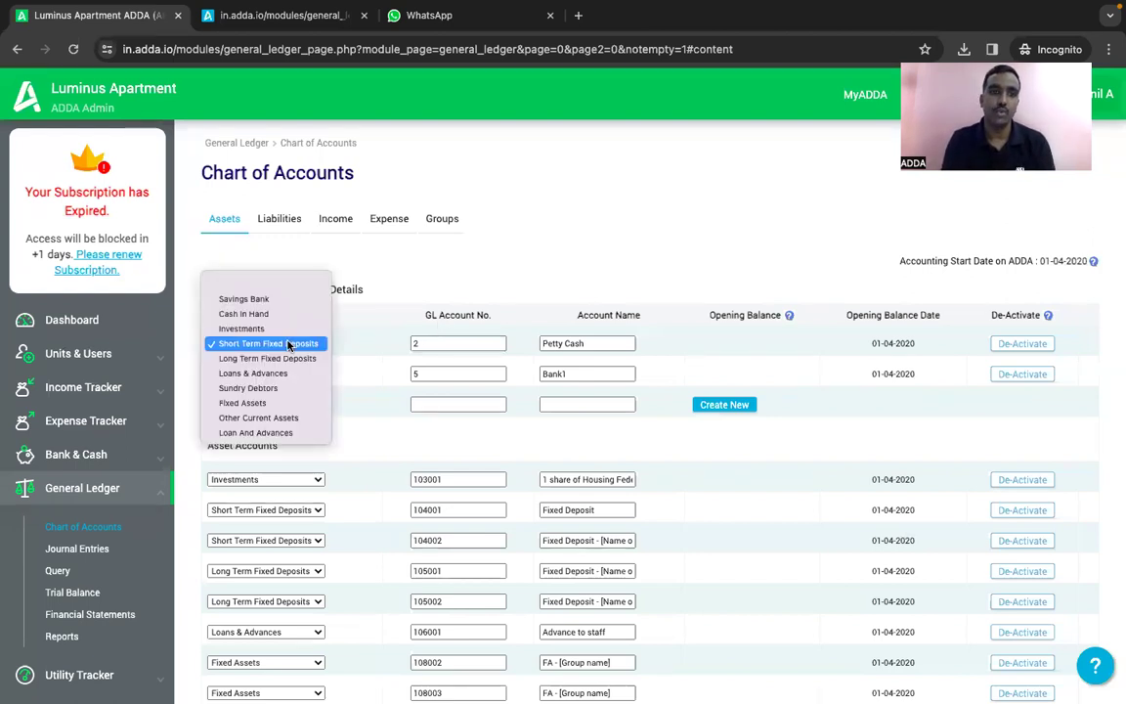
left_click(243, 298)
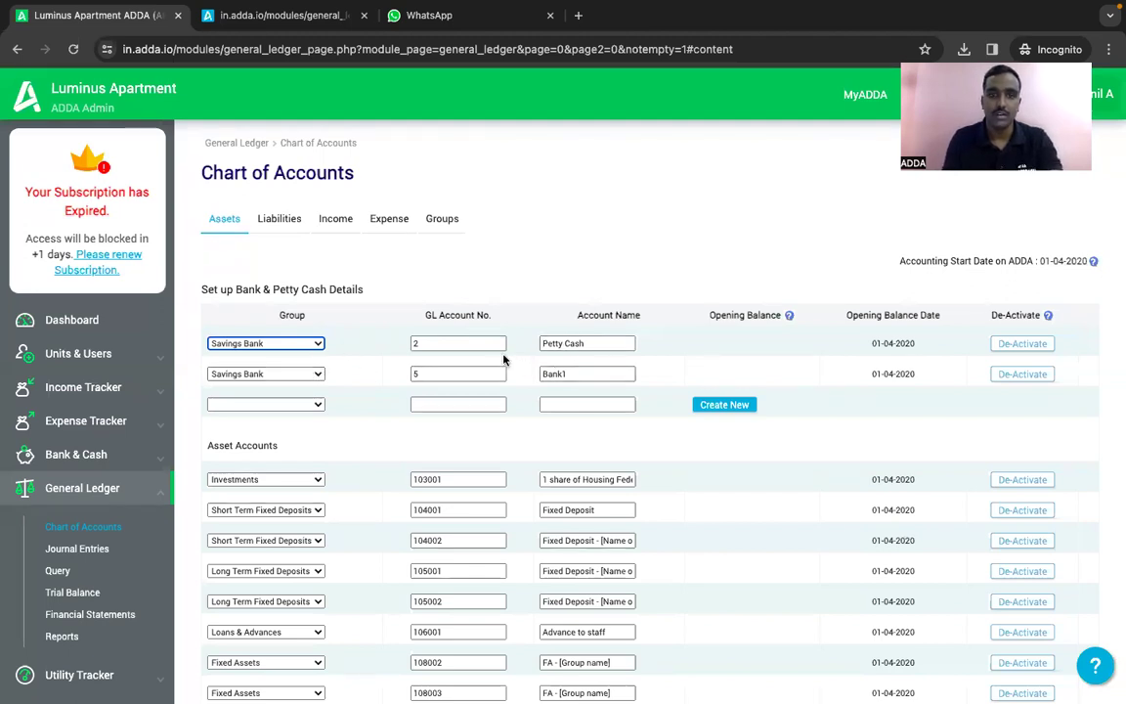
left_click_drag(584, 343, 559, 343)
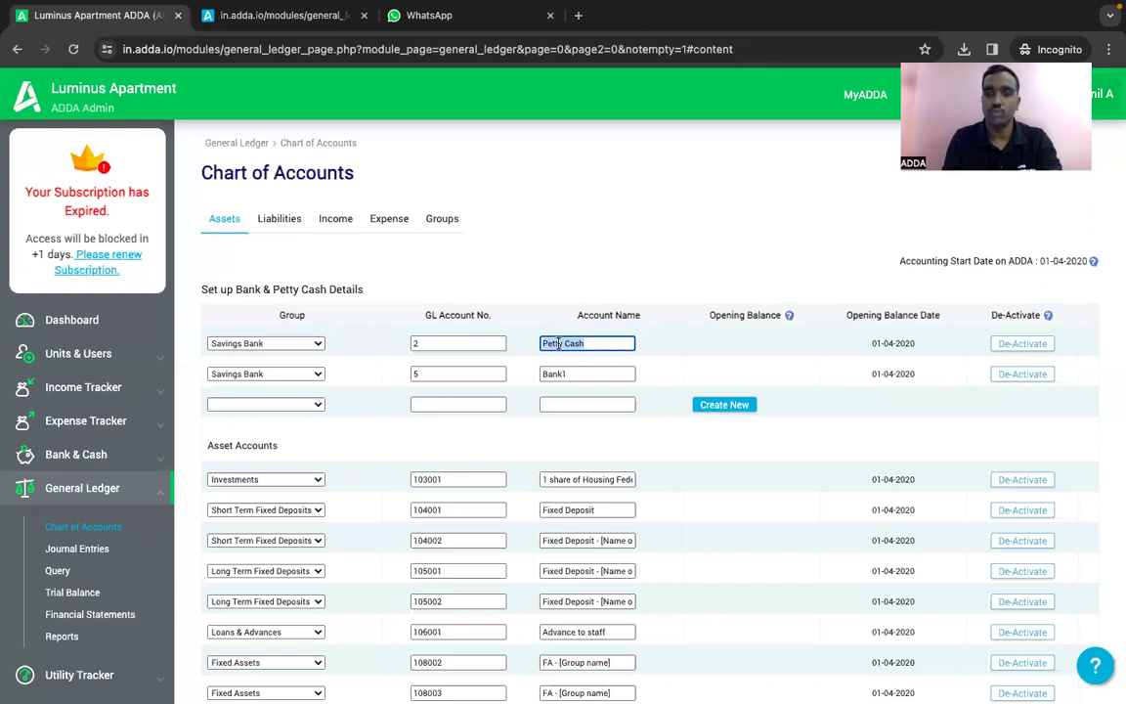
type("HDFC Bank")
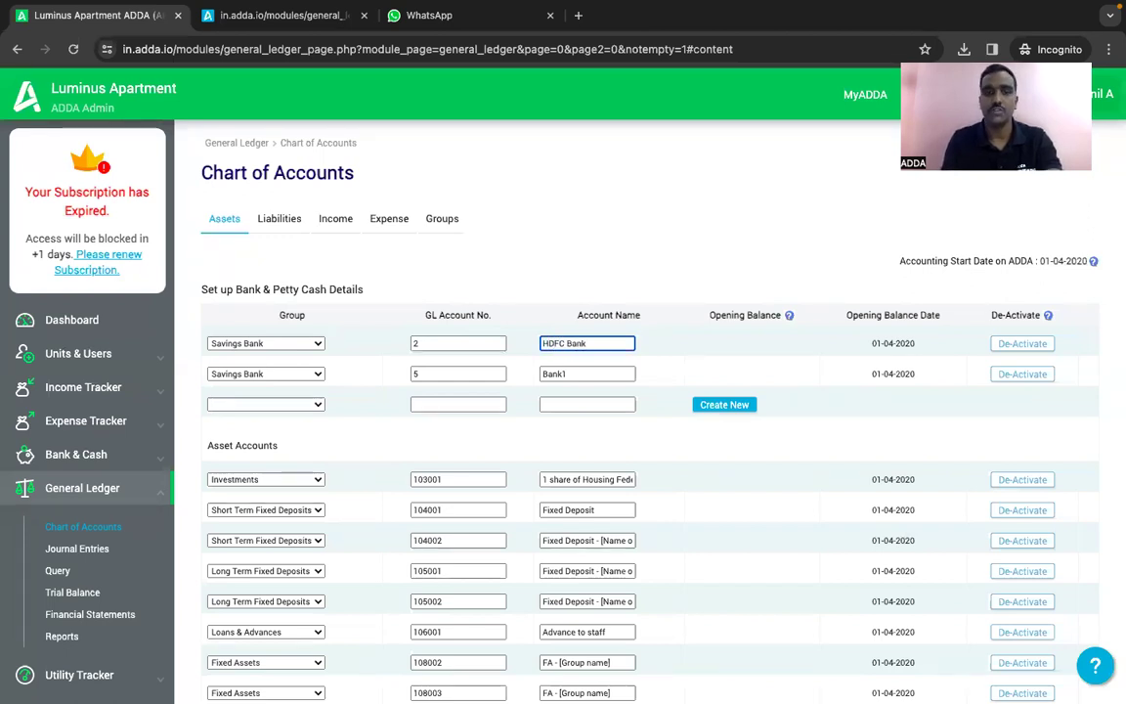
- Rename the account Bank1 as Corporation Bank, correcting the spelling of the name
double_click(546, 374)
type("Corport")
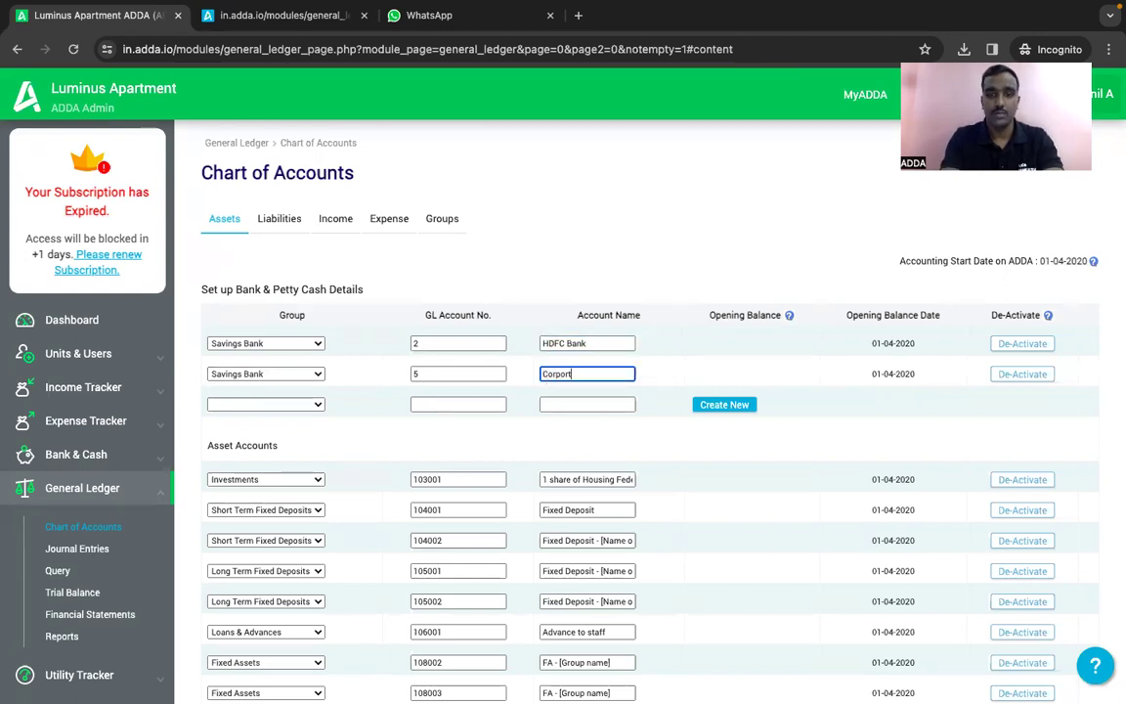
type("aion Bank")
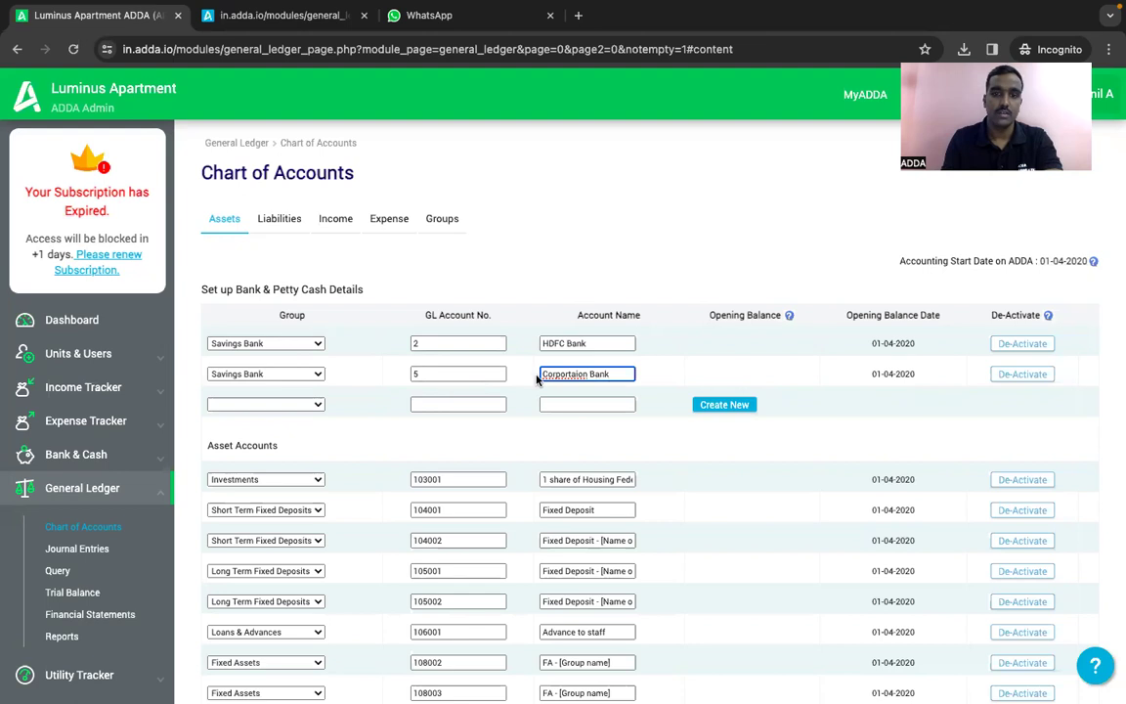
right_click(577, 378)
left_click(617, 385)
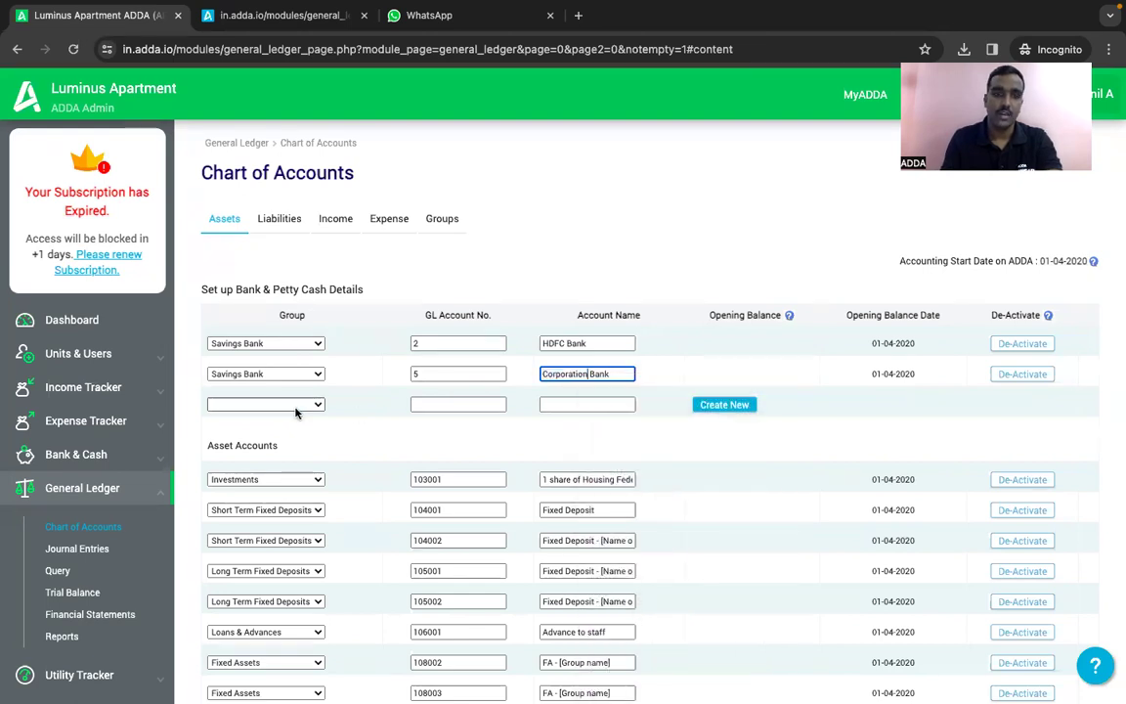
- Fill the blank bank and petty cash row with group Cash in Hand, GL account number 6 and name Petty Cash
left_click(277, 403)
left_click(243, 436)
left_click(438, 405)
type("6")
key("Tab")
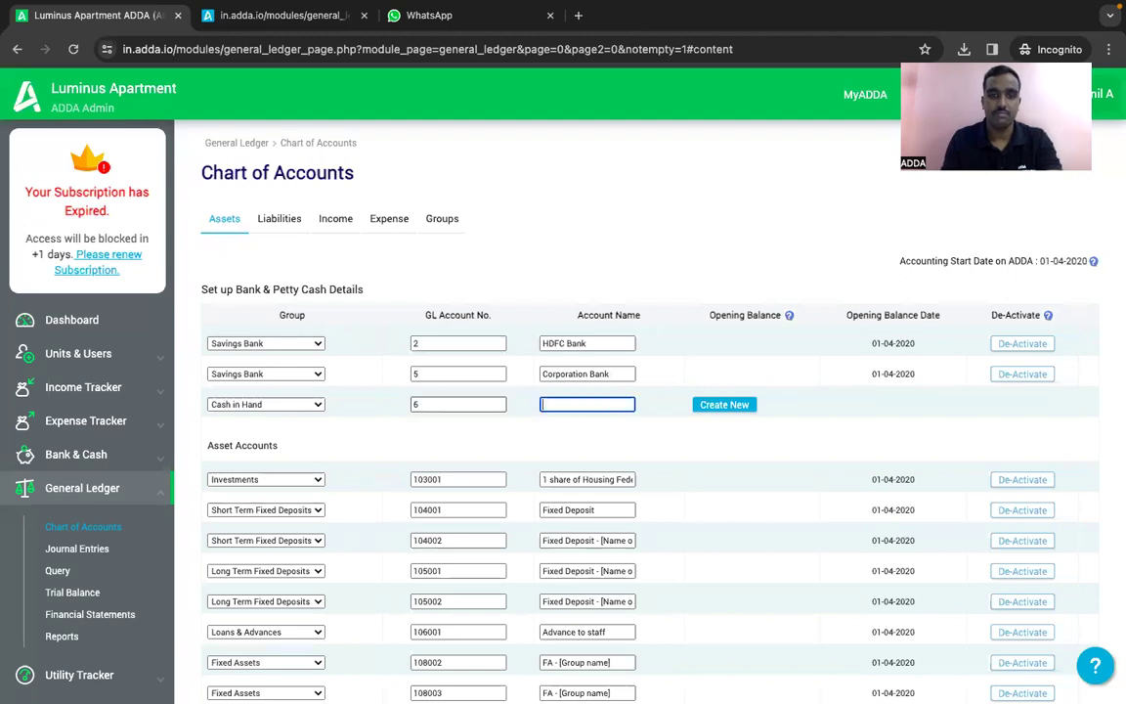
type("Petty Cash")
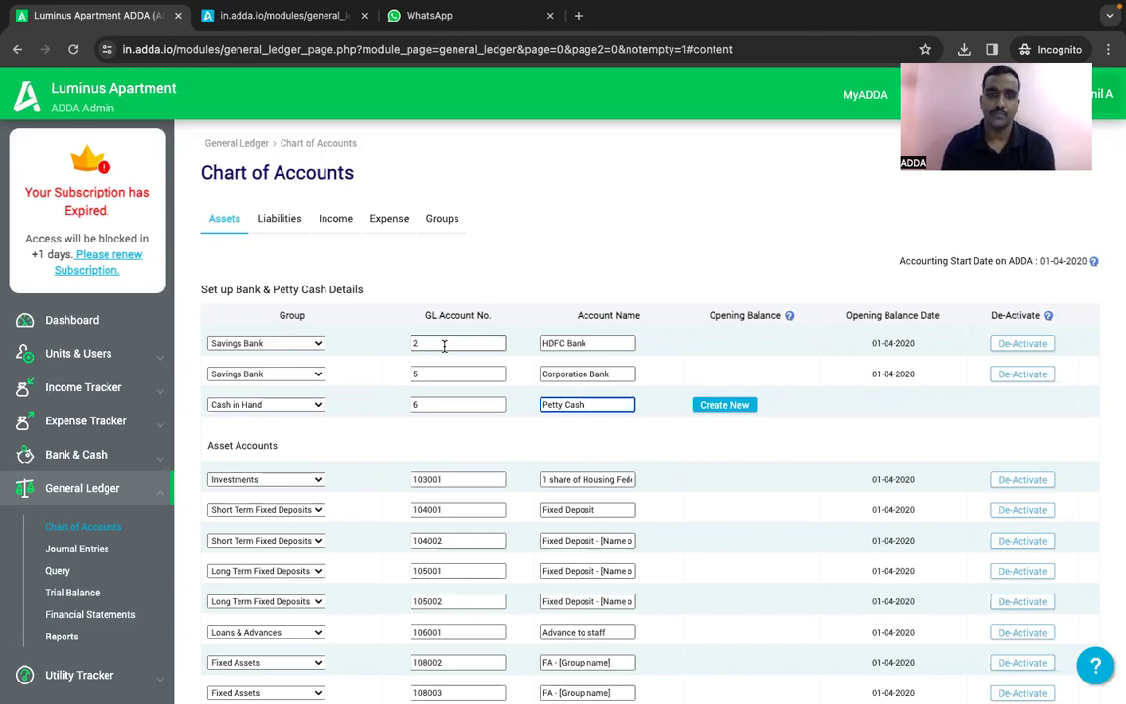
left_click(444, 423)
- Look through the full list of asset accounts with their groups, GL numbers and names
scroll(444, 422, "down", 1)
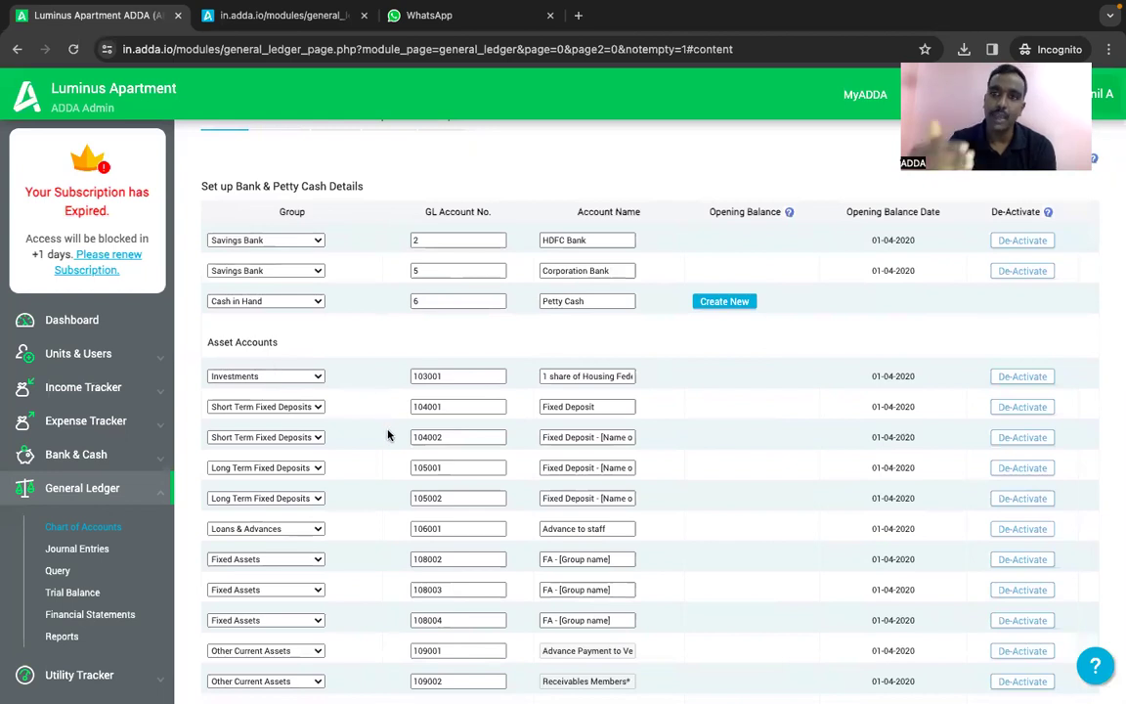
scroll(387, 434, "up", 1)
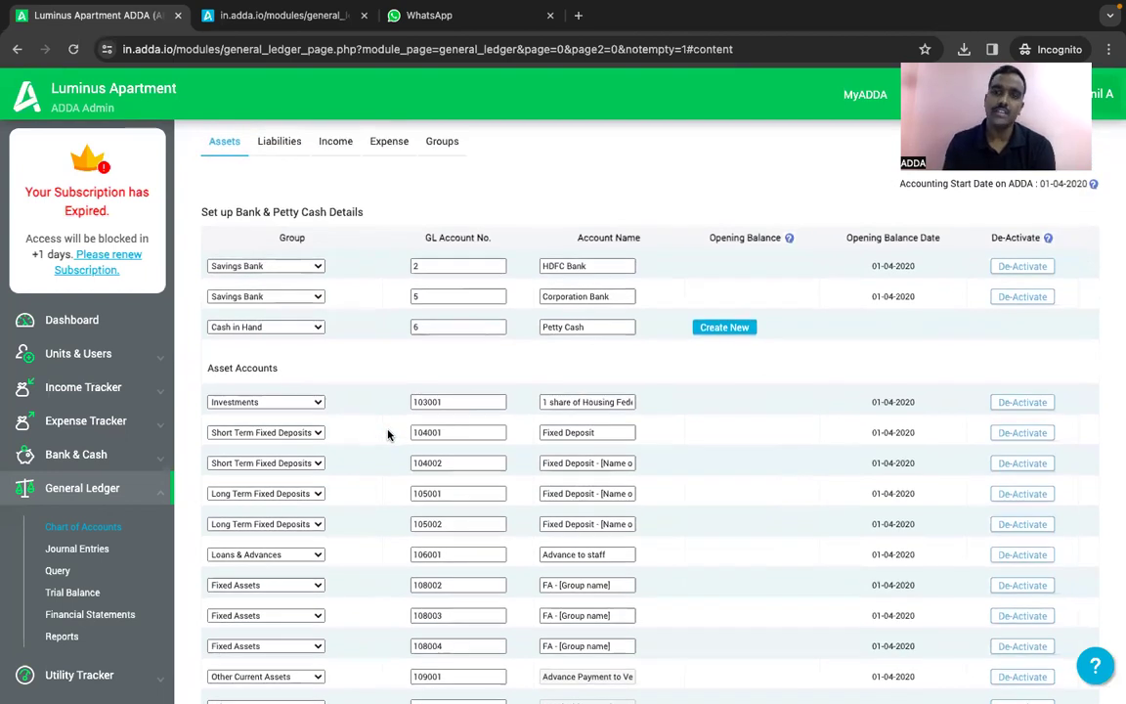
scroll(387, 433, "down", 3)
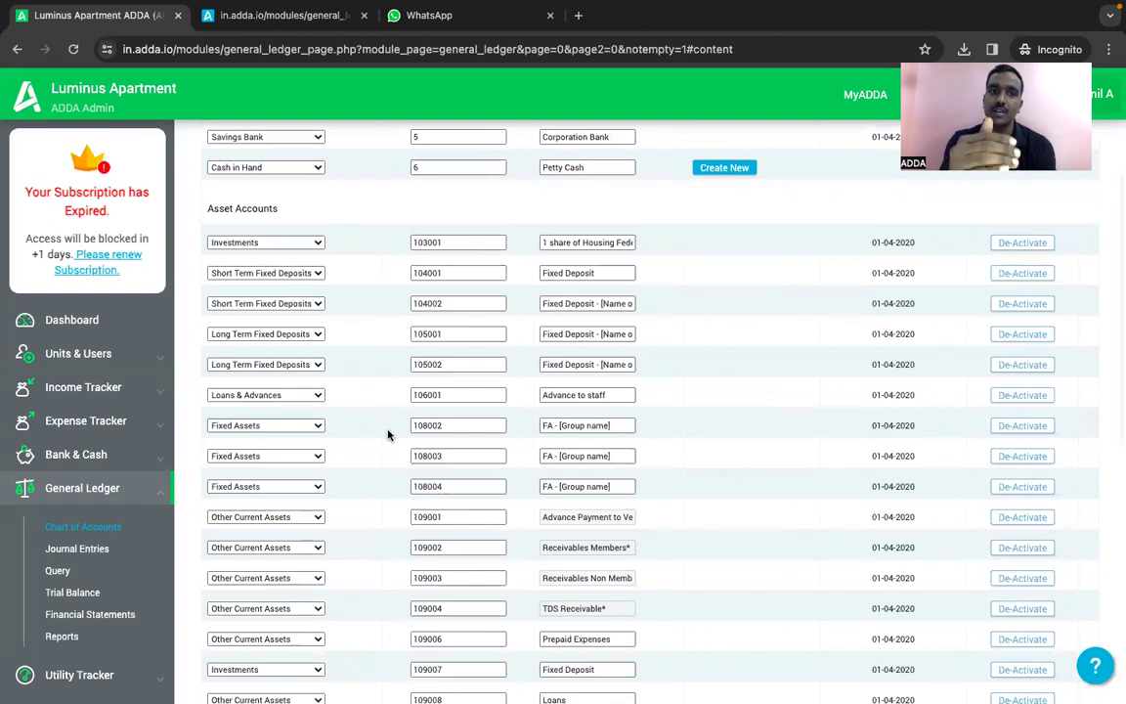
scroll(387, 434, "down", 6)
scroll(387, 434, "down", 2)
scroll(387, 434, "up", 12)
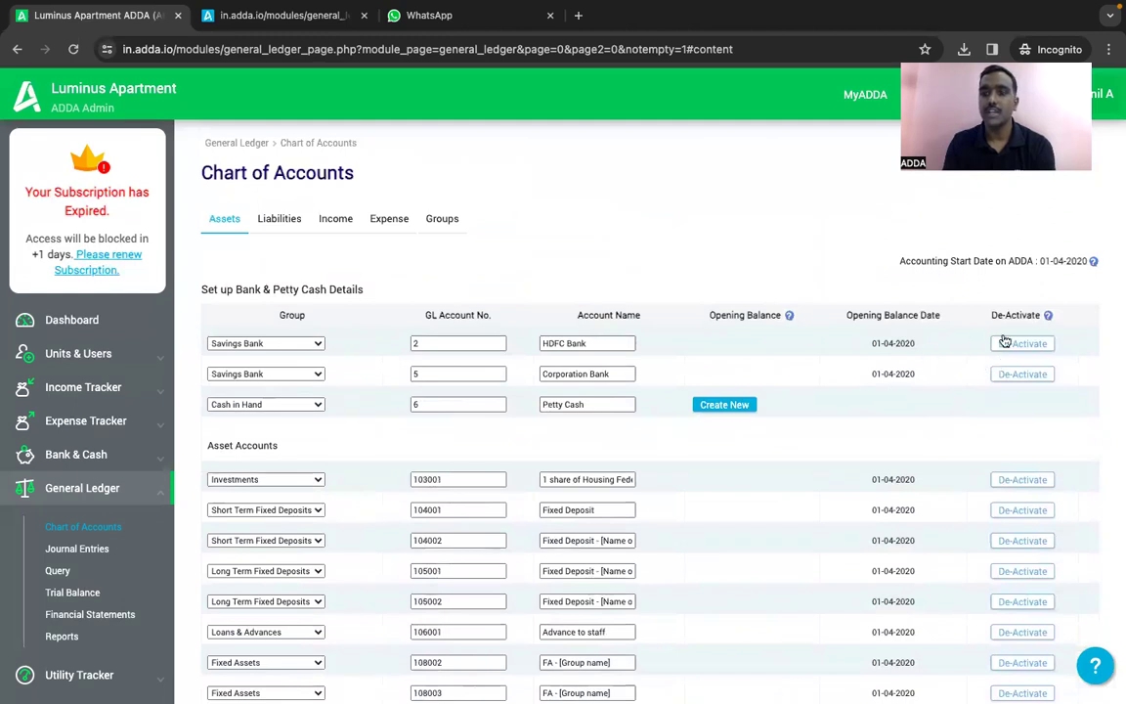
- Deactivate the investment account 103001, 1 share of Housing Federation, and confirm
scroll(944, 528, "down", 3)
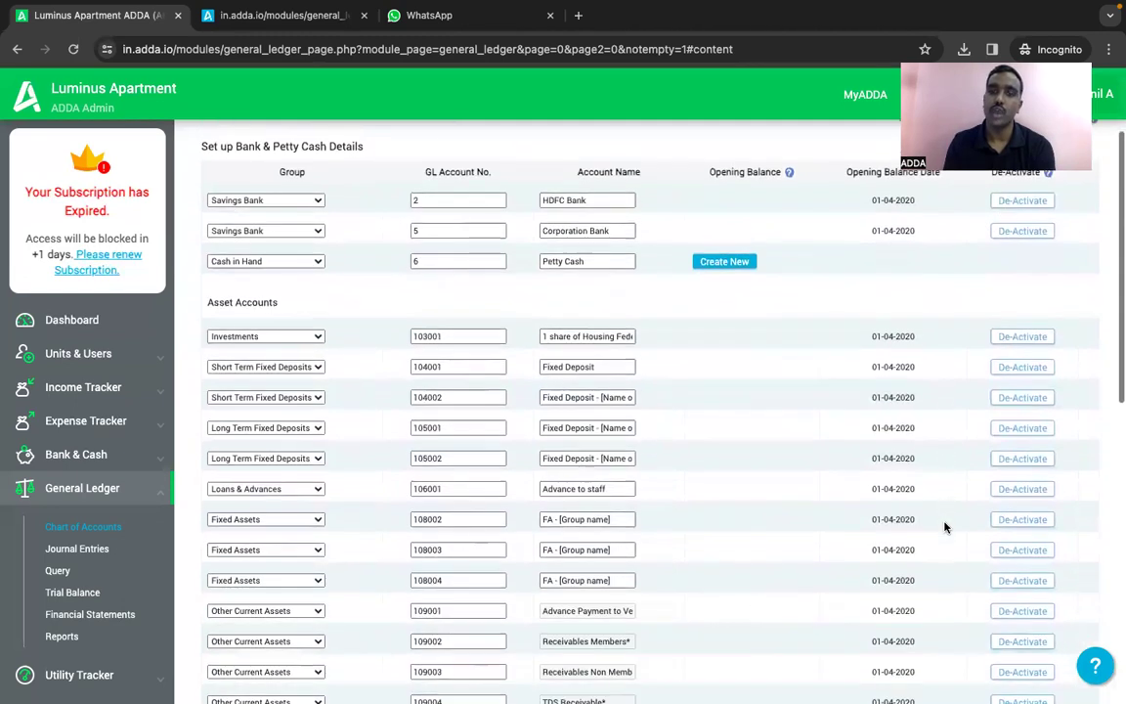
scroll(509, 408, "down", 1)
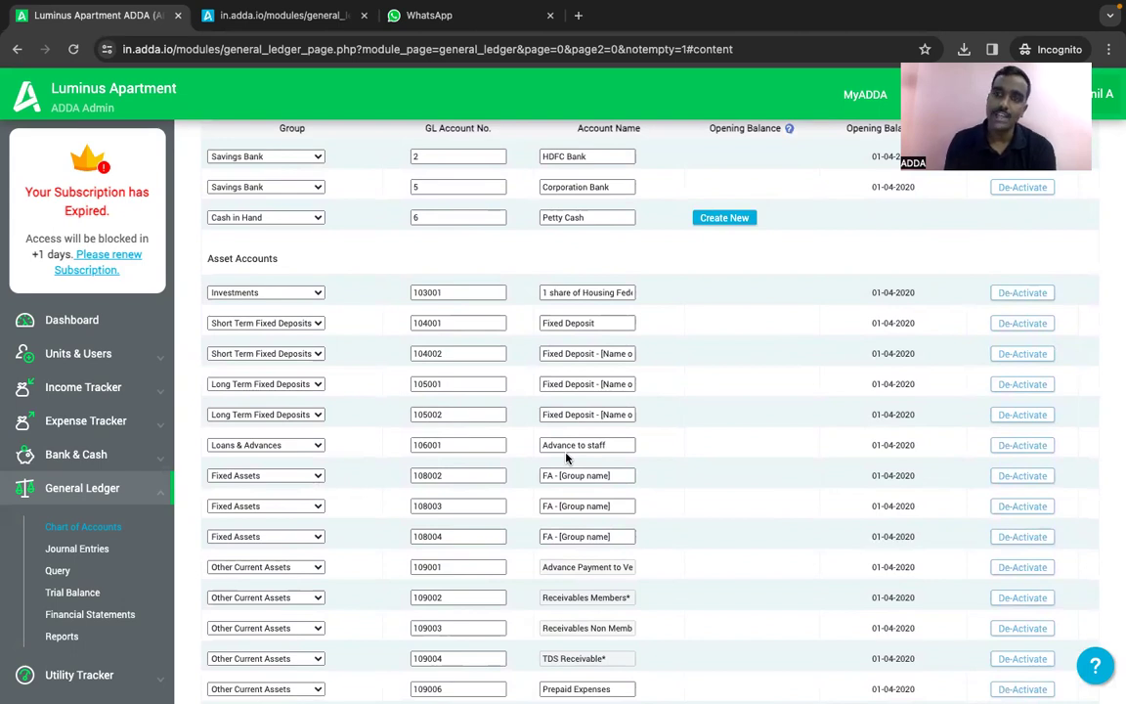
left_click(1021, 294)
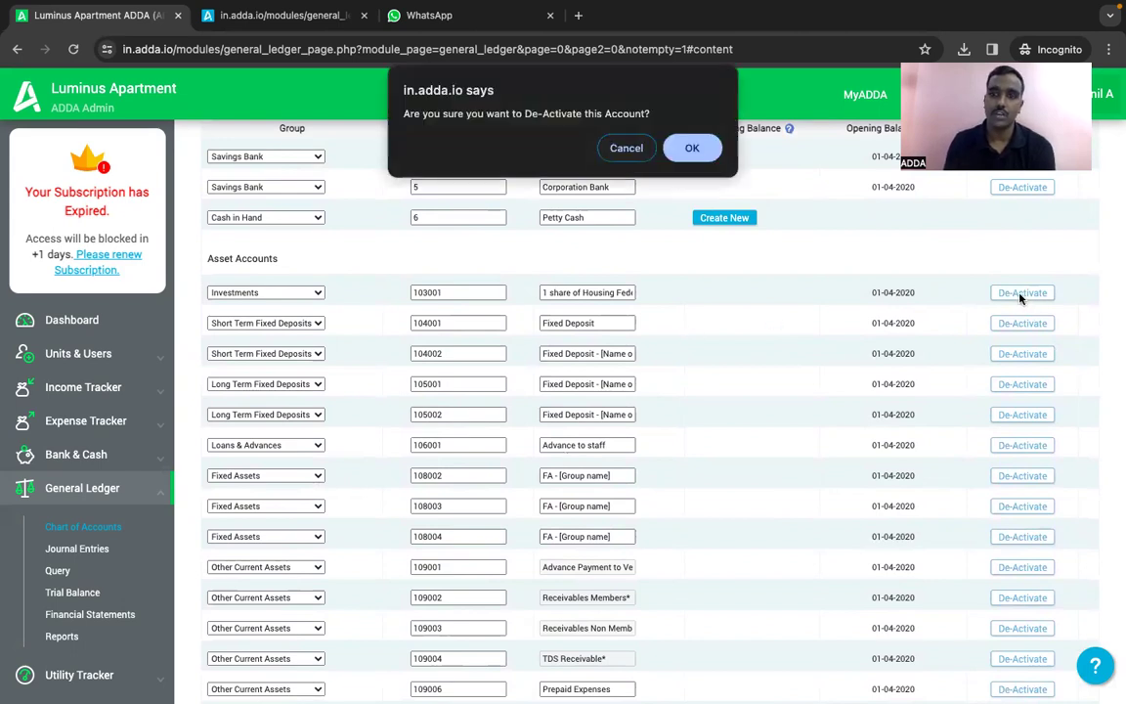
left_click(692, 149)
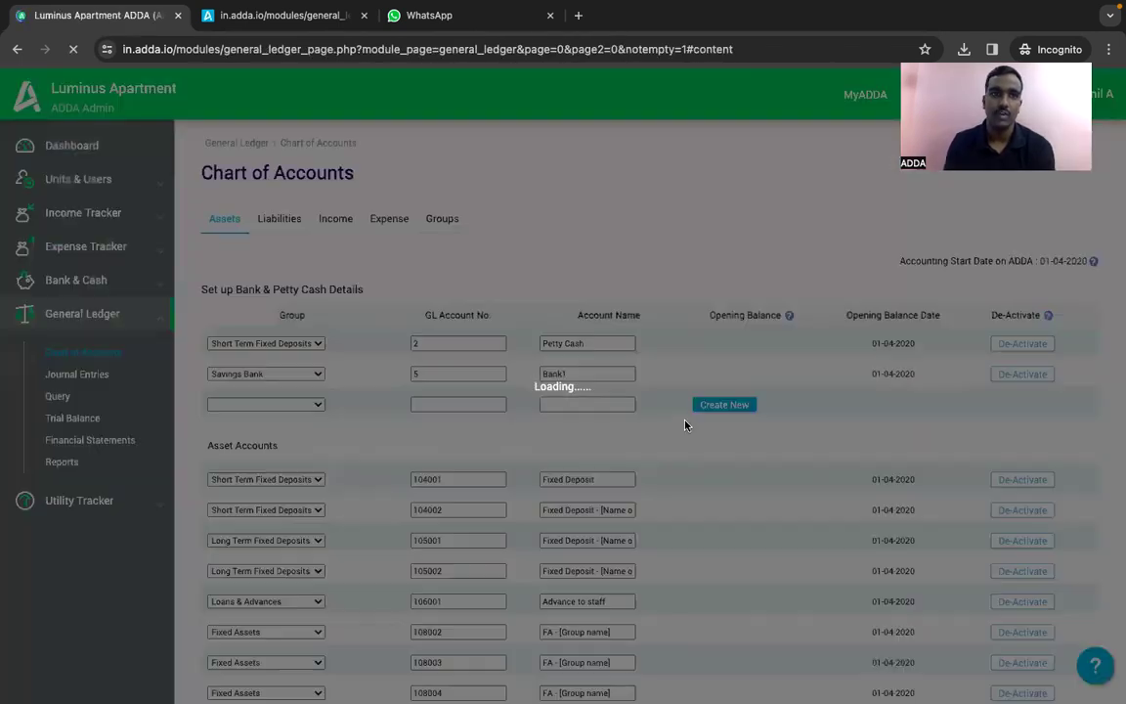
- Examine the deactivated bank, petty cash and asset accounts and compare them with the active asset accounts
scroll(684, 423, "down", 10)
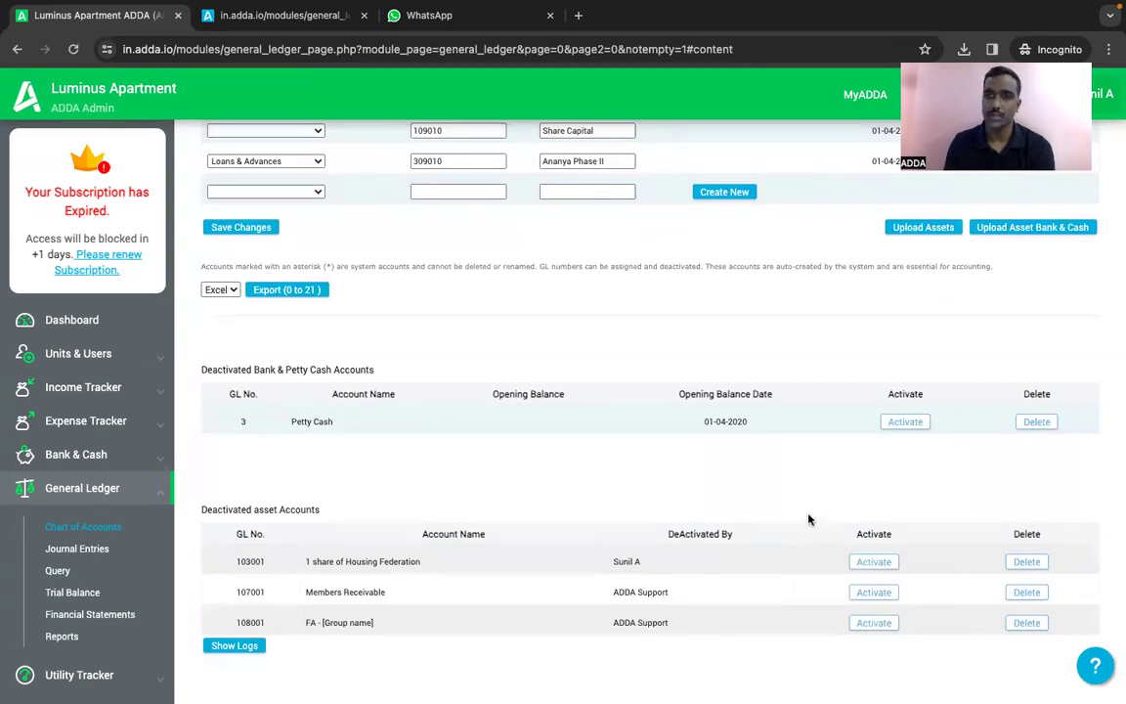
scroll(809, 520, "up", 1)
scroll(809, 520, "up", 8)
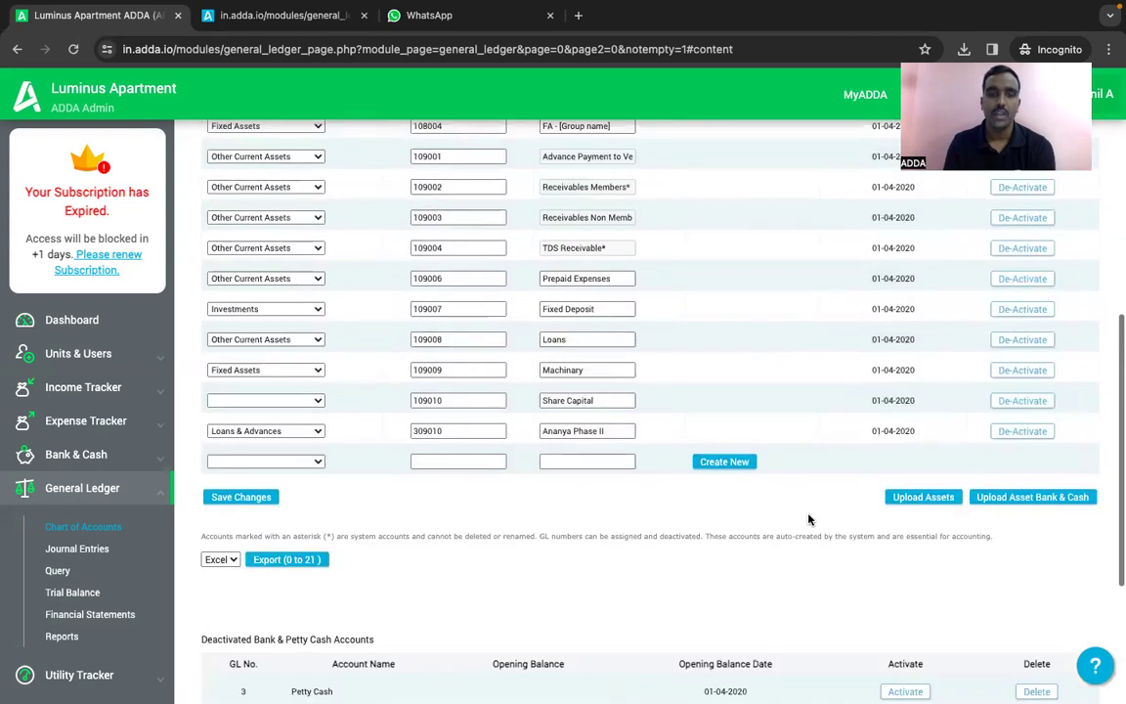
scroll(810, 520, "up", 8)
scroll(809, 520, "down", 13)
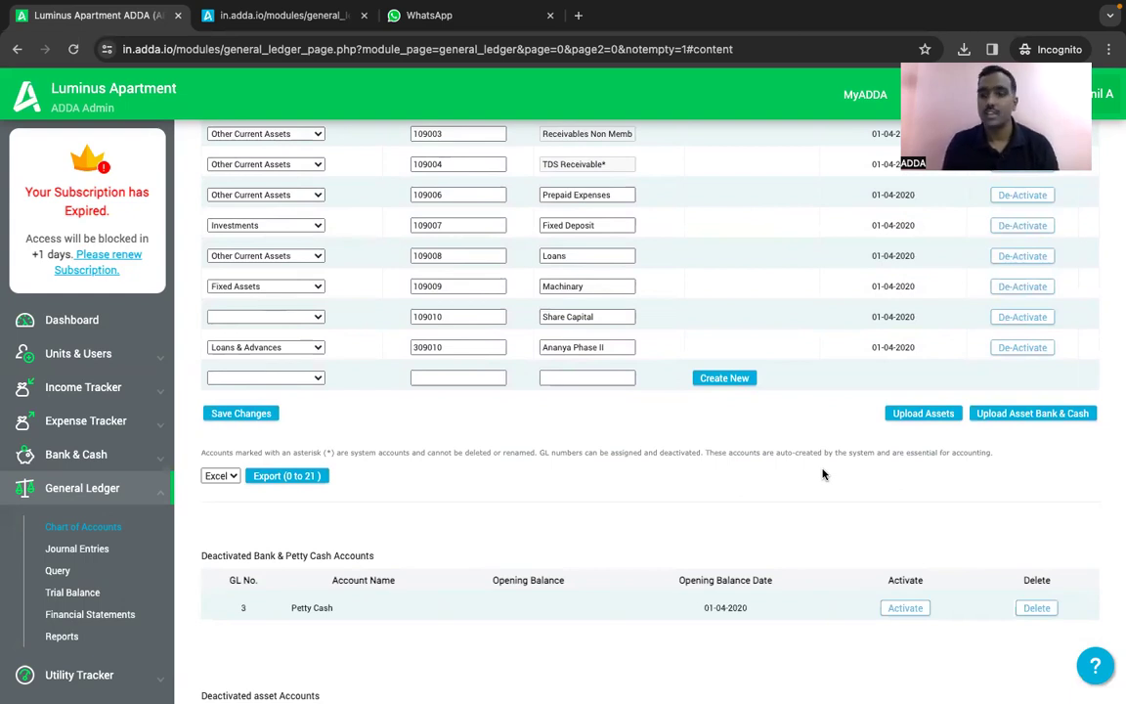
scroll(782, 418, "up", 5)
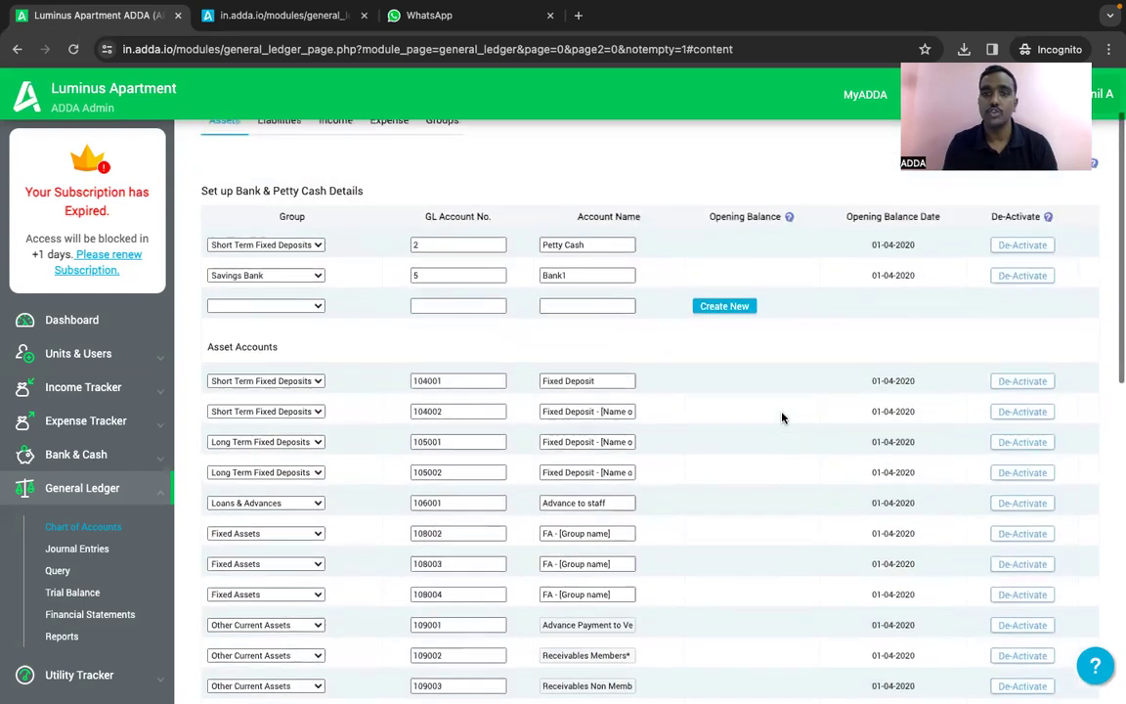
scroll(782, 417, "up", 1)
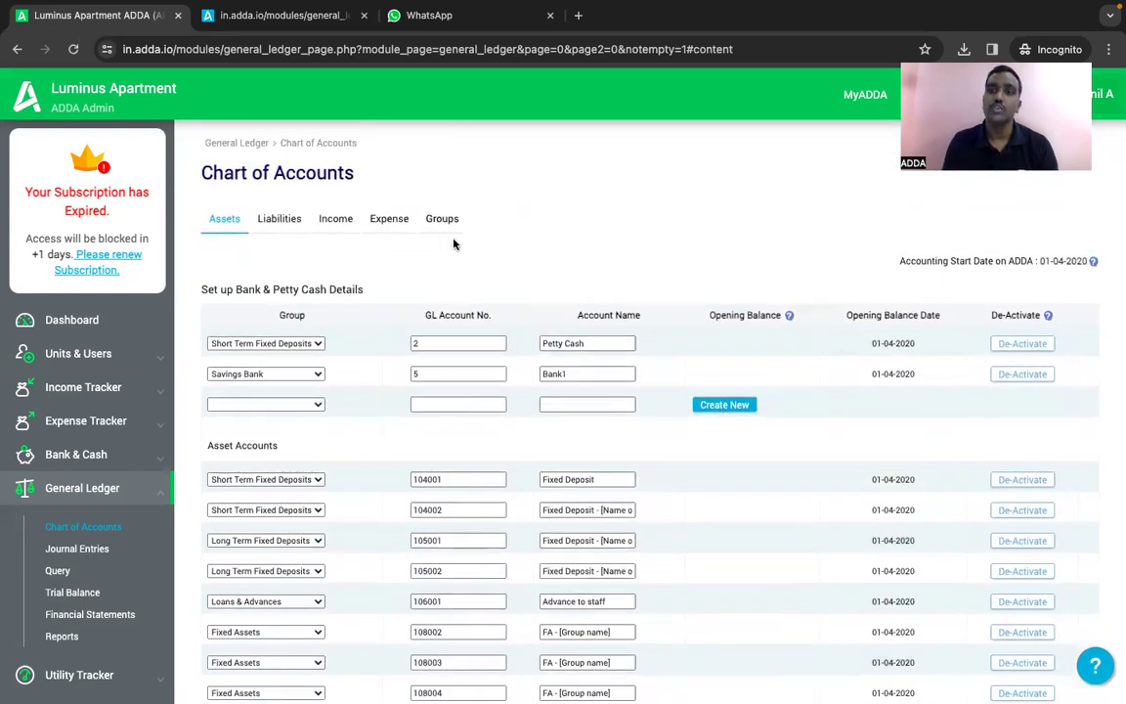
- Open the Excel import page for uploading asset accounts
scroll(454, 239, "down", 10)
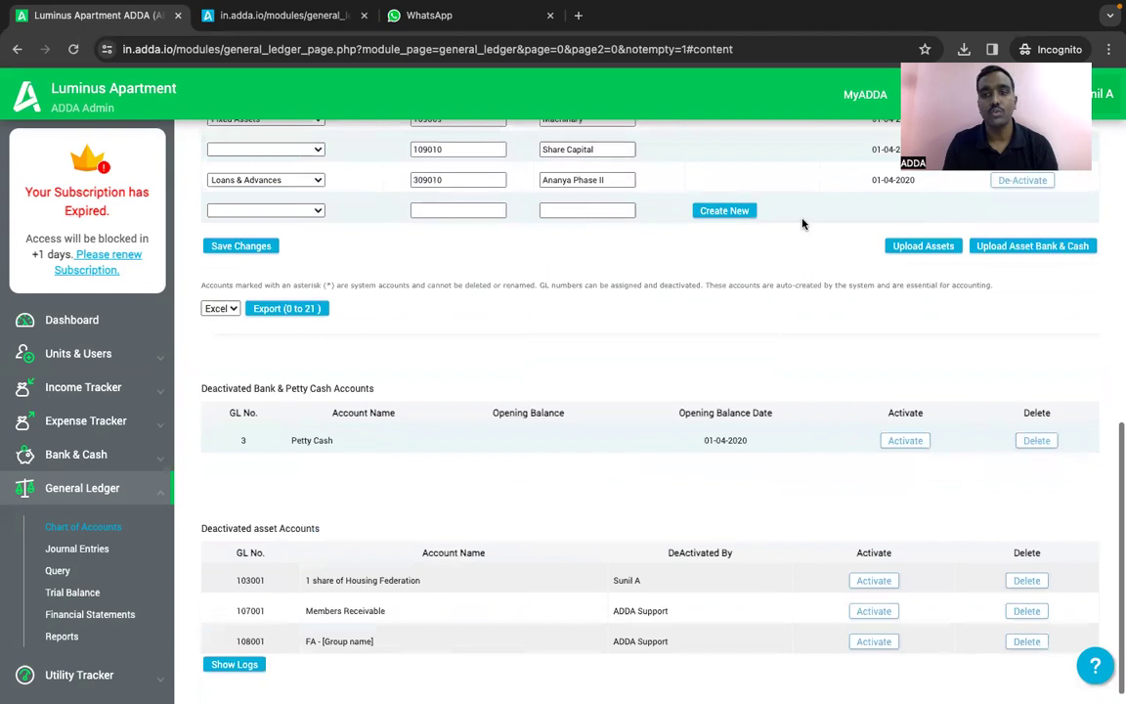
left_click(910, 253)
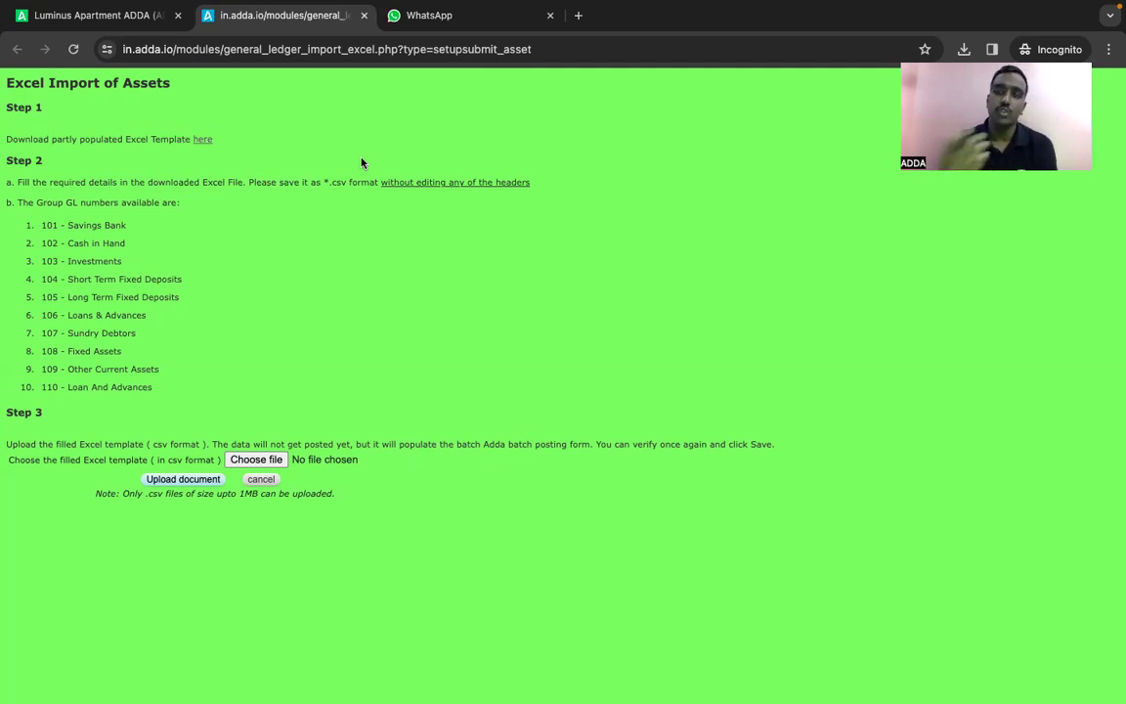
key("ctrl+Left")
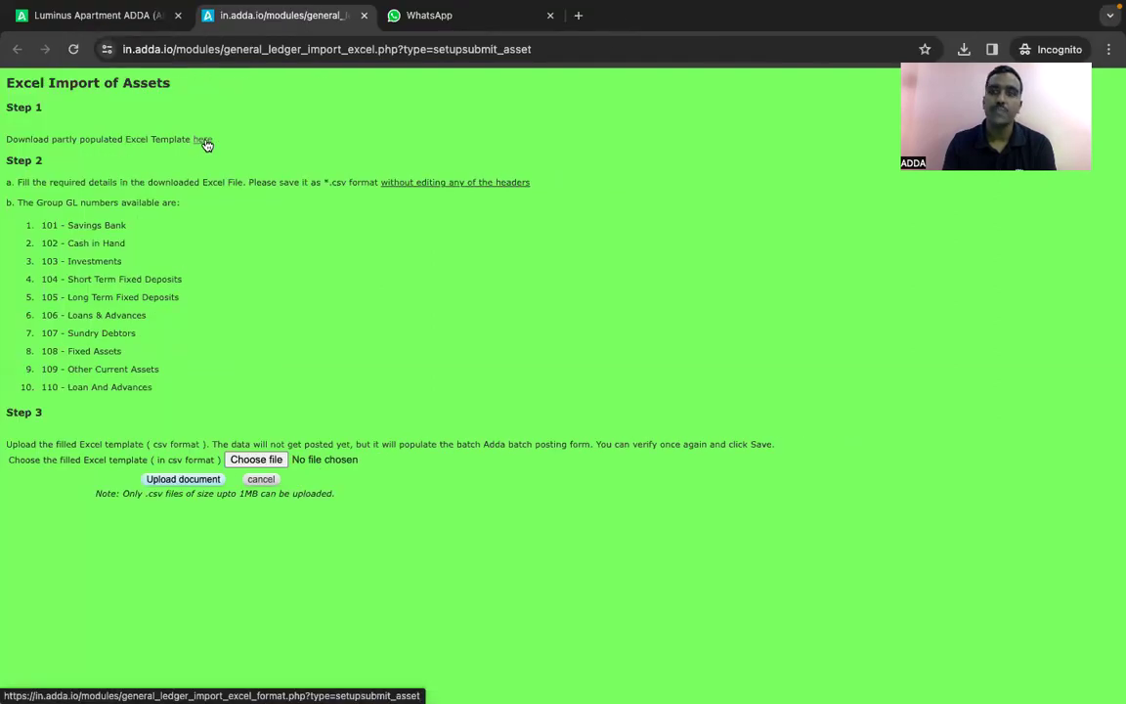
- Download the asset template to the Desktop as asset_ledger_template (1) and open it full screen in Excel
left_click(204, 139)
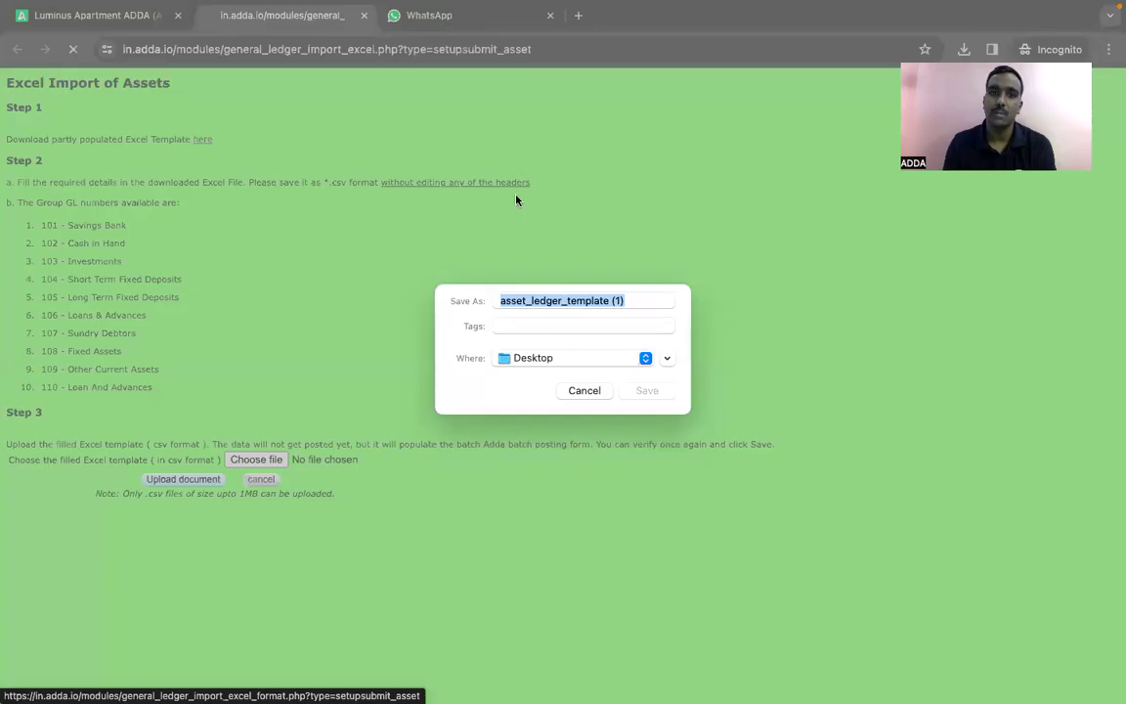
left_click(647, 390)
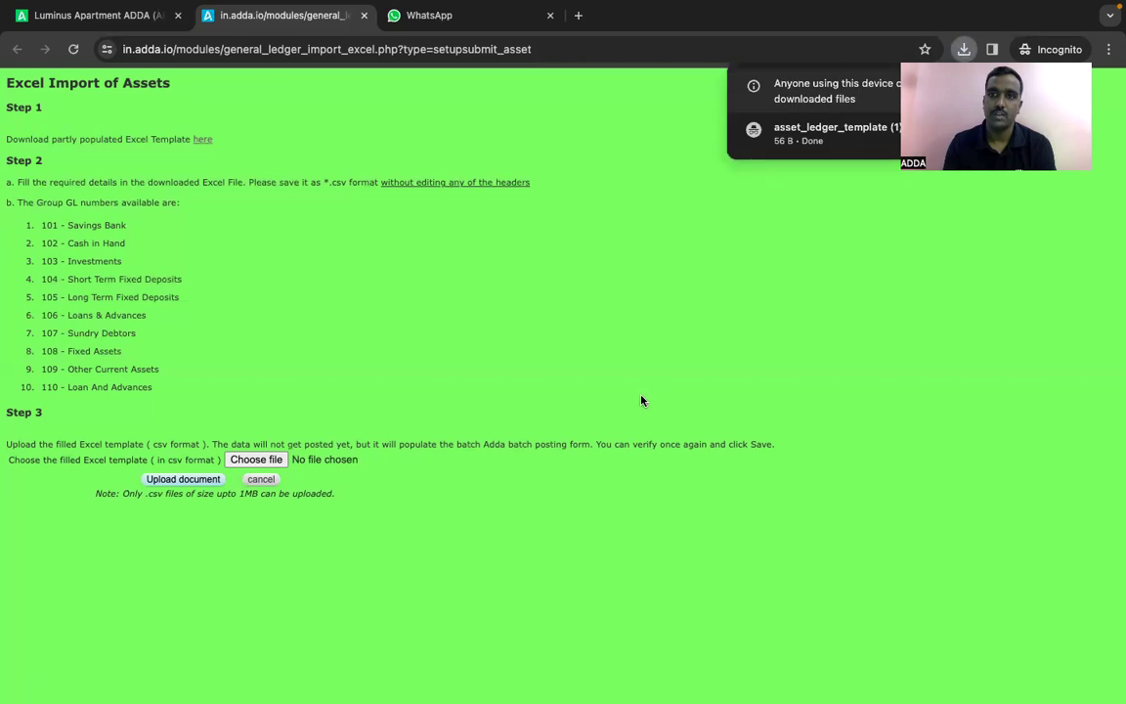
left_click(787, 135)
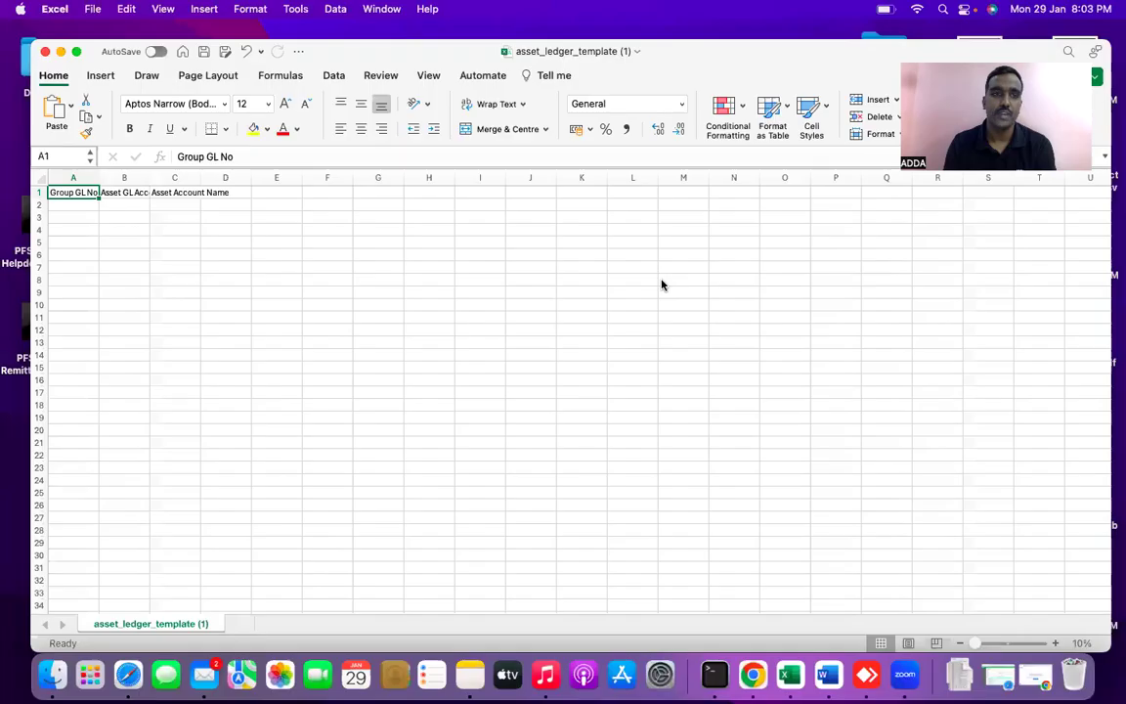
left_click(77, 53)
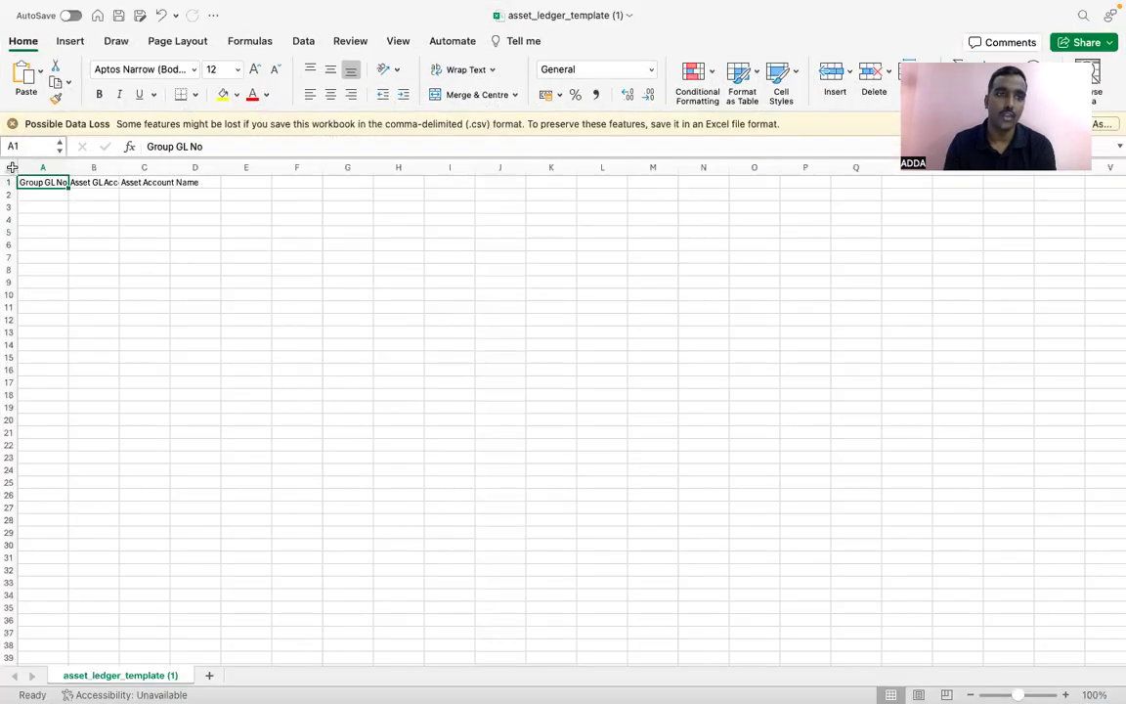
- Autofit all columns of the asset template so the three header titles fit their column widths
left_click(10, 167)
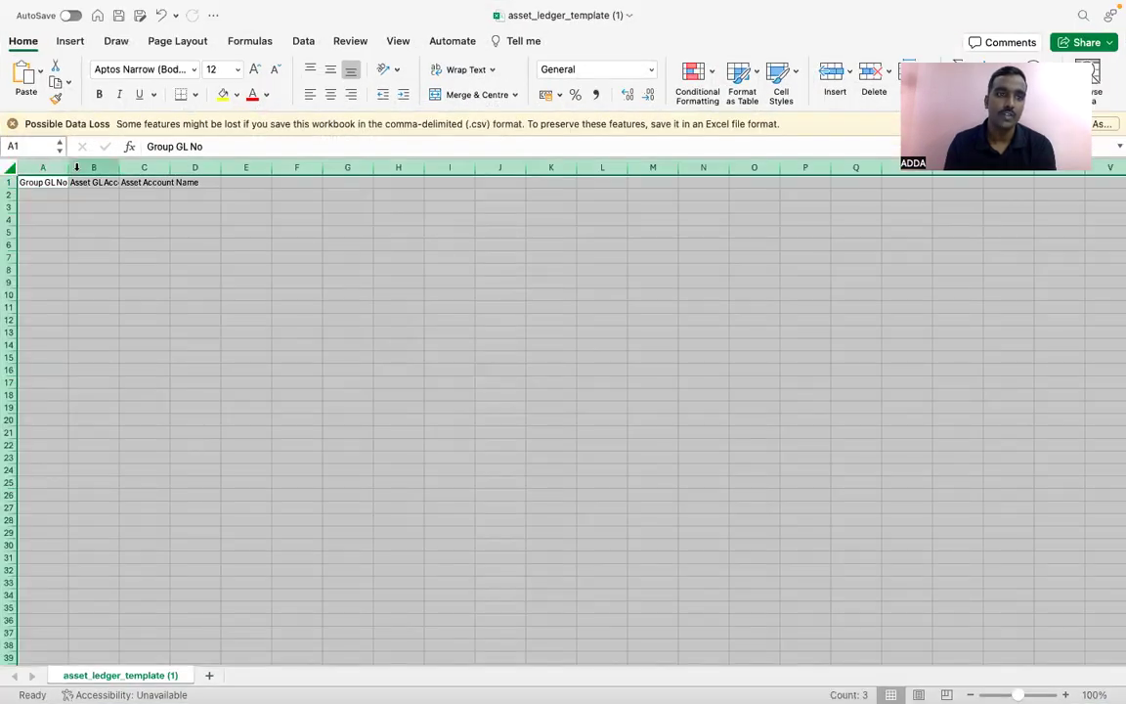
double_click(69, 167)
left_click(315, 293)
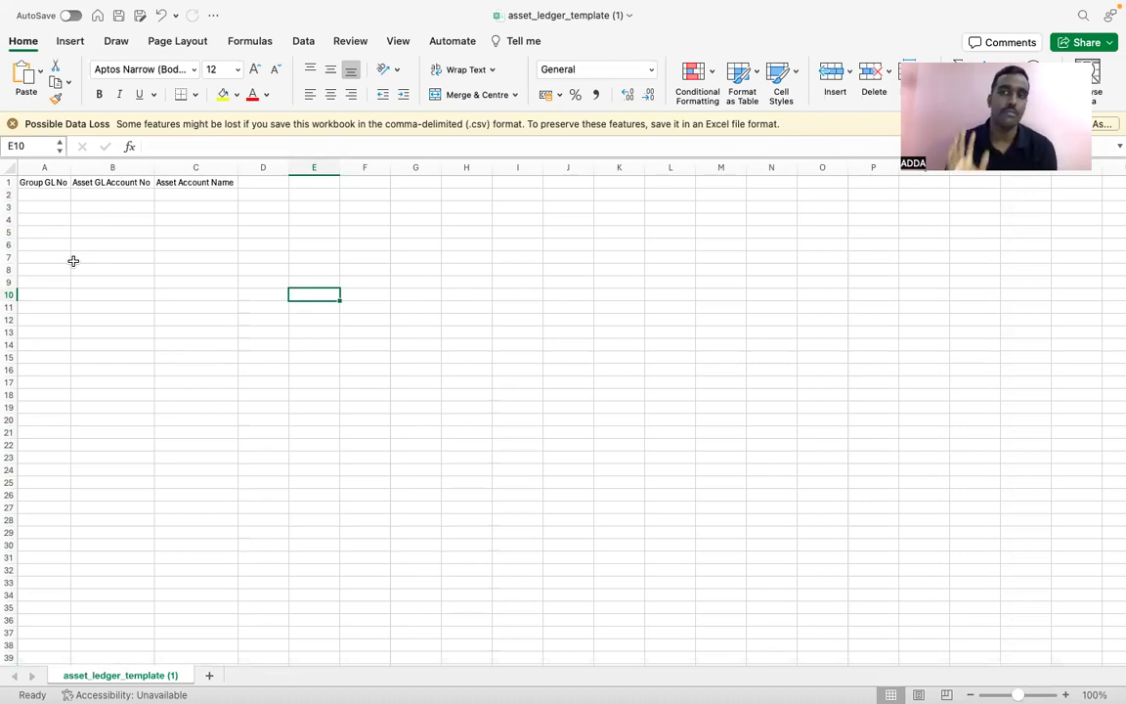
- Copy the Savings Bank group number 101 from the asset import page into cell A2 of the template
left_click(43, 194)
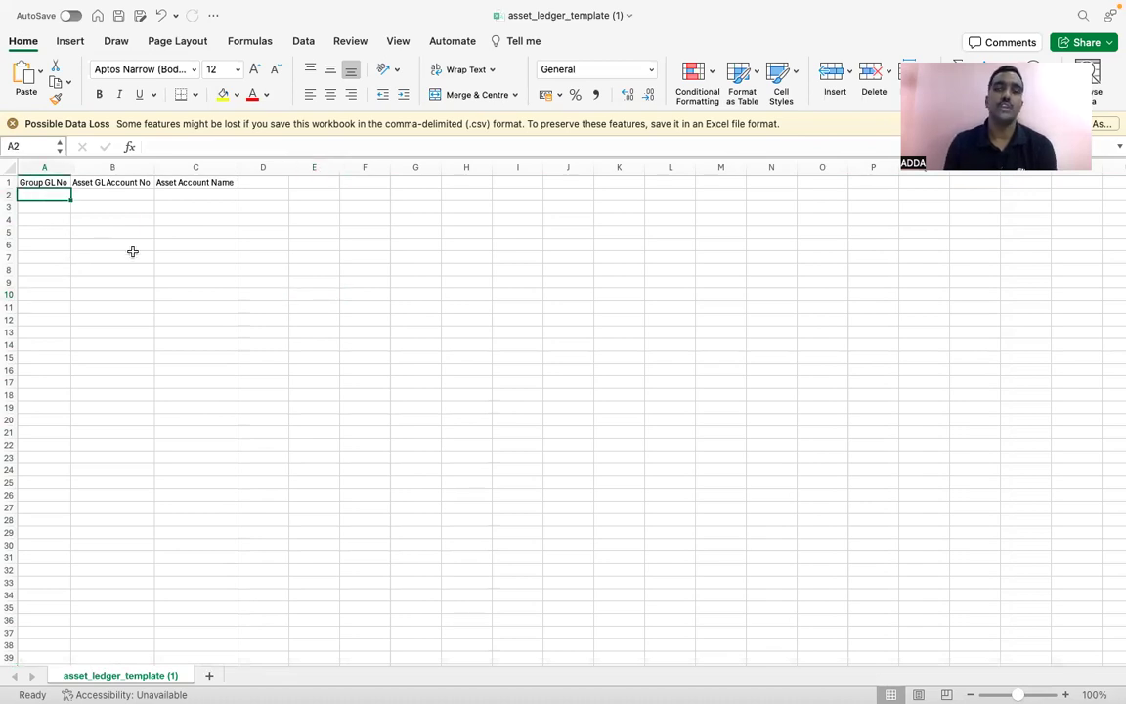
key("ctrl+Right")
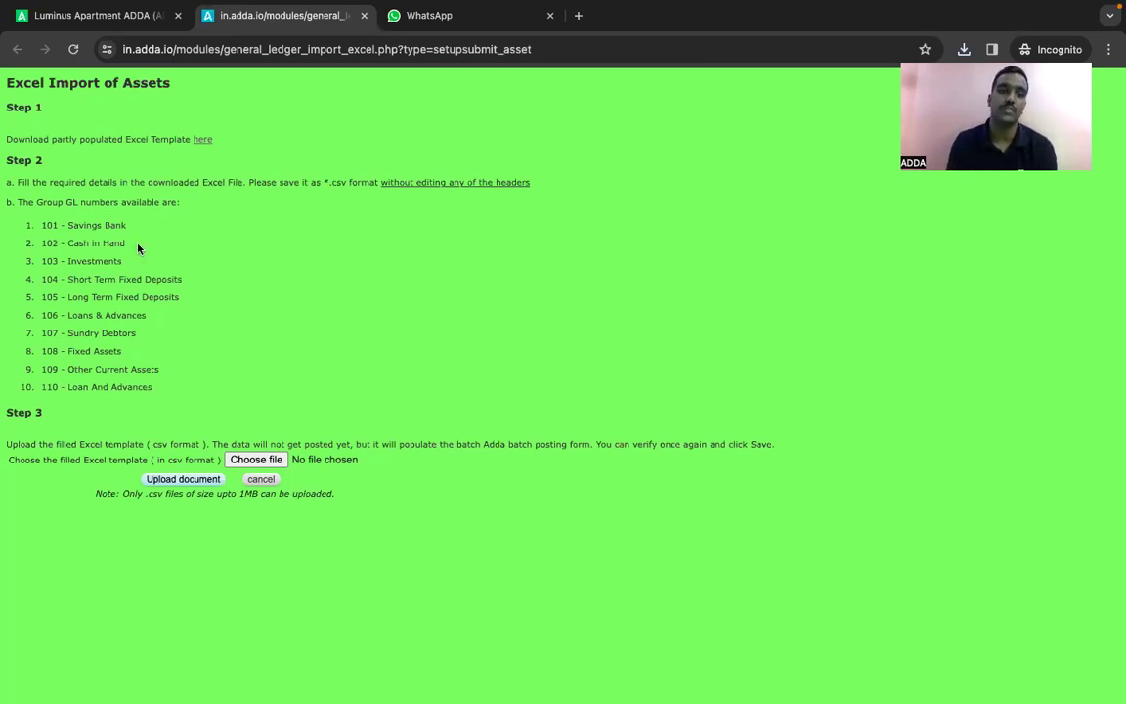
double_click(49, 226)
key("super+c")
key("ctrl+Left")
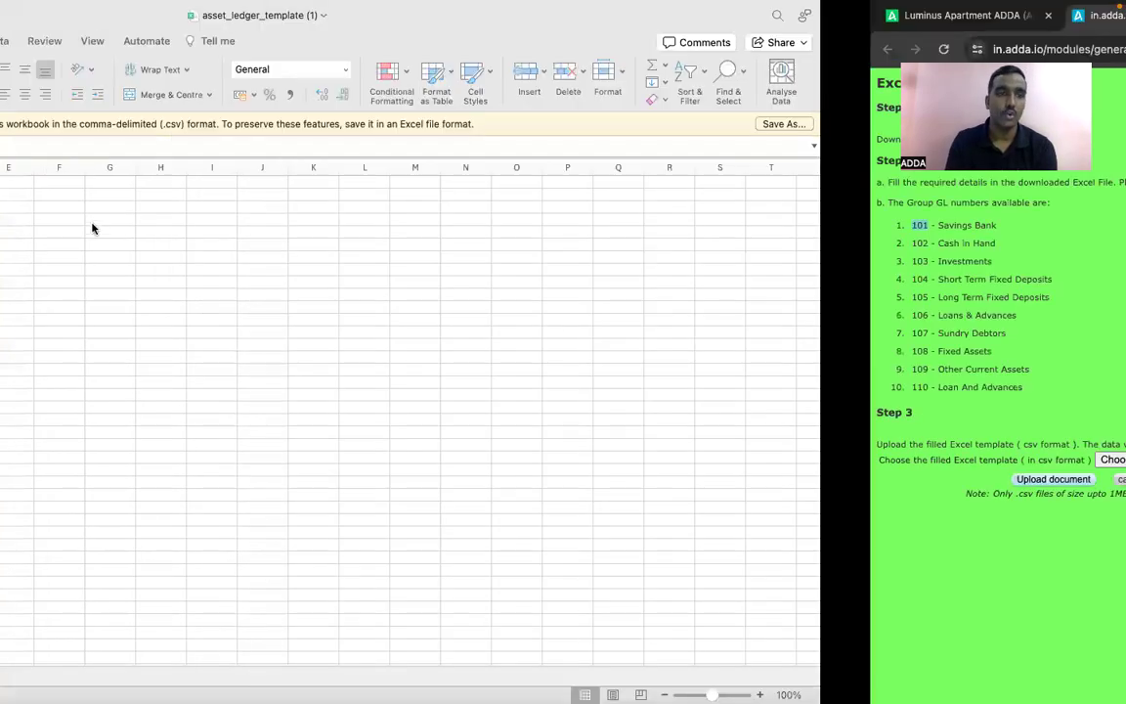
left_click(48, 200)
key("super+v")
- Complete row 2 of the template with asset account name HDFC Bank and asset GL account number 001
left_click(101, 195)
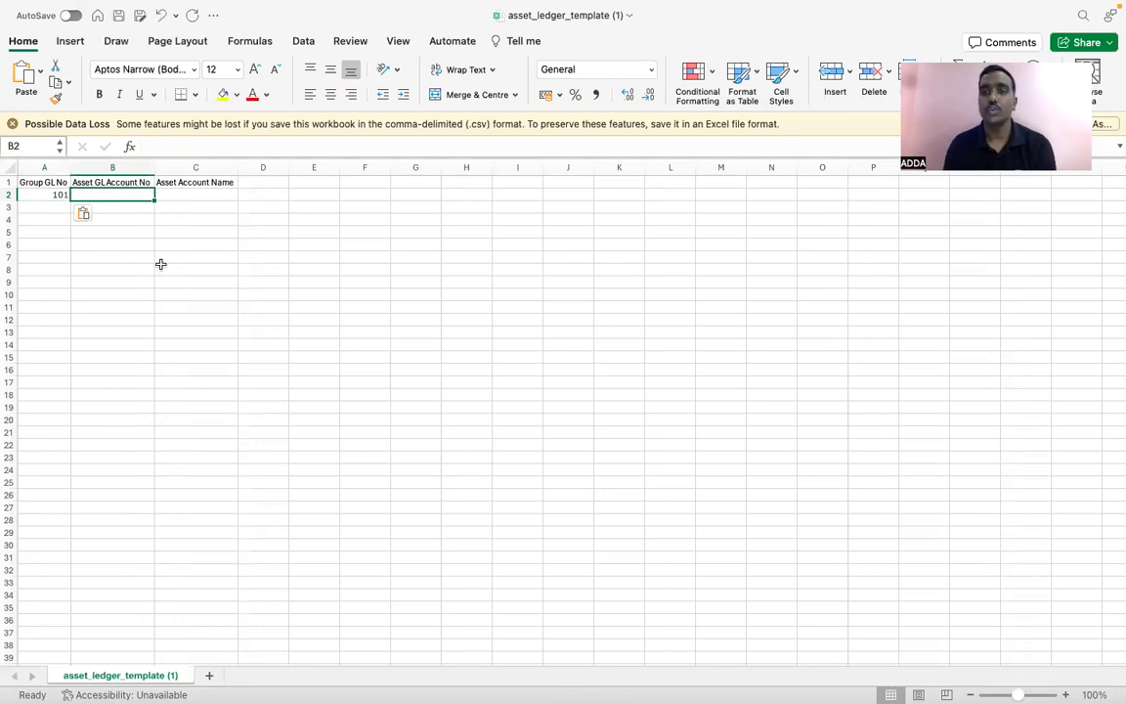
key("Tab")
type("HDFC Bank")
key("shift+Tab")
type("1001")
key("BackSpace")
key("BackSpace")
key("BackSpace")
key("BackSpace")
type("001")
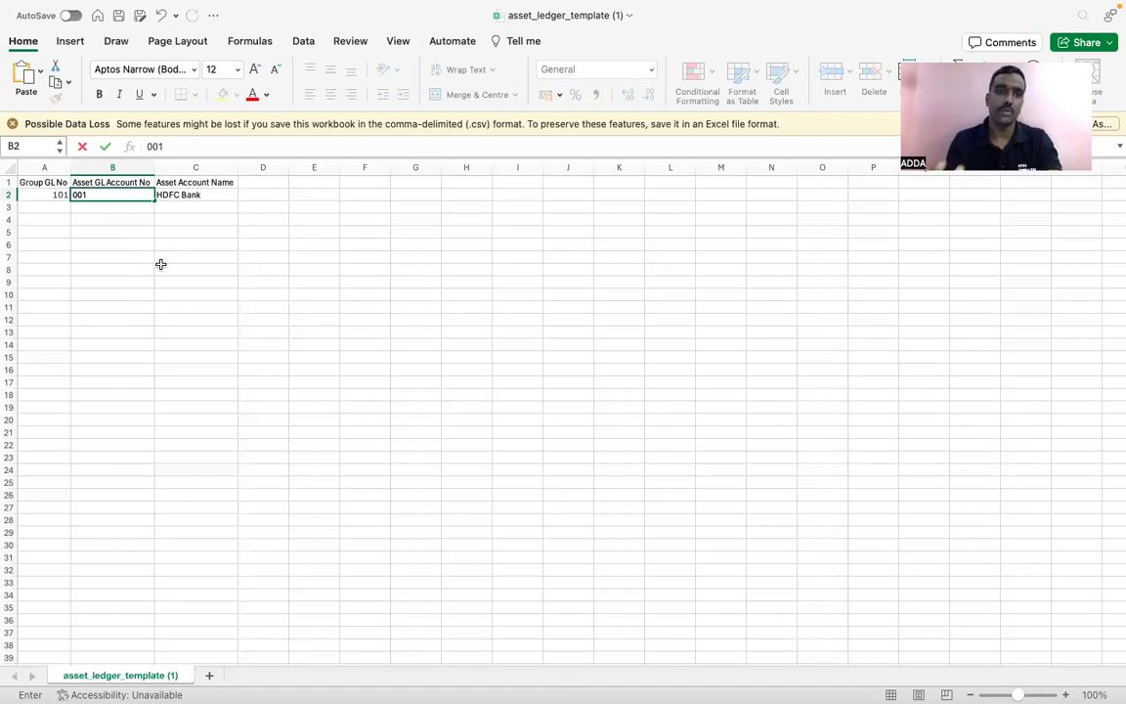
key("Tab")
key("Left")
key("Left")
key("Down")
key("Down")
key("Up")
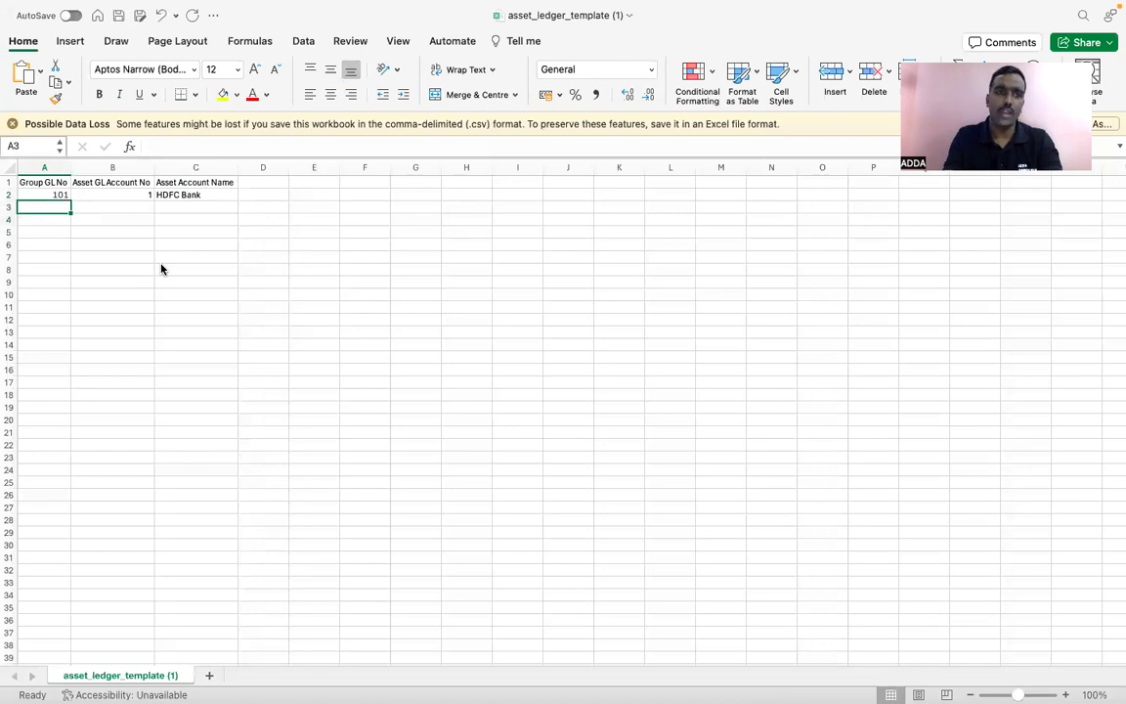
- Compare the import page's Group GL numbers and upload instructions with the filled template row
key("ctrl+Right")
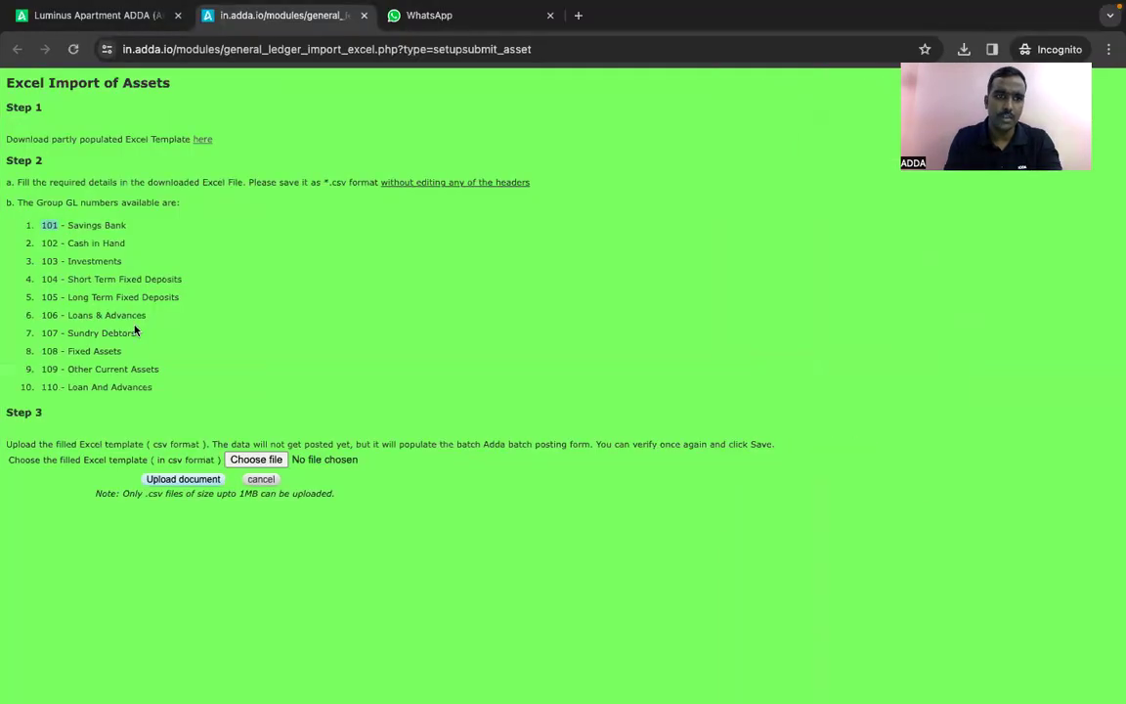
key("ctrl+Left")
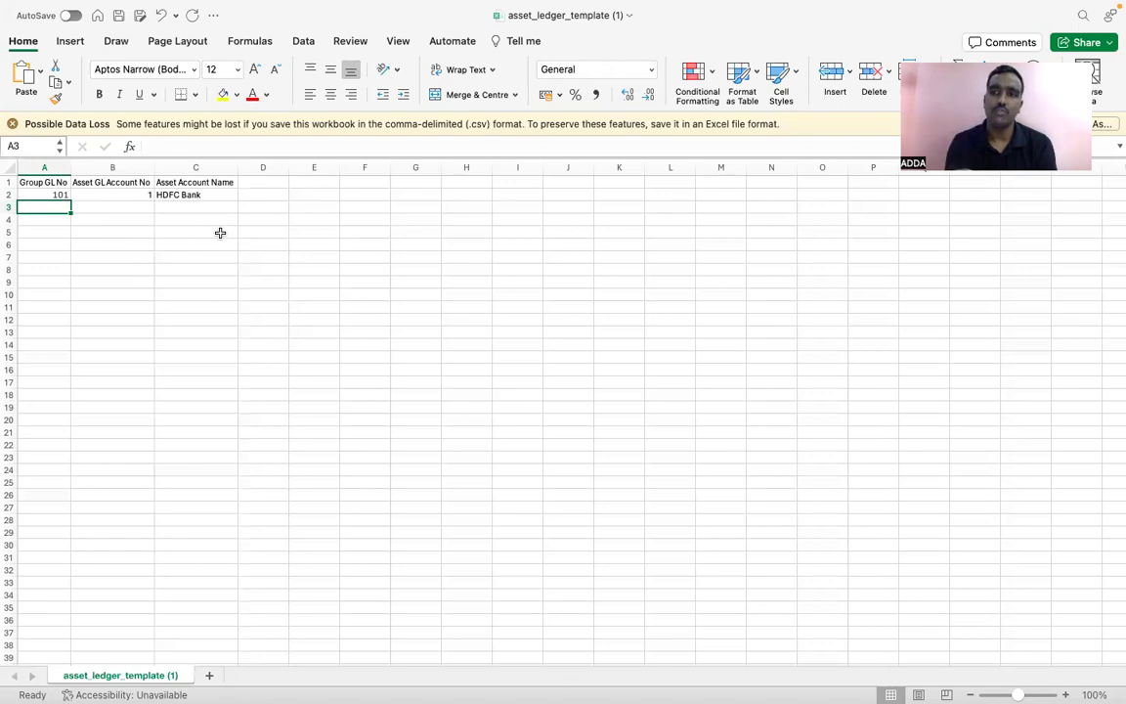
key("ctrl+Right")
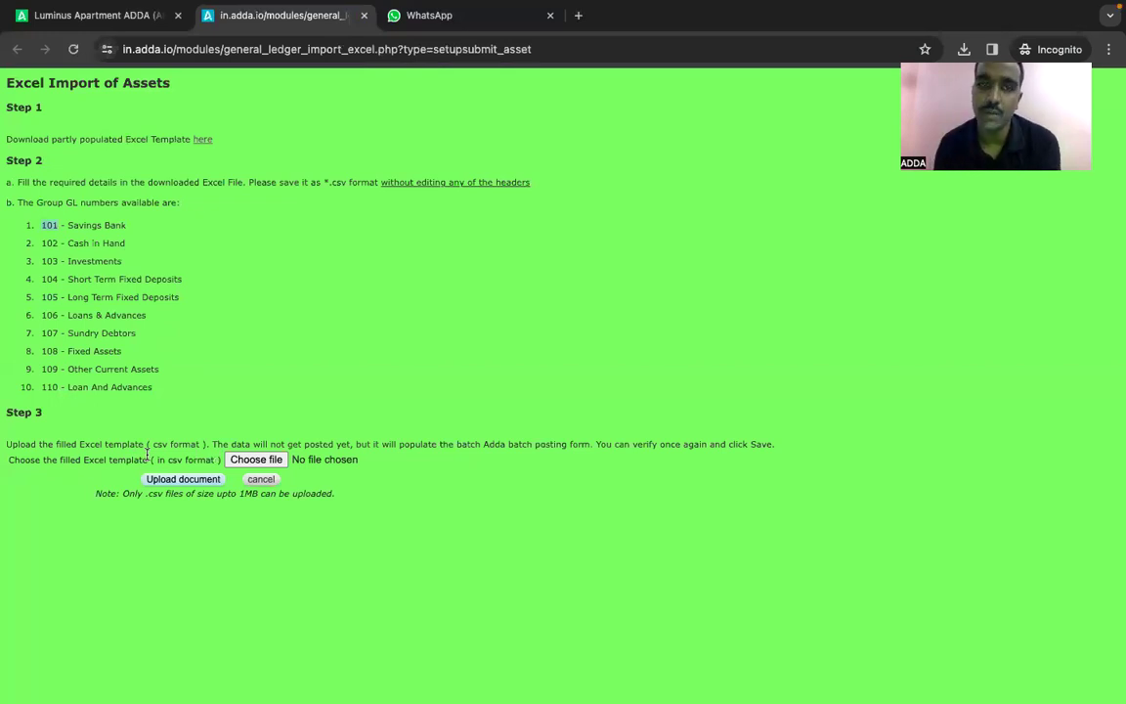
key("ctrl+Left")
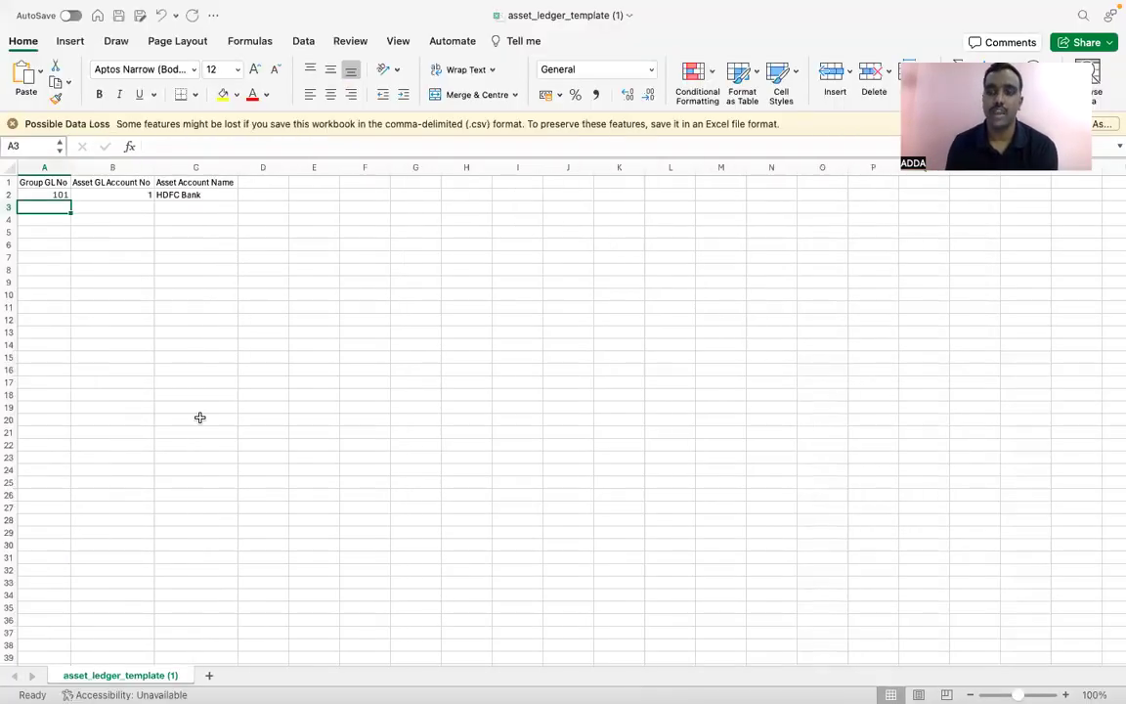
key("ctrl+Right")
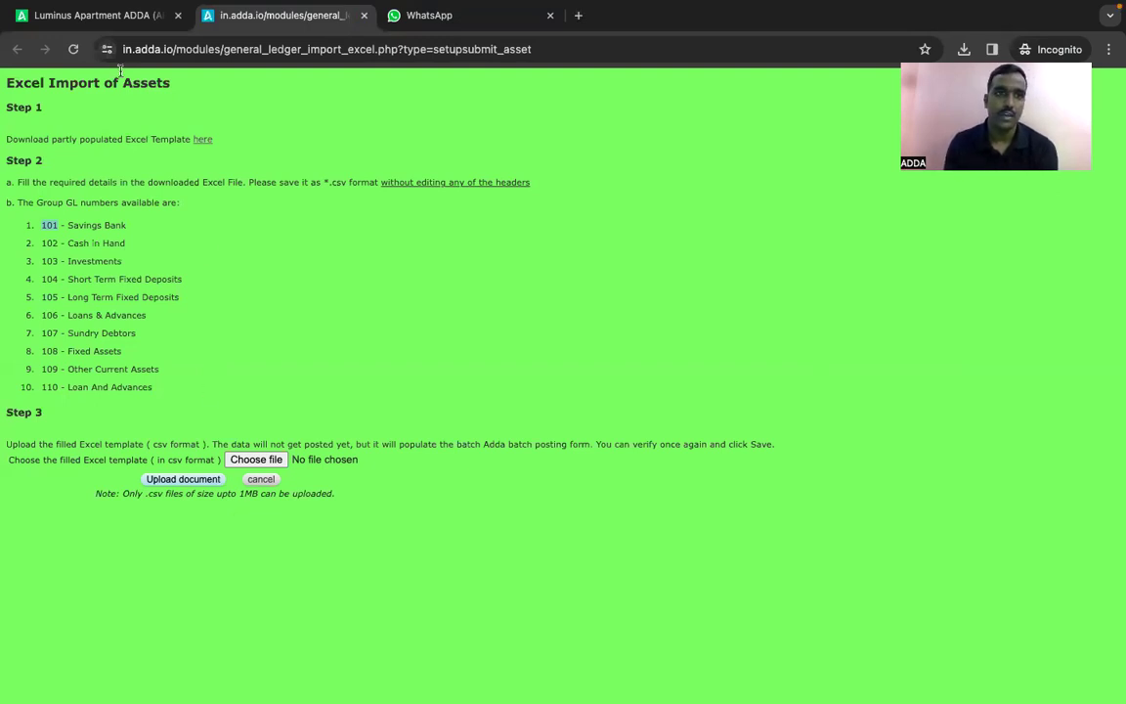
- Return to the Chart of Accounts in the browser and review the asset, liability and member income accounts
left_click(100, 25)
scroll(421, 351, "up", 15)
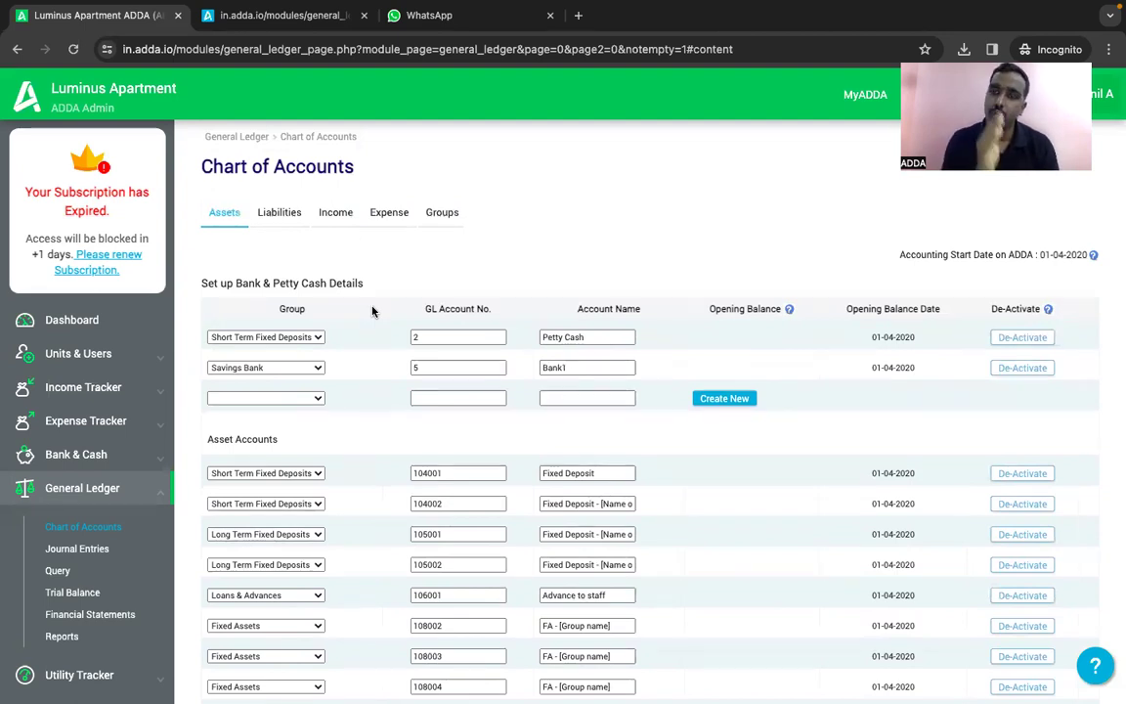
left_click(286, 215)
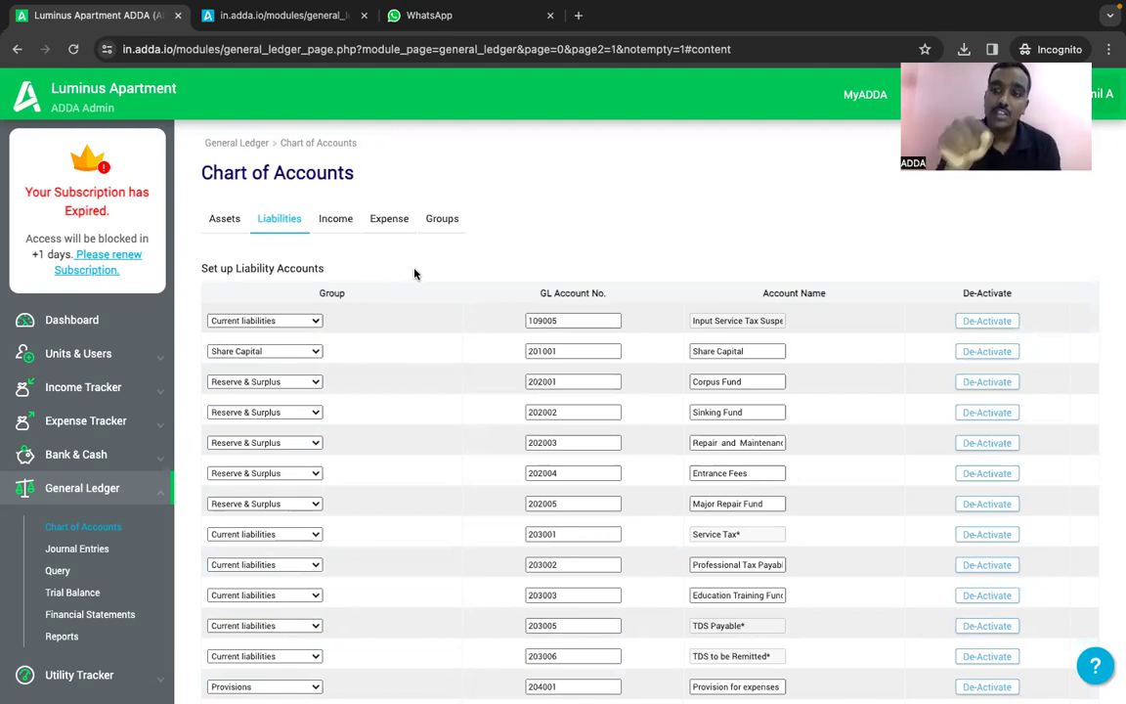
left_click(336, 225)
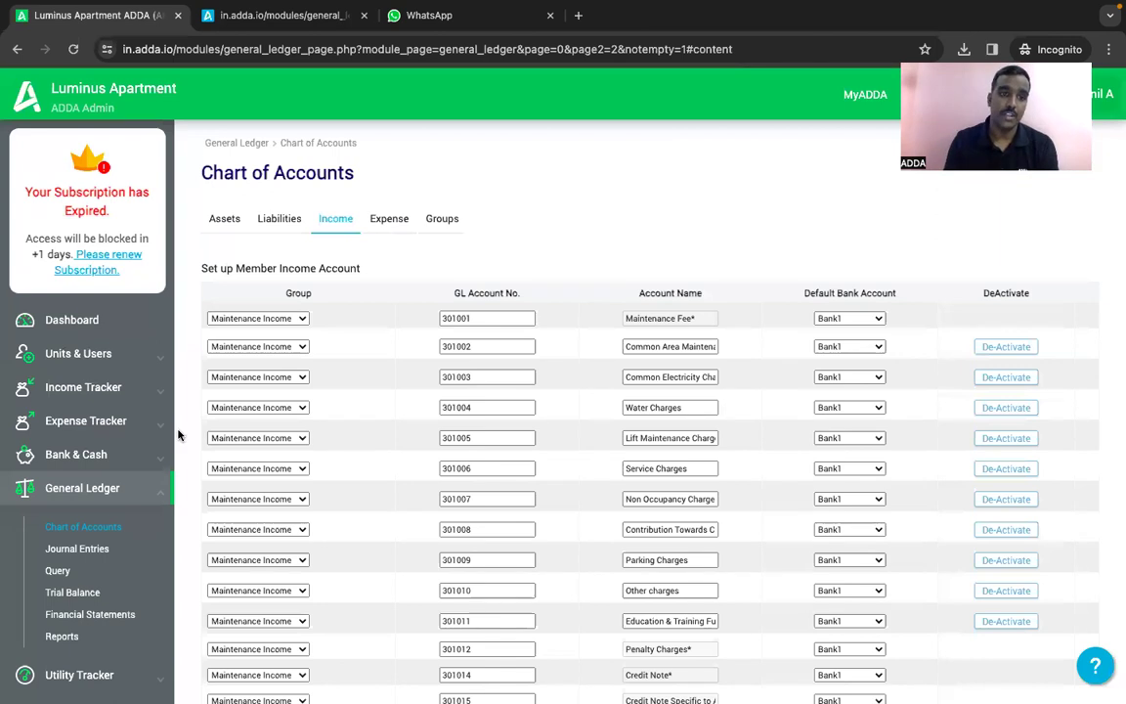
- Open Member Income in a separate tab and show the To Account choices in the third listed resident's invoice form
left_click(149, 387)
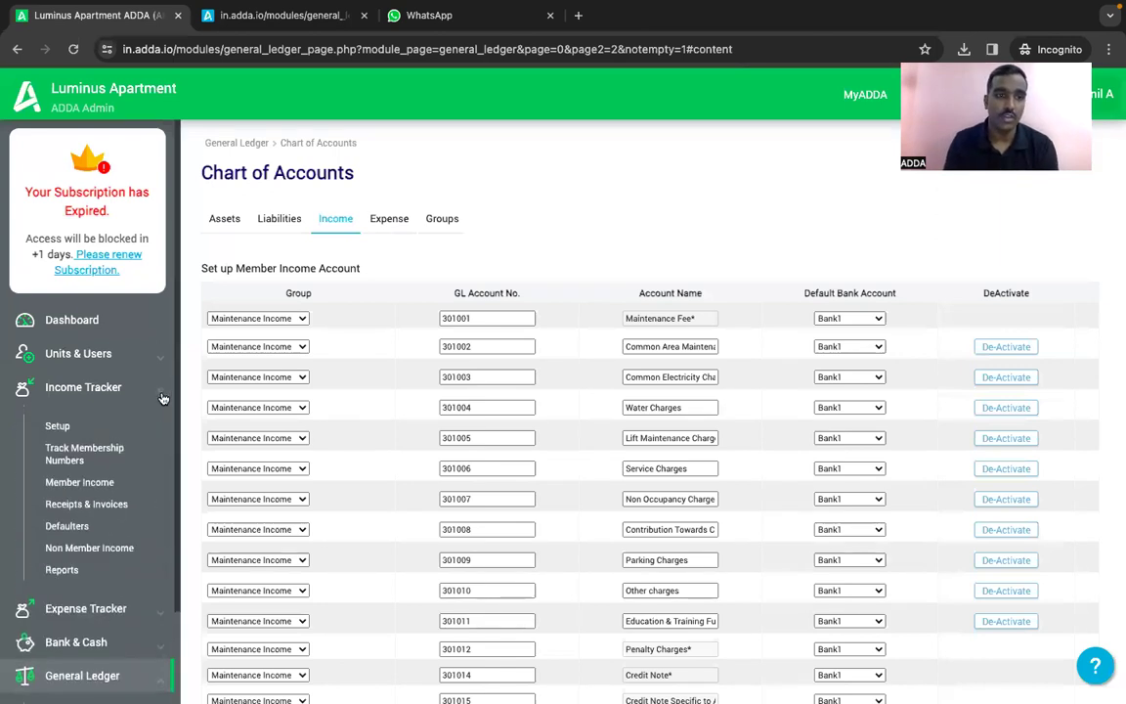
right_click(96, 491)
left_click(123, 431)
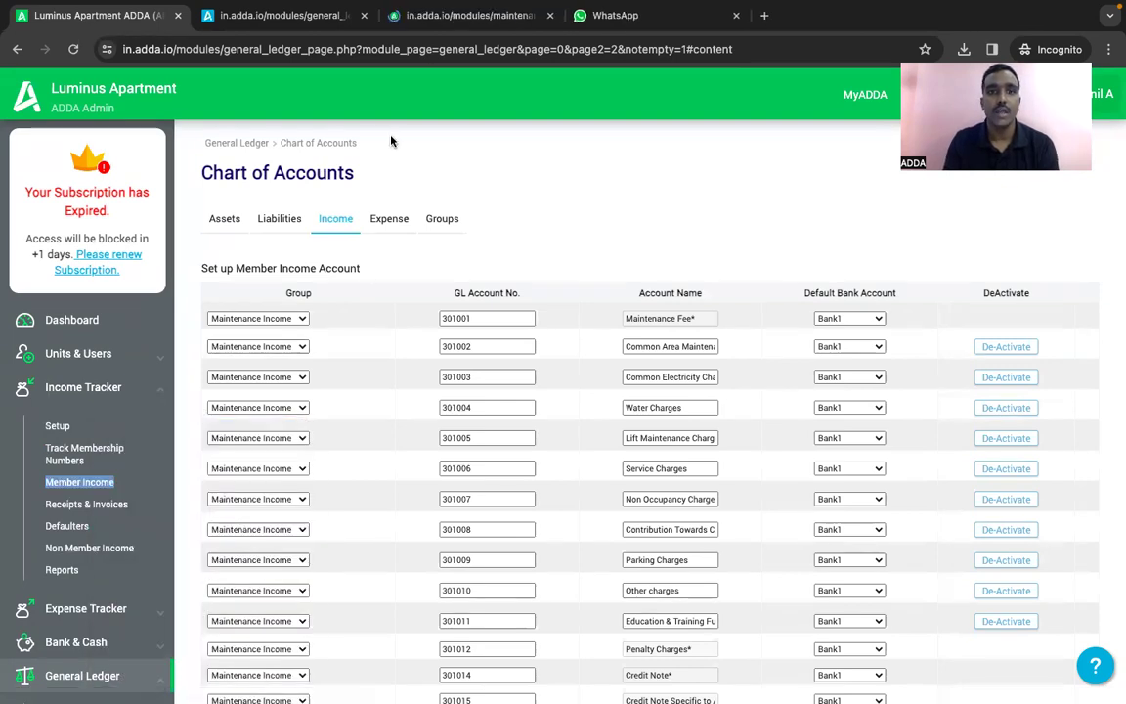
left_click(449, 16)
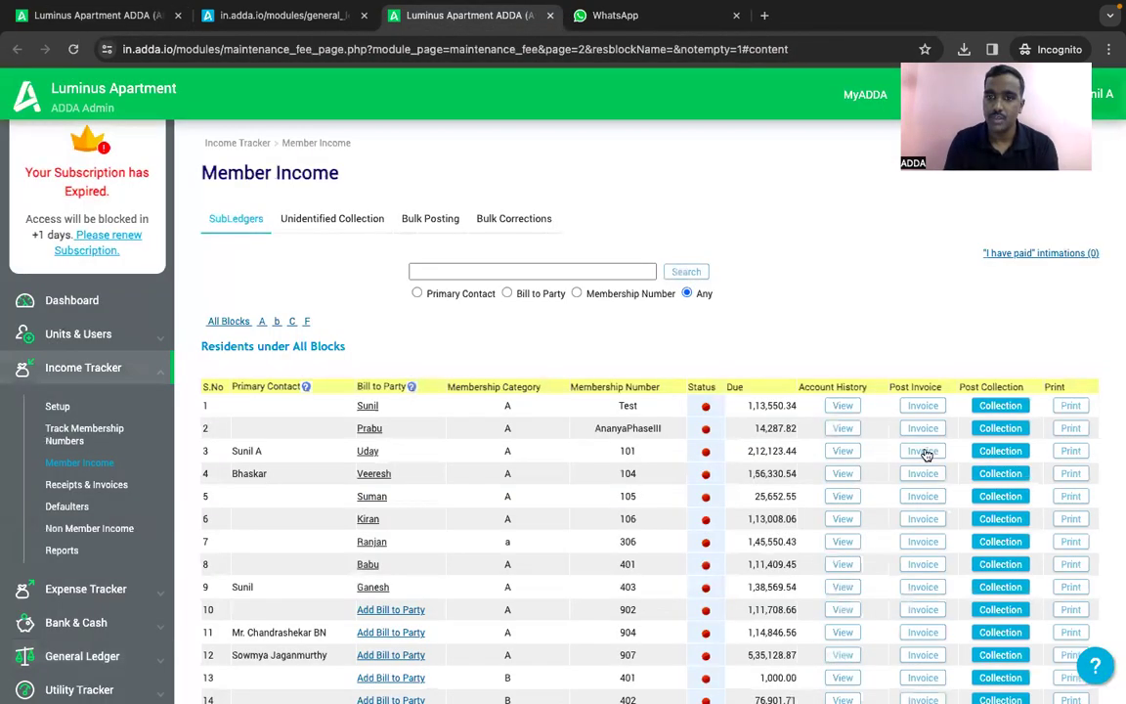
left_click(925, 454)
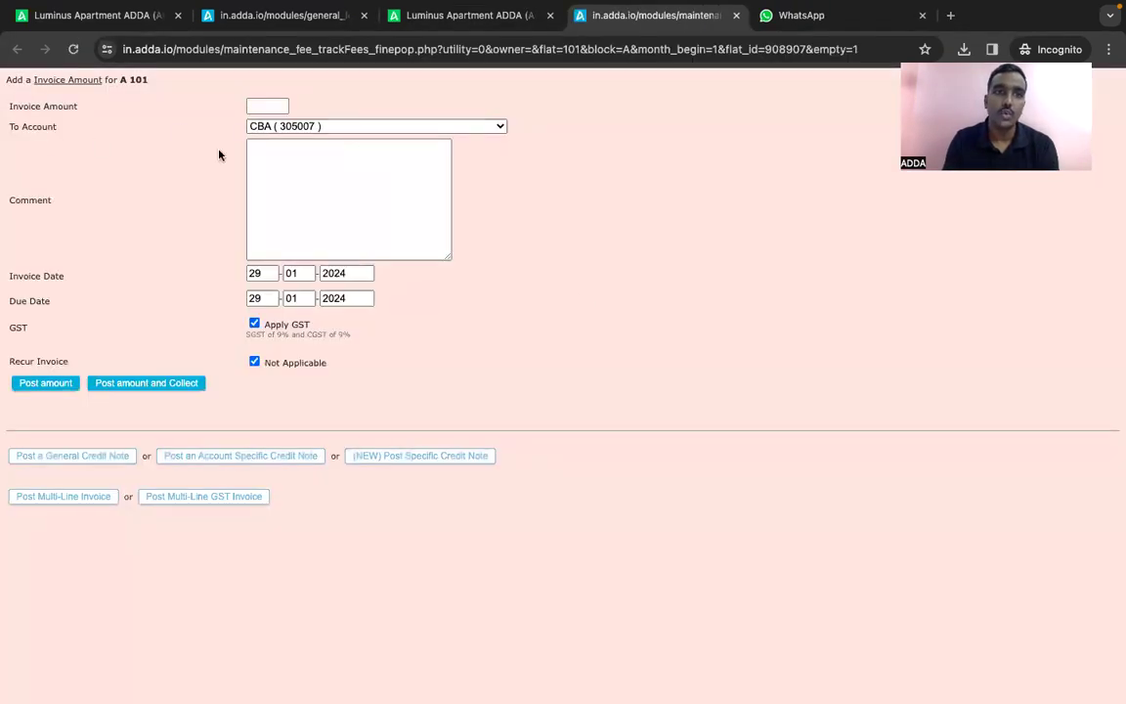
left_click(306, 125)
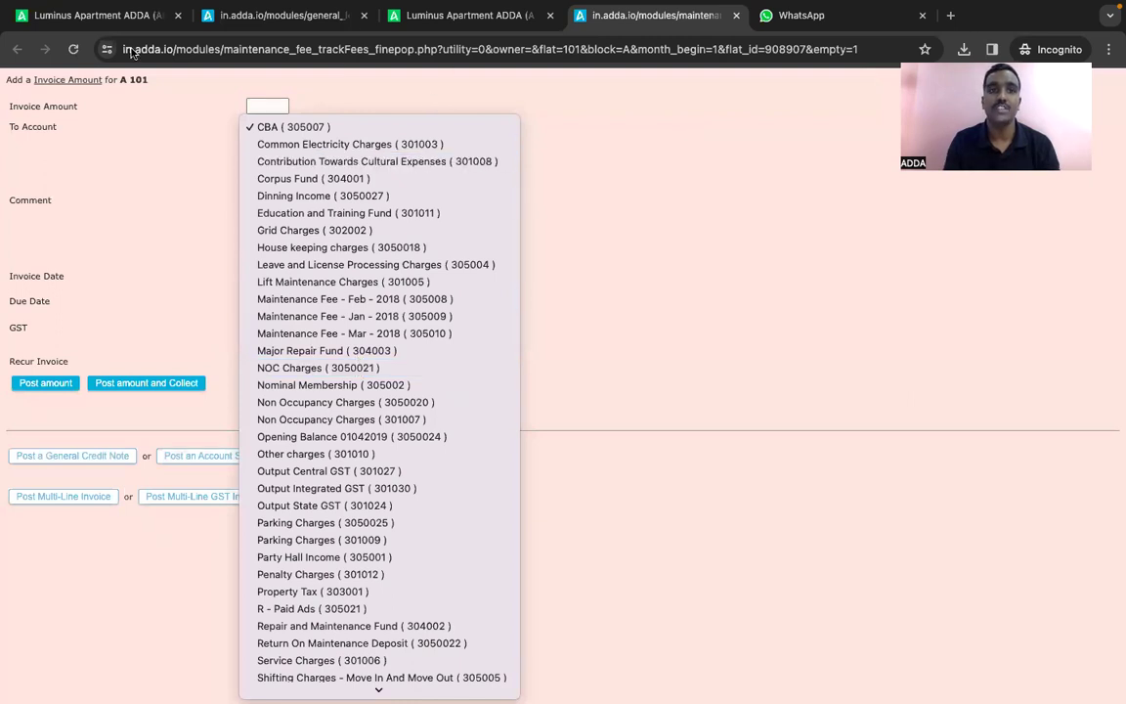
- Compare the member income accounts in the Chart of Accounts with the To Account choices in the member invoice form
left_click(115, 19)
left_click(114, 17)
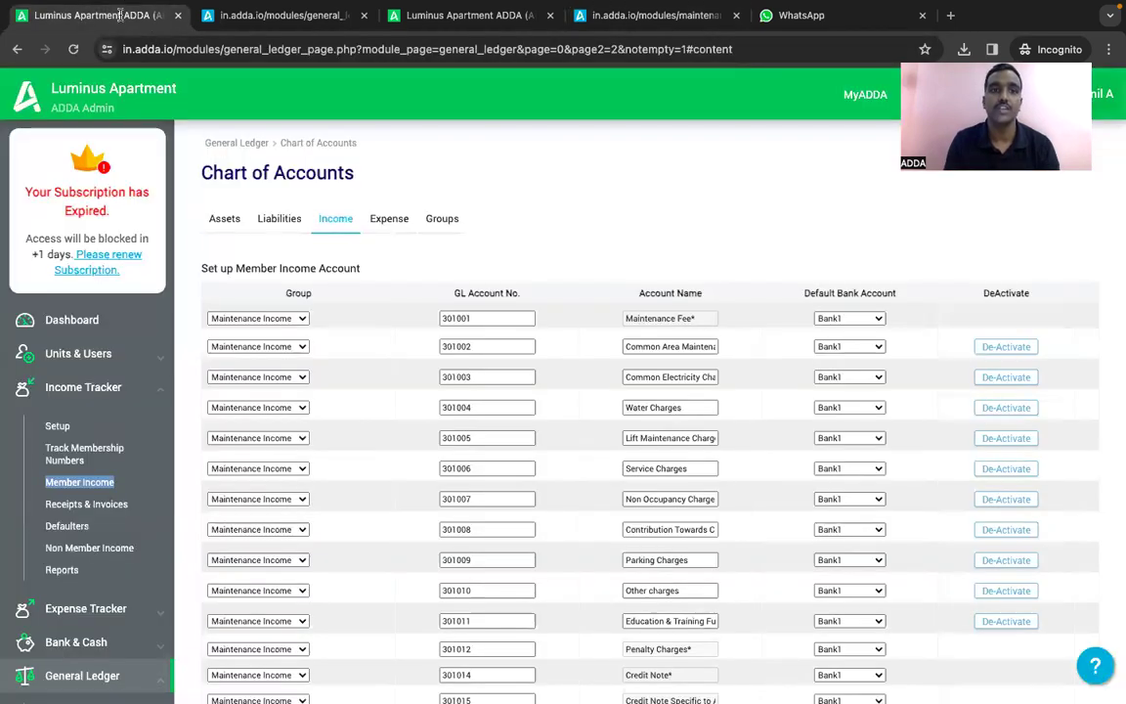
scroll(547, 424, "down", 15)
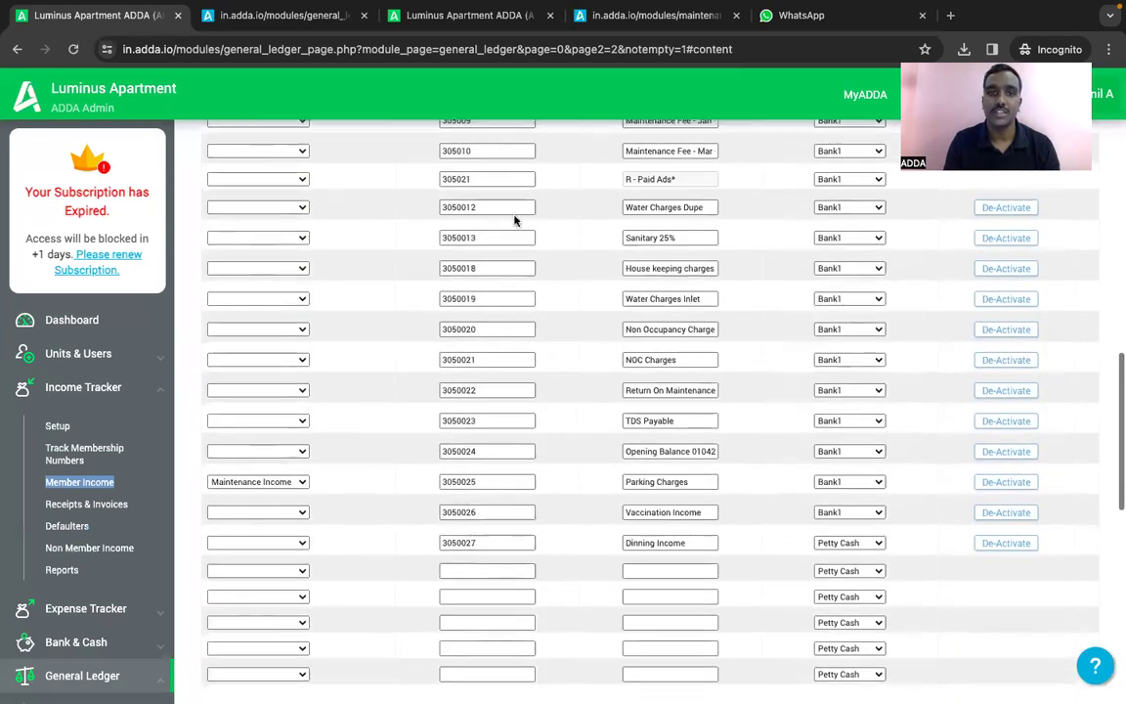
left_click(653, 16)
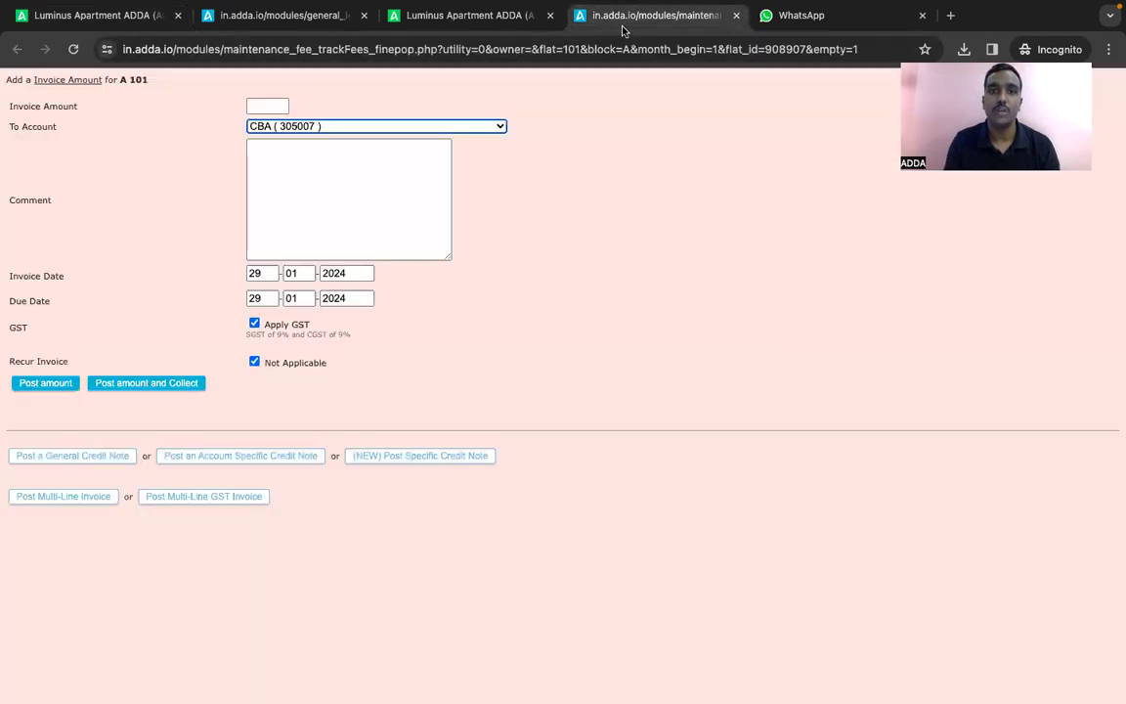
left_click(355, 127)
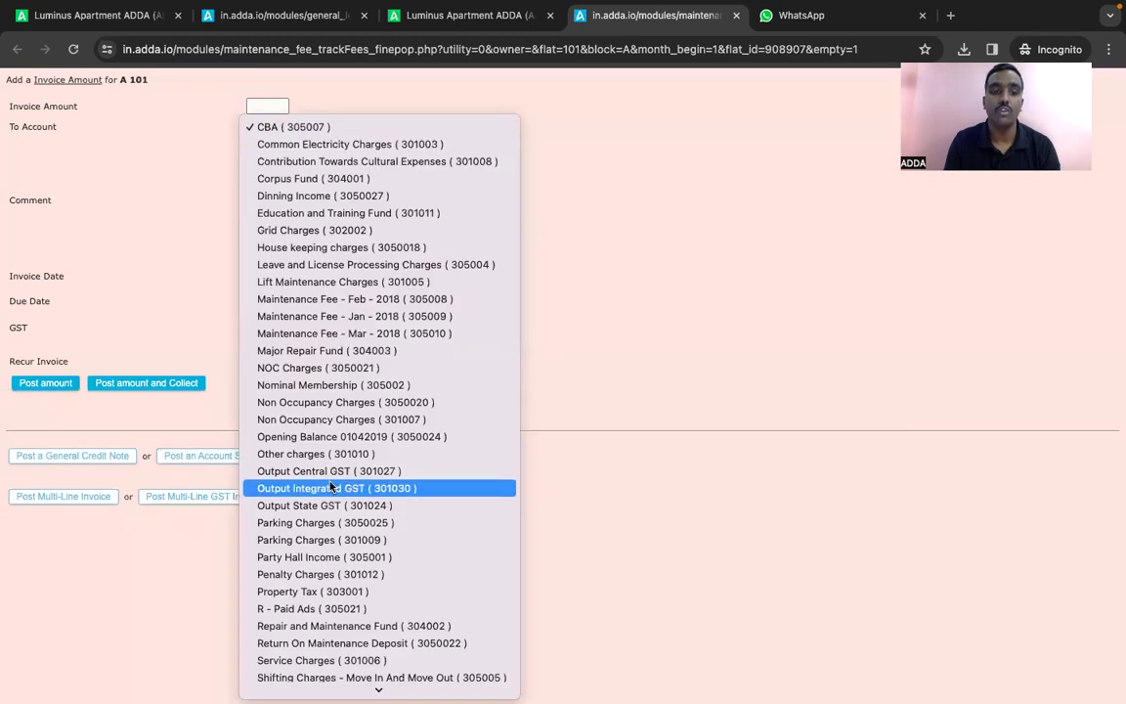
scroll(330, 486, "down", 2)
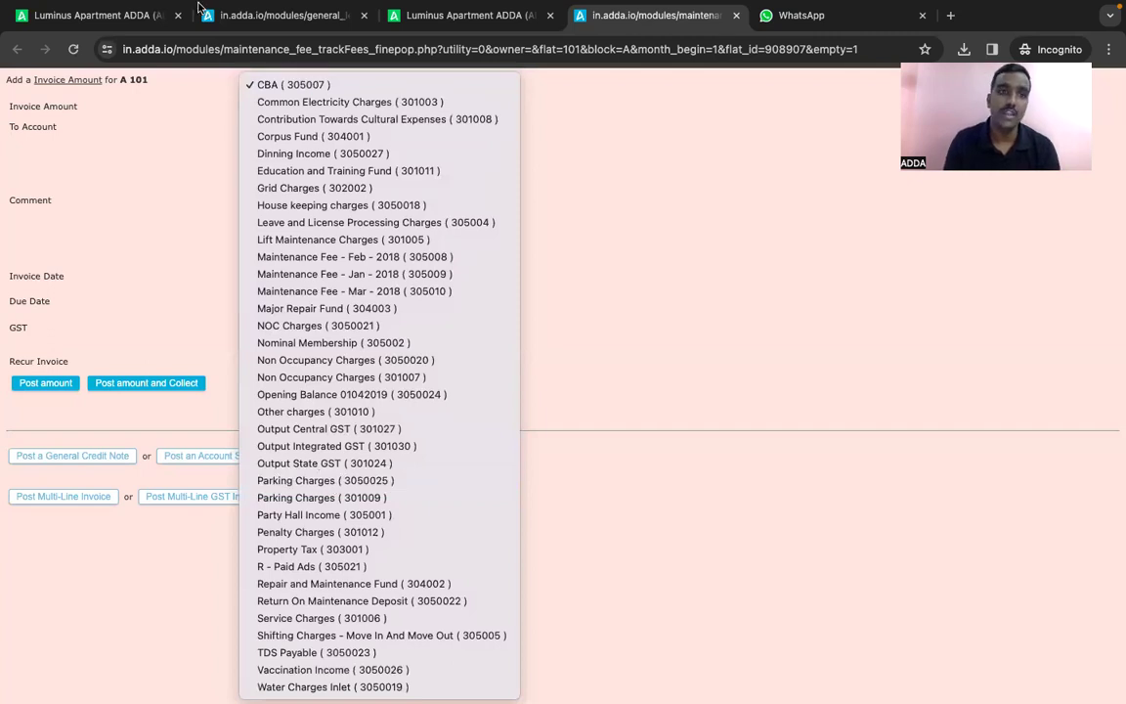
left_click(149, 19)
- Open the Expense Tracker's vendor list and examine the Expense Head choices in a new invoice for vendor AFM
left_click(406, 19)
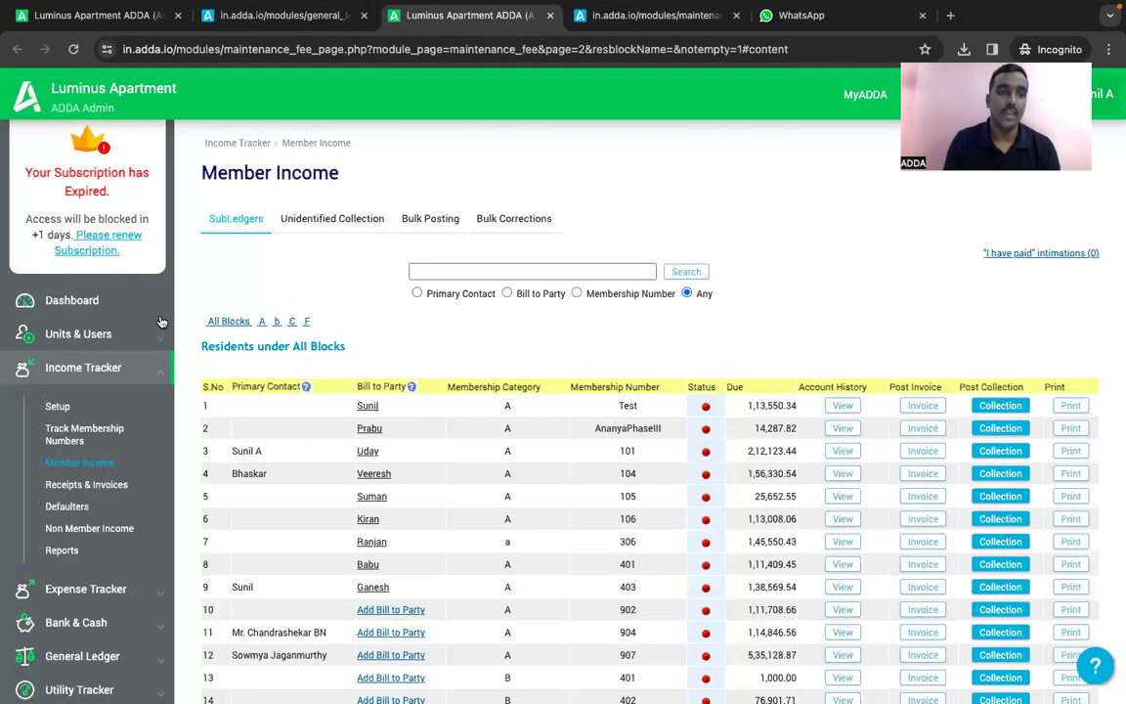
scroll(164, 595, "down", 1)
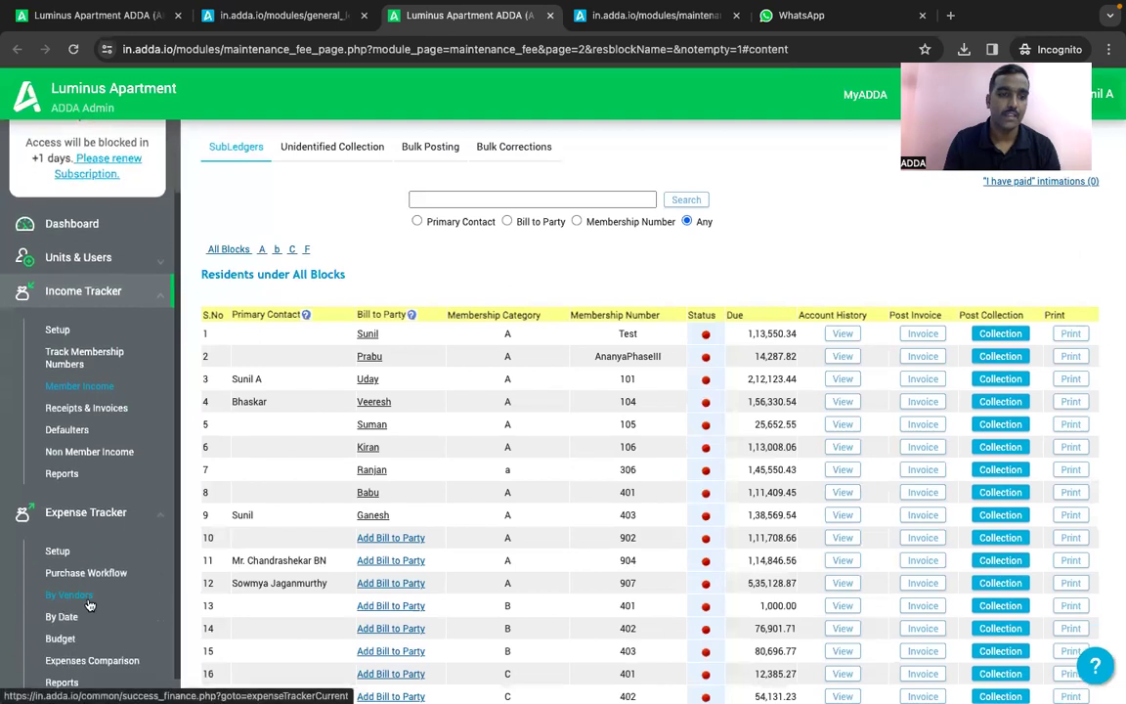
left_click(74, 595)
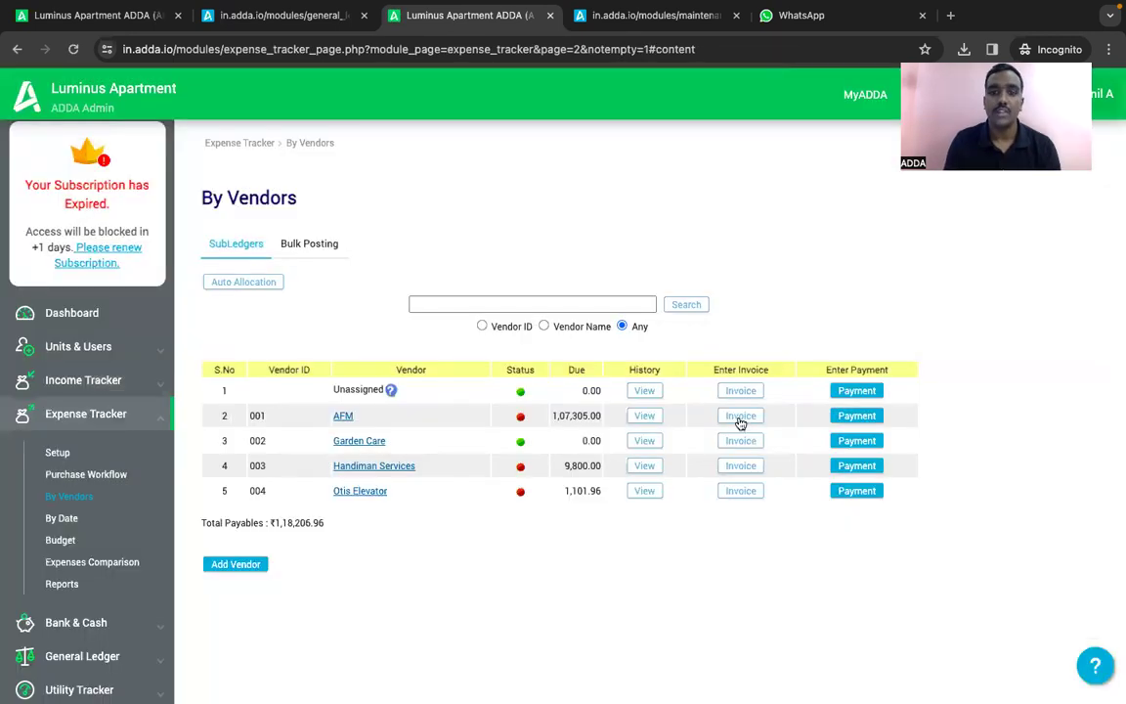
left_click(740, 416)
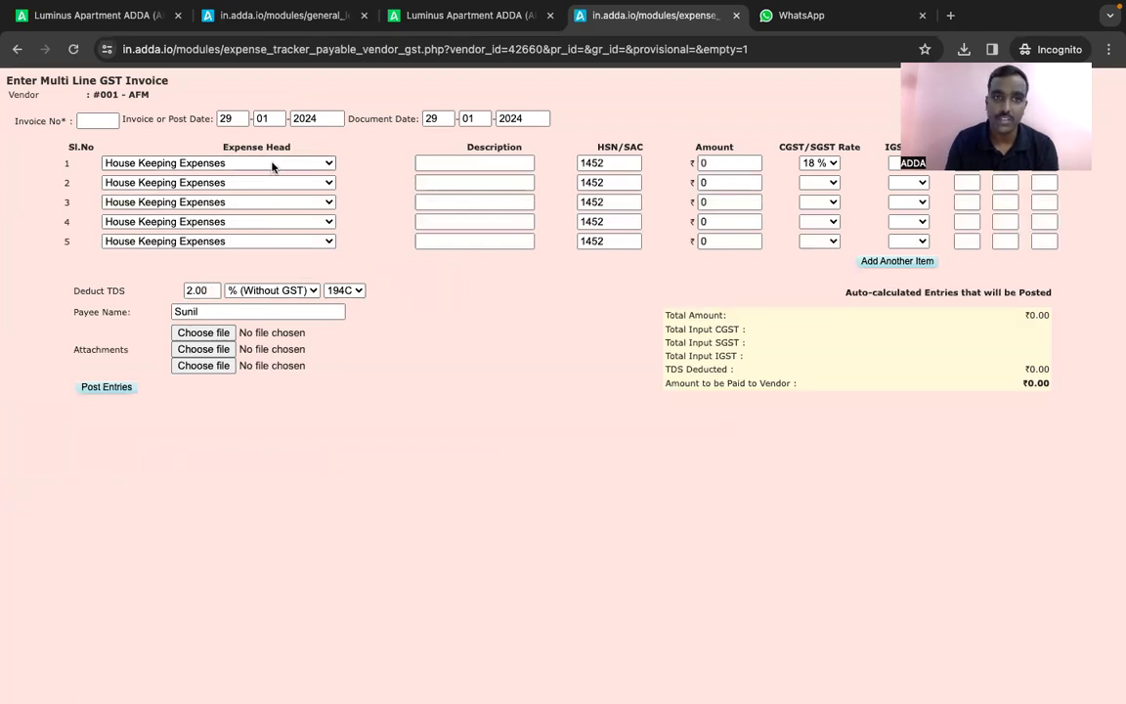
left_click(244, 159)
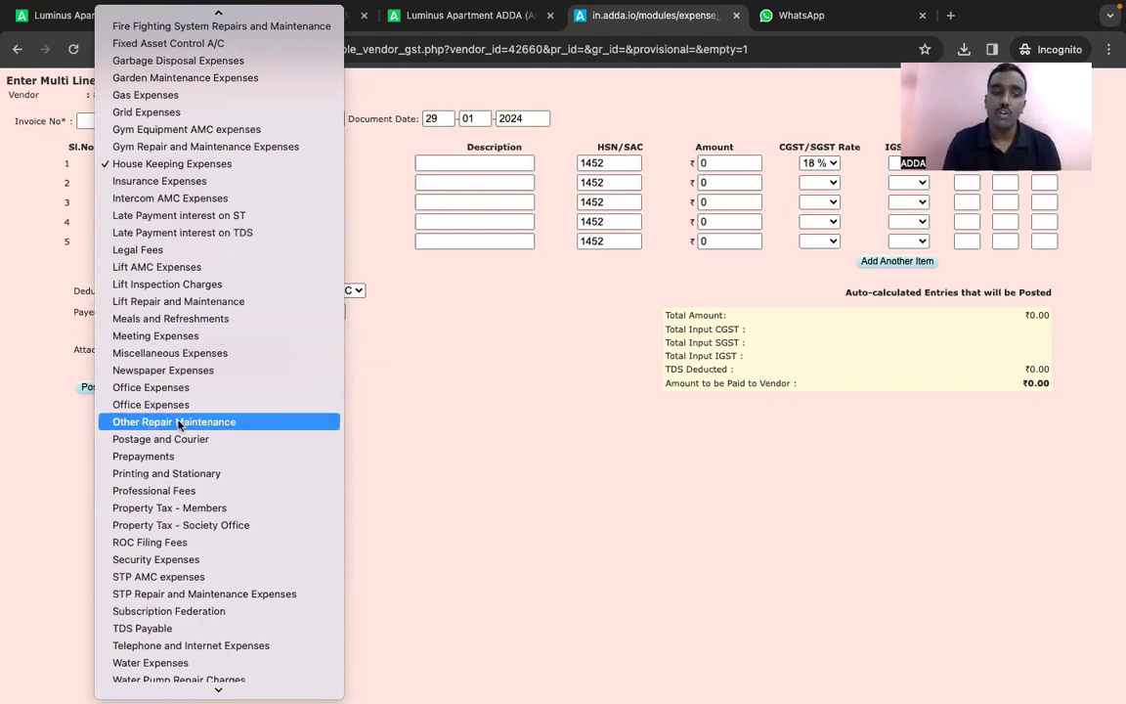
scroll(195, 430, "down", 1)
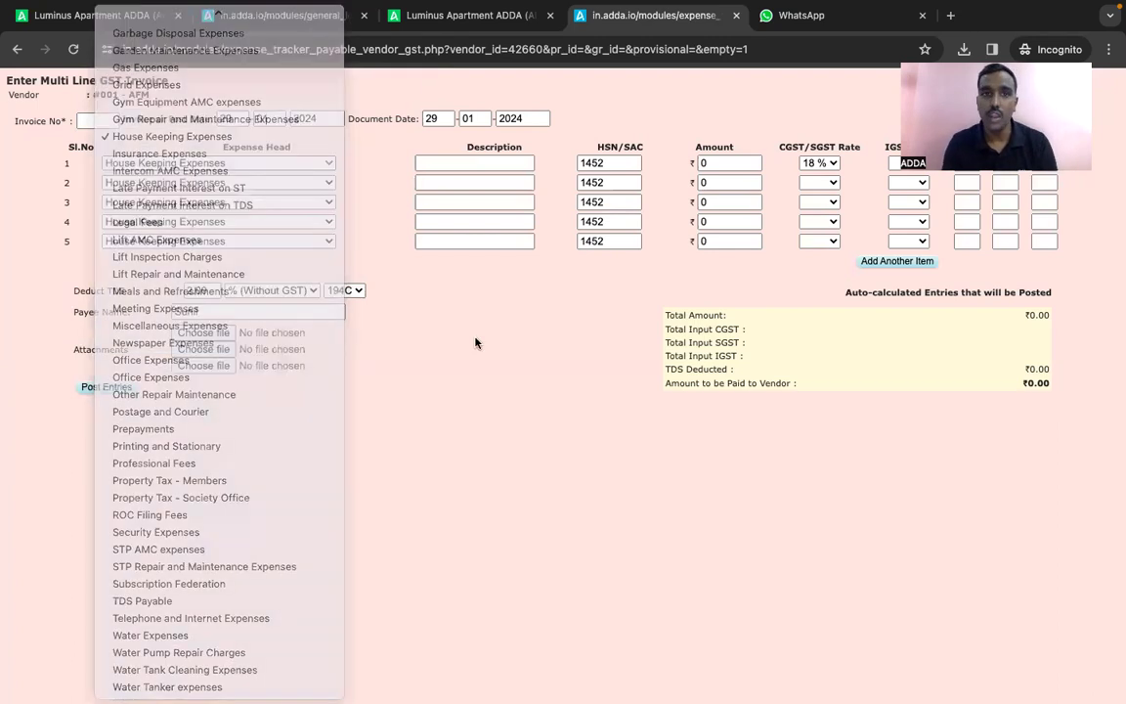
- Reopen the Chart of Accounts and review the expense accounts that supply the vendor invoice's expense heads
left_click(93, 22)
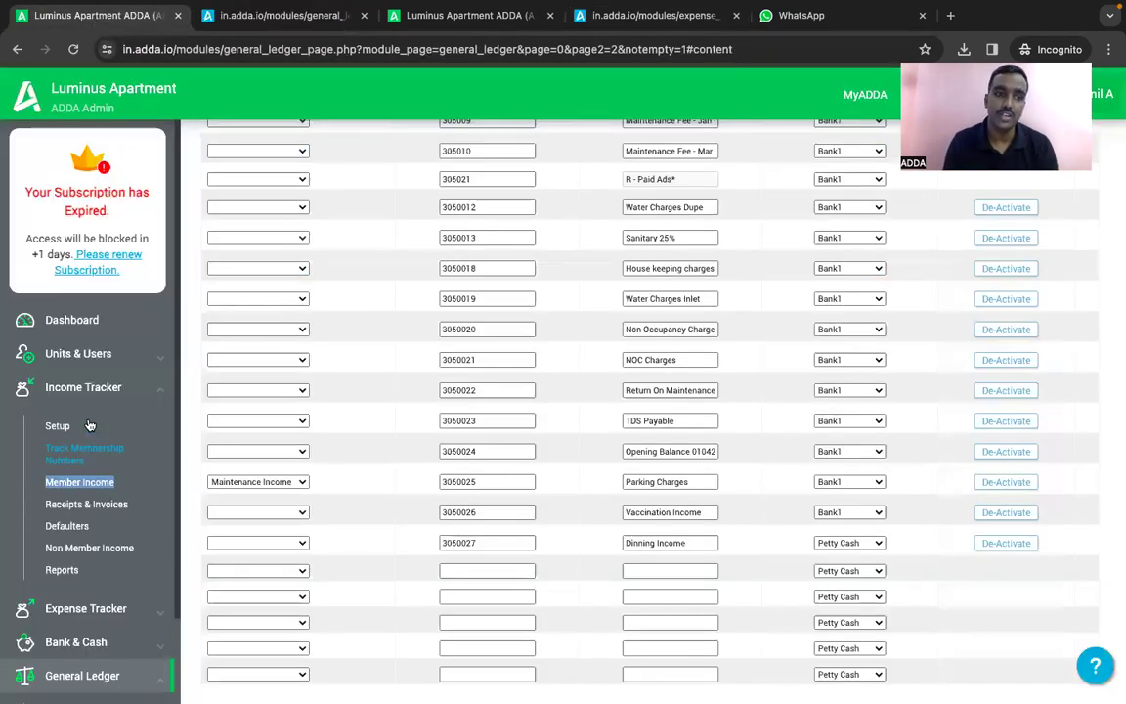
scroll(117, 547, "down", 3)
left_click(101, 574)
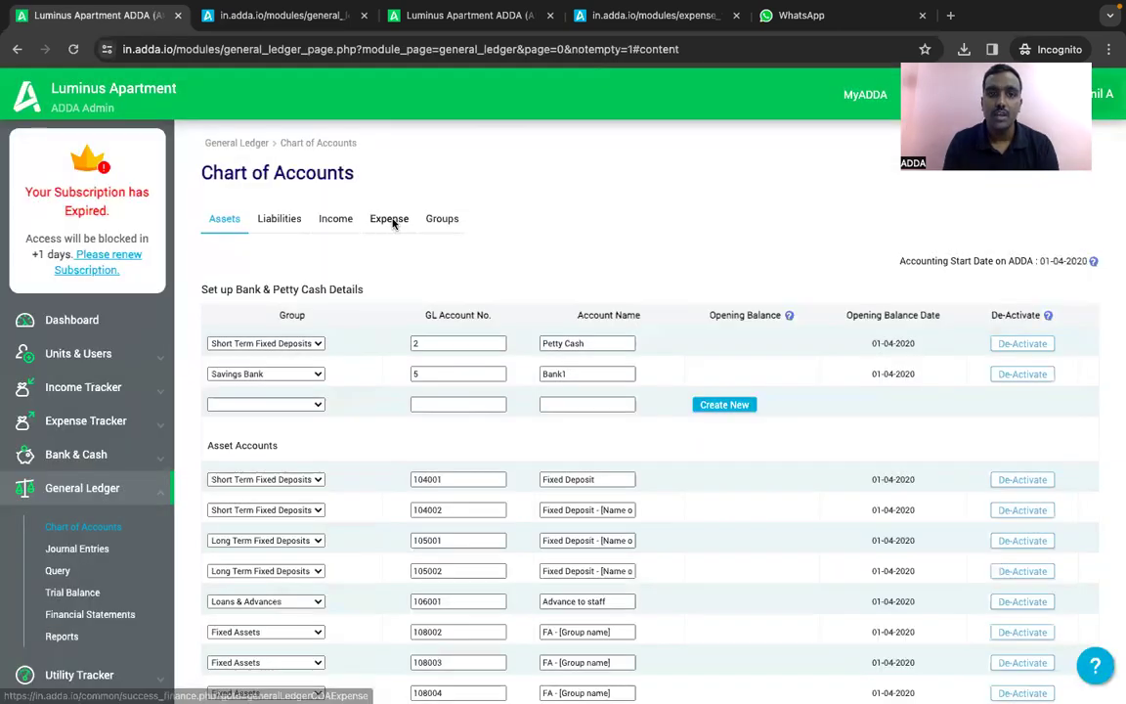
left_click(389, 219)
scroll(572, 431, "down", 10)
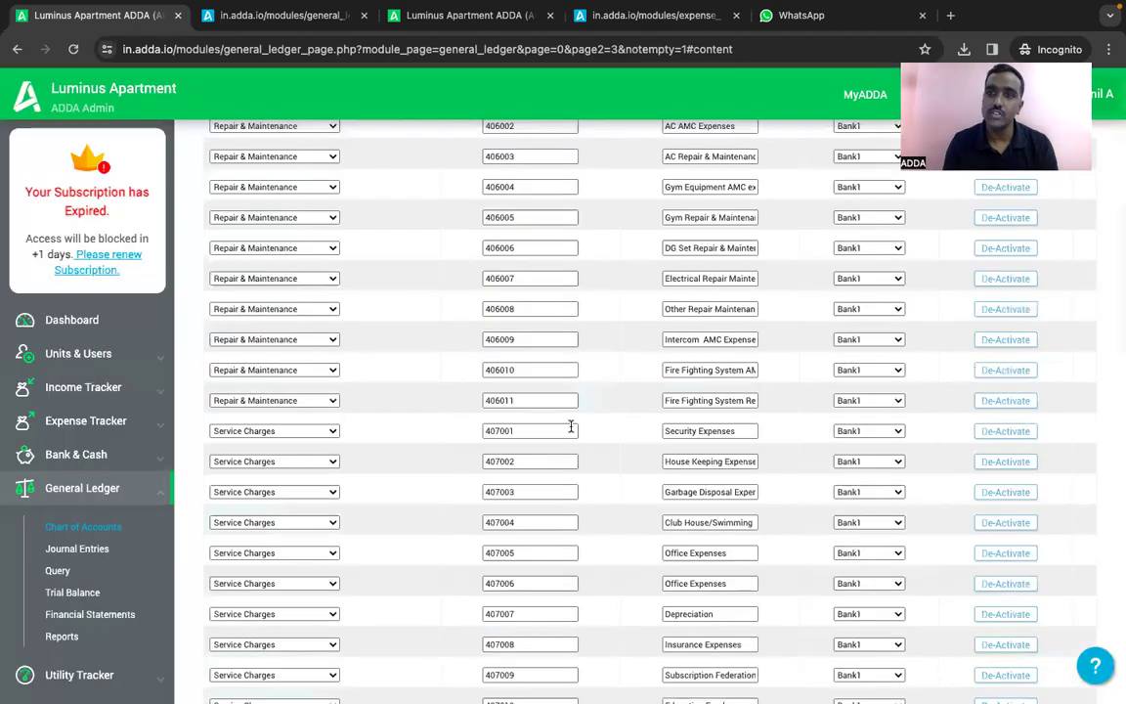
- Compare the Expense Head choices in the AFM vendor invoice with the expense heads in the Chart of Accounts
left_click(642, 27)
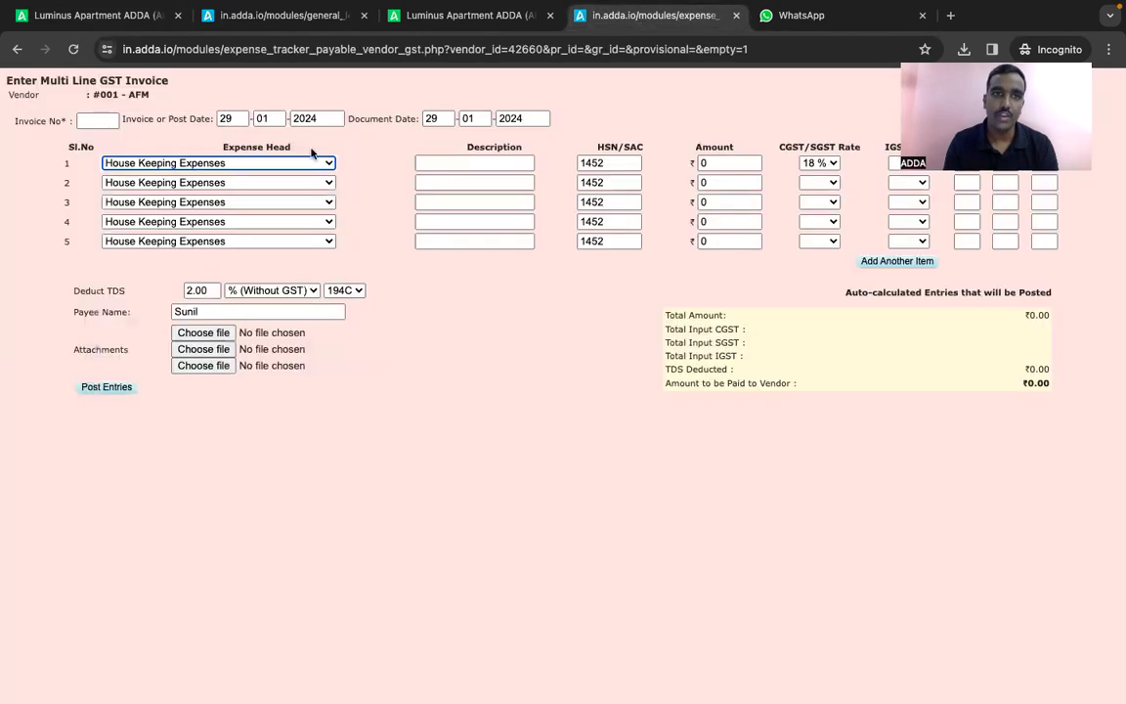
left_click(272, 167)
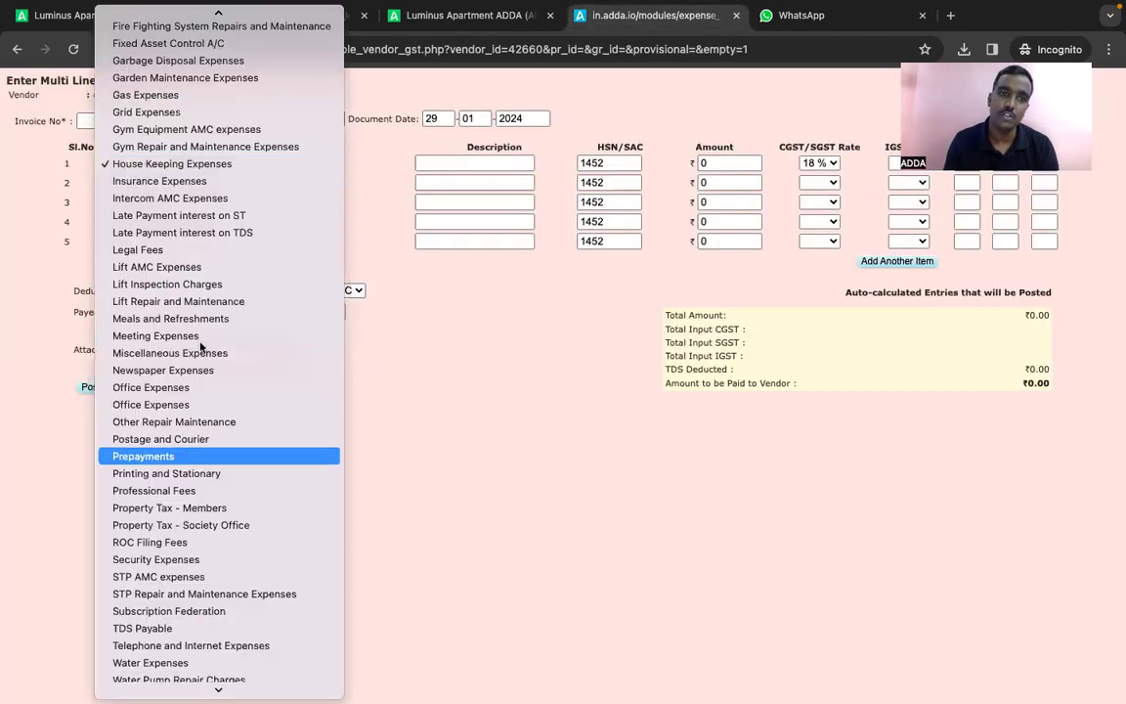
left_click(438, 385)
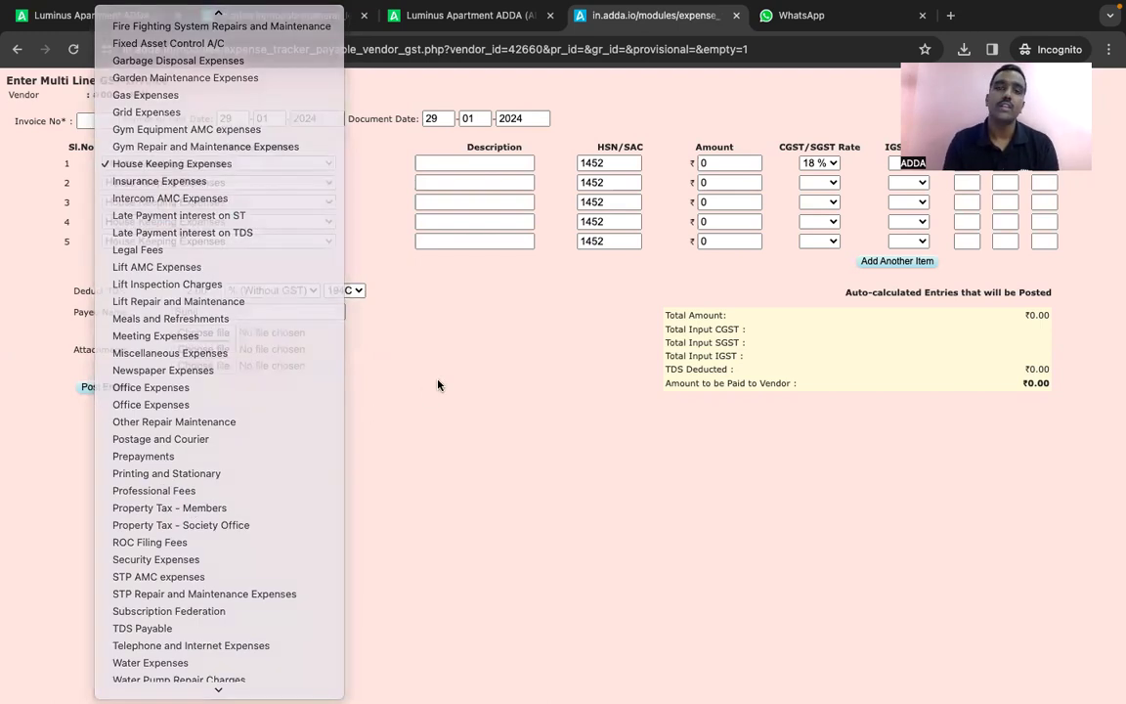
left_click(116, 27)
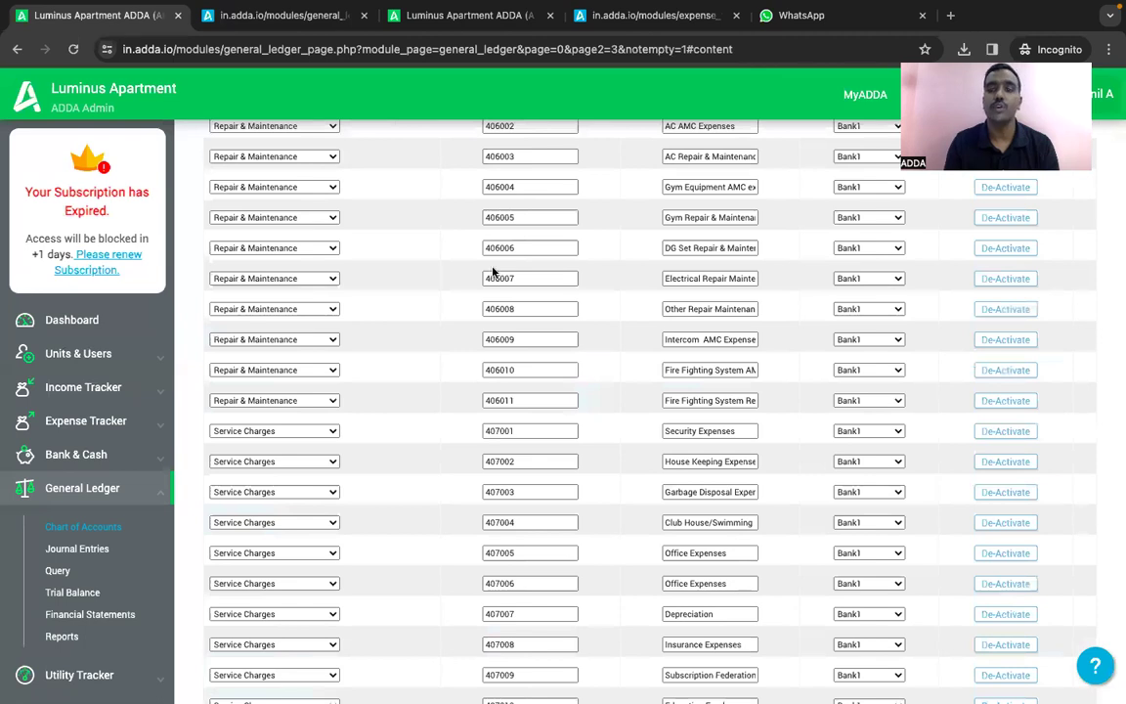
scroll(493, 267, "up", 6)
scroll(493, 272, "up", 2)
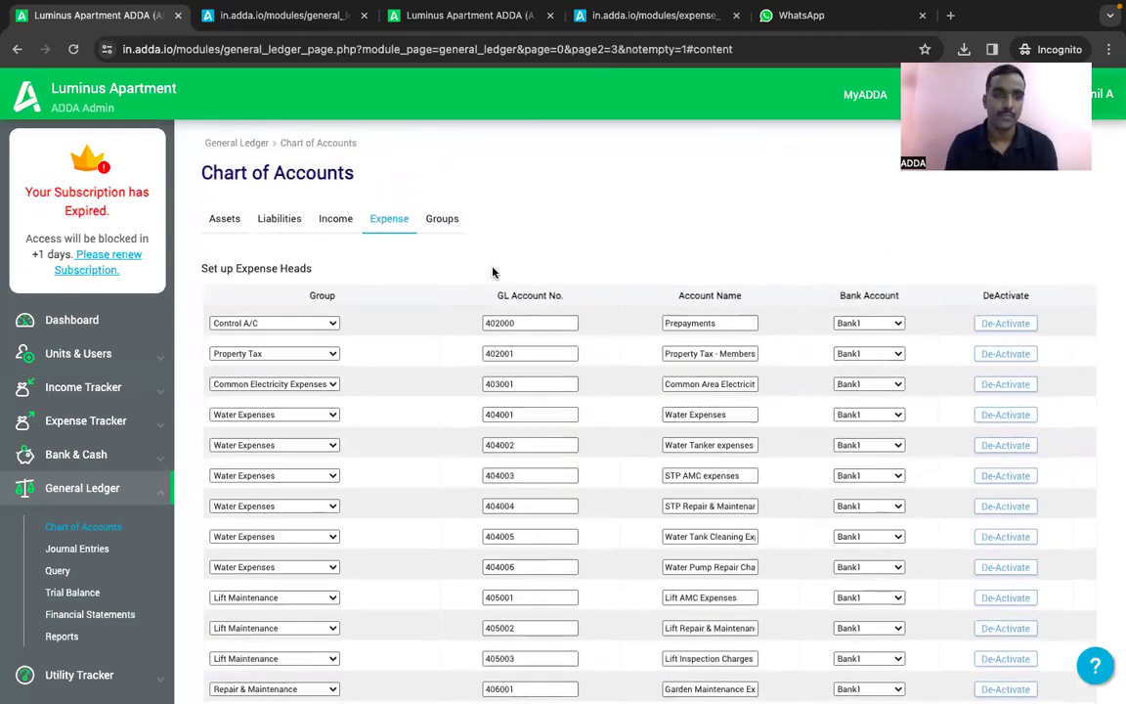
scroll(493, 272, "down", 1)
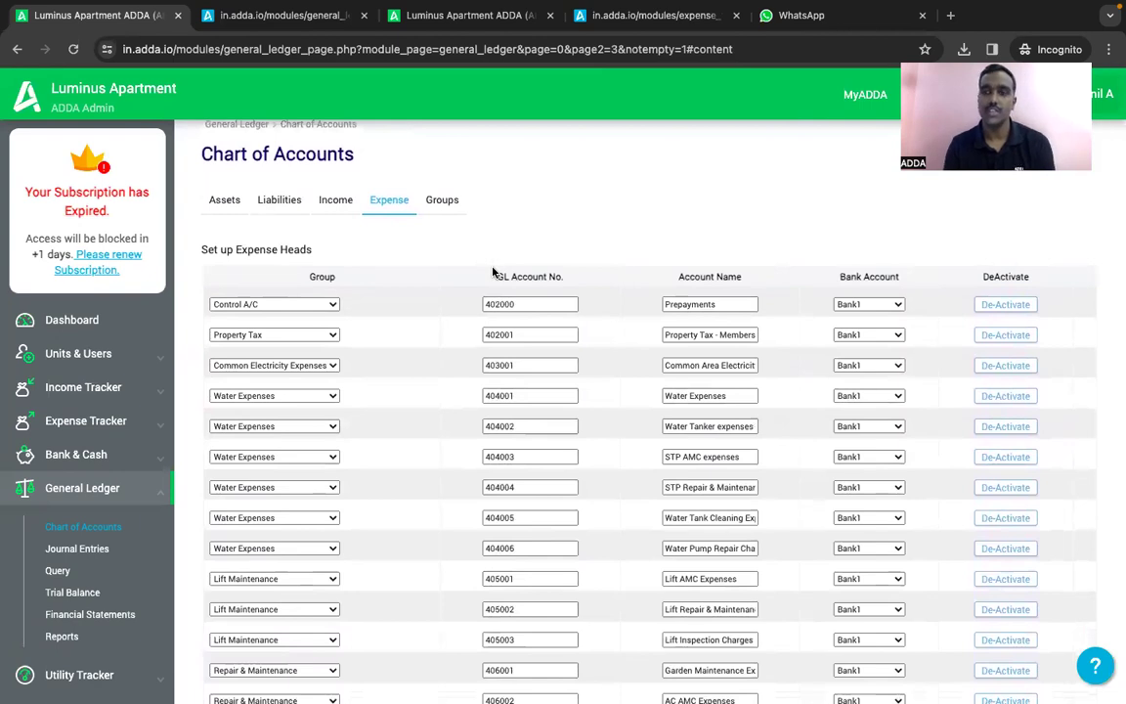
scroll(469, 256, "down", 2)
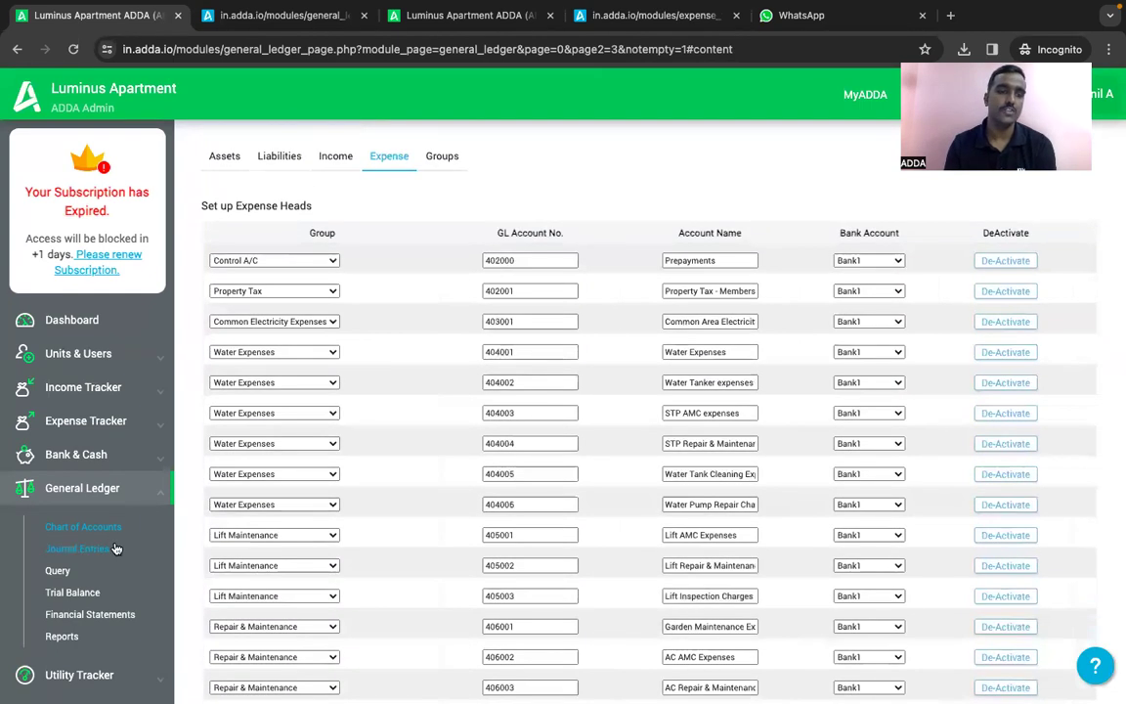
scroll(98, 552, "down", 1)
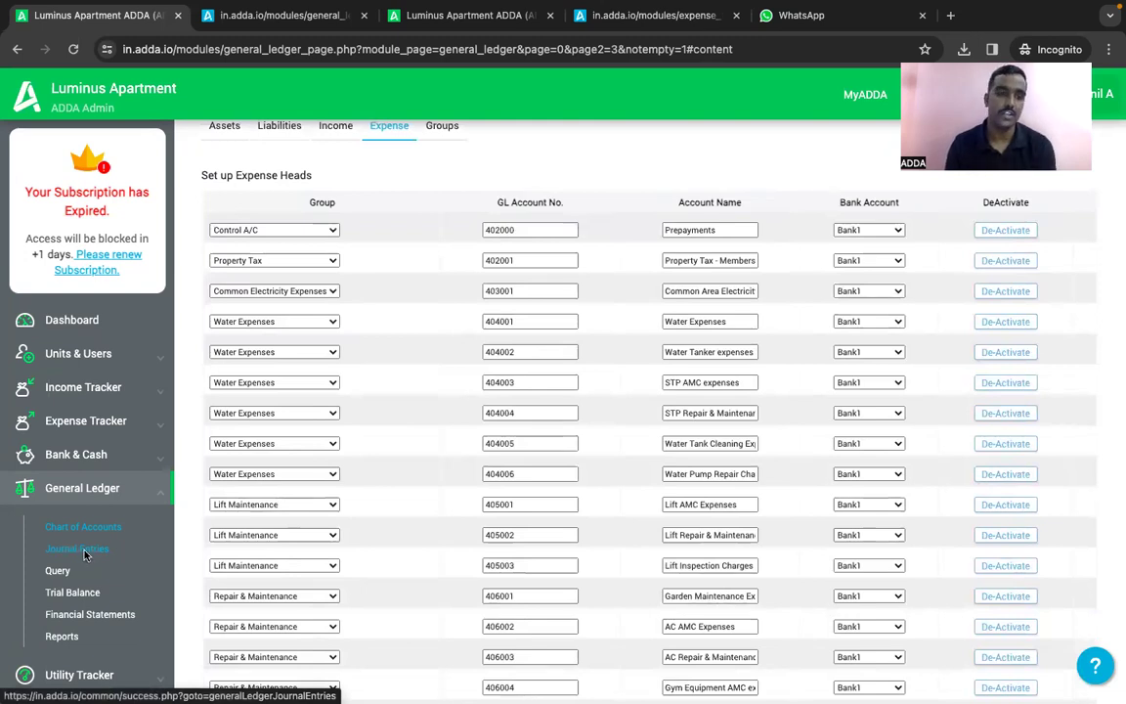
- Open the General Ledger's free-flow journal entry form and look over the Income Tracker and Expense Tracker sections
left_click(78, 549)
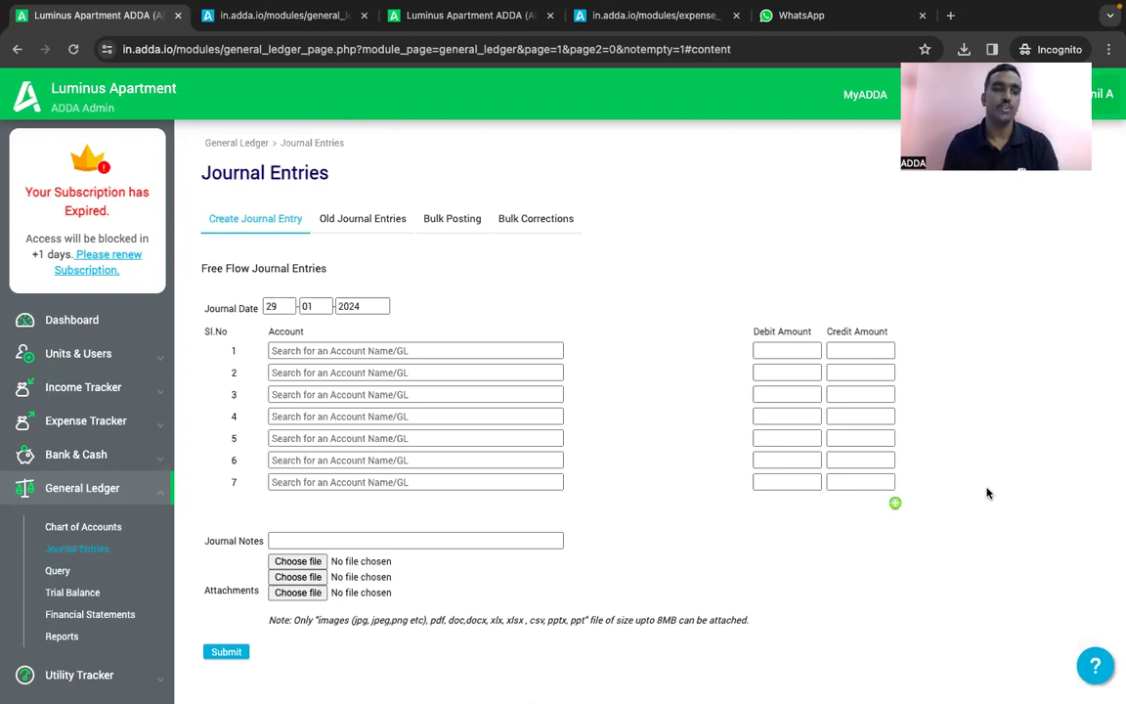
left_click(83, 387)
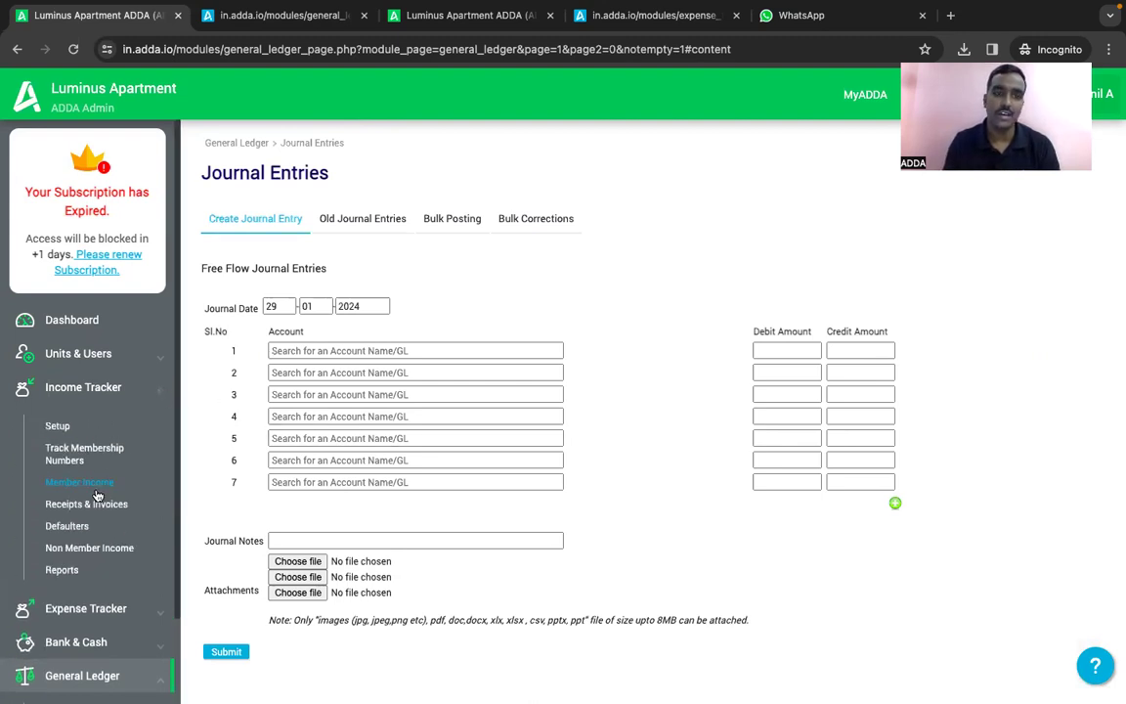
left_click(147, 389)
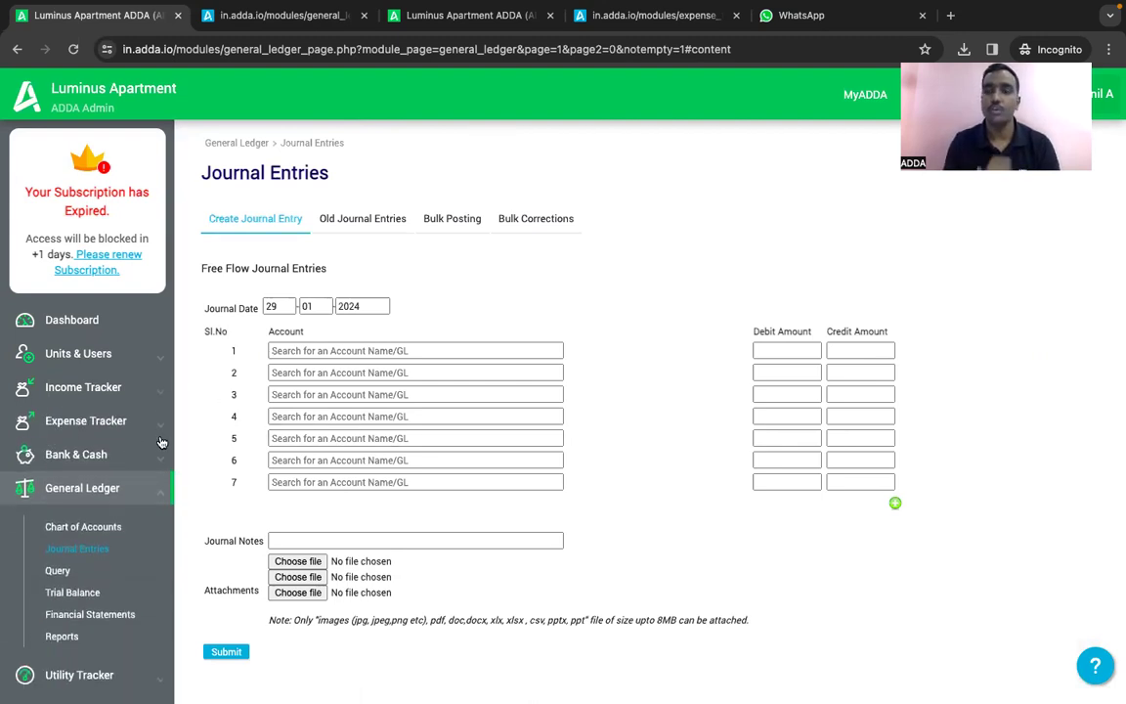
left_click(147, 420)
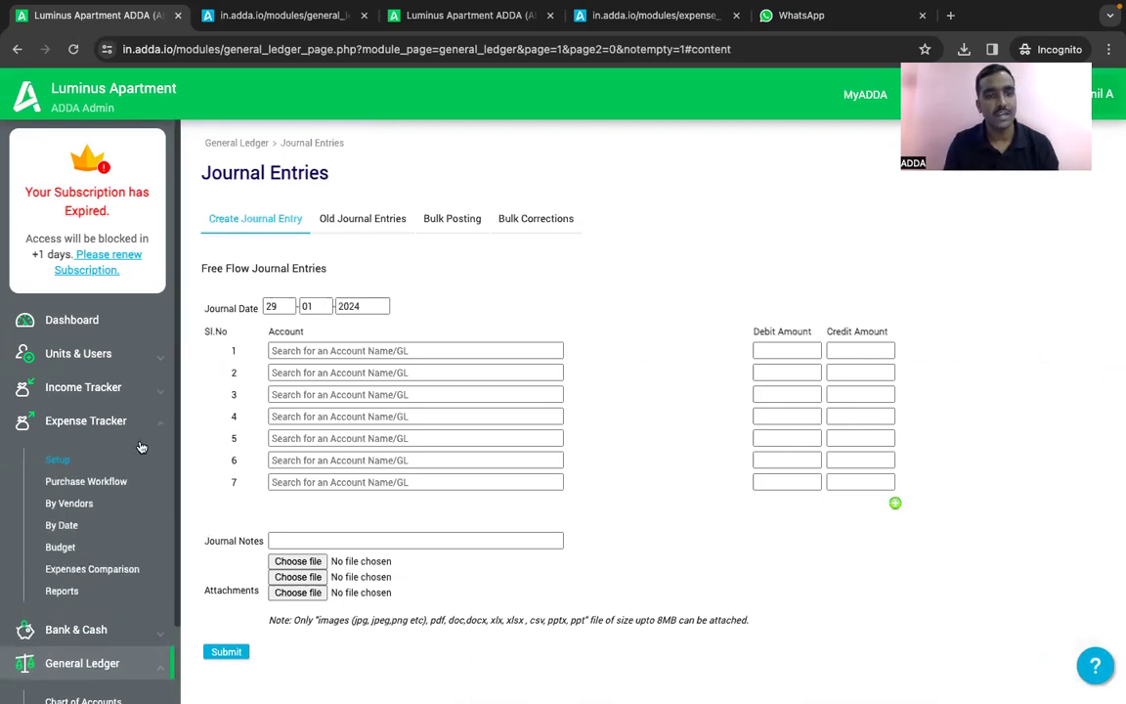
left_click(159, 426)
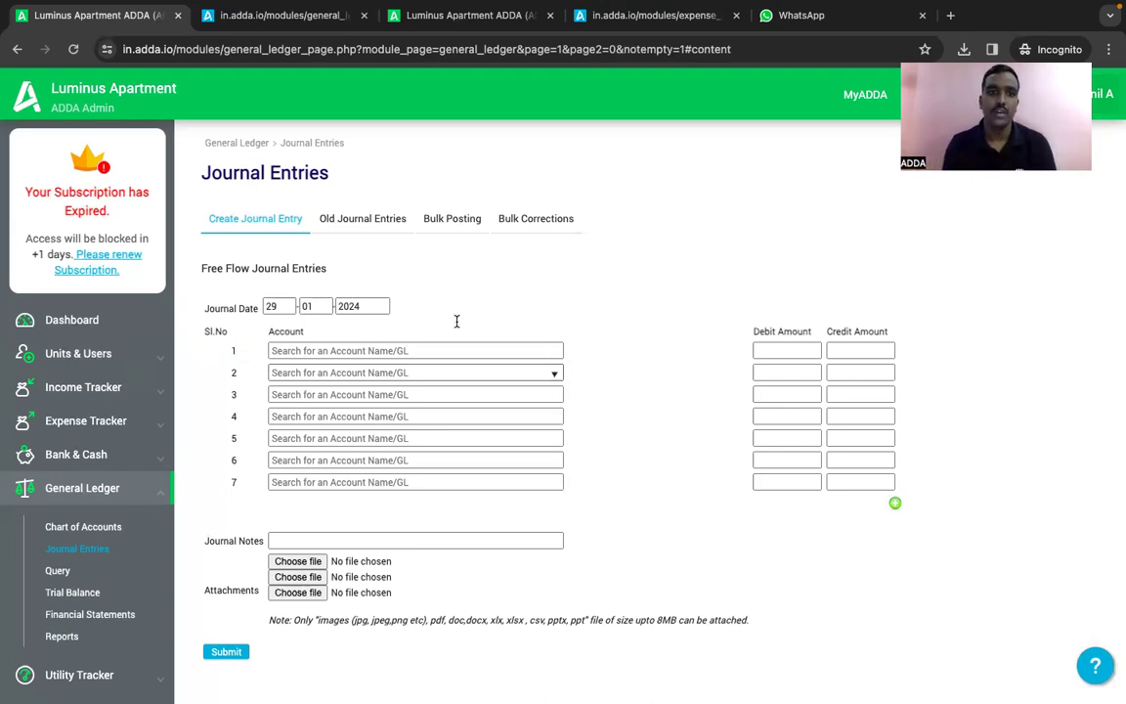
- Fetch the old journal entries from 01/04/2022 to 29/01/2024 and view the edit page of the "TDS Paid excess" entry
left_click(362, 221)
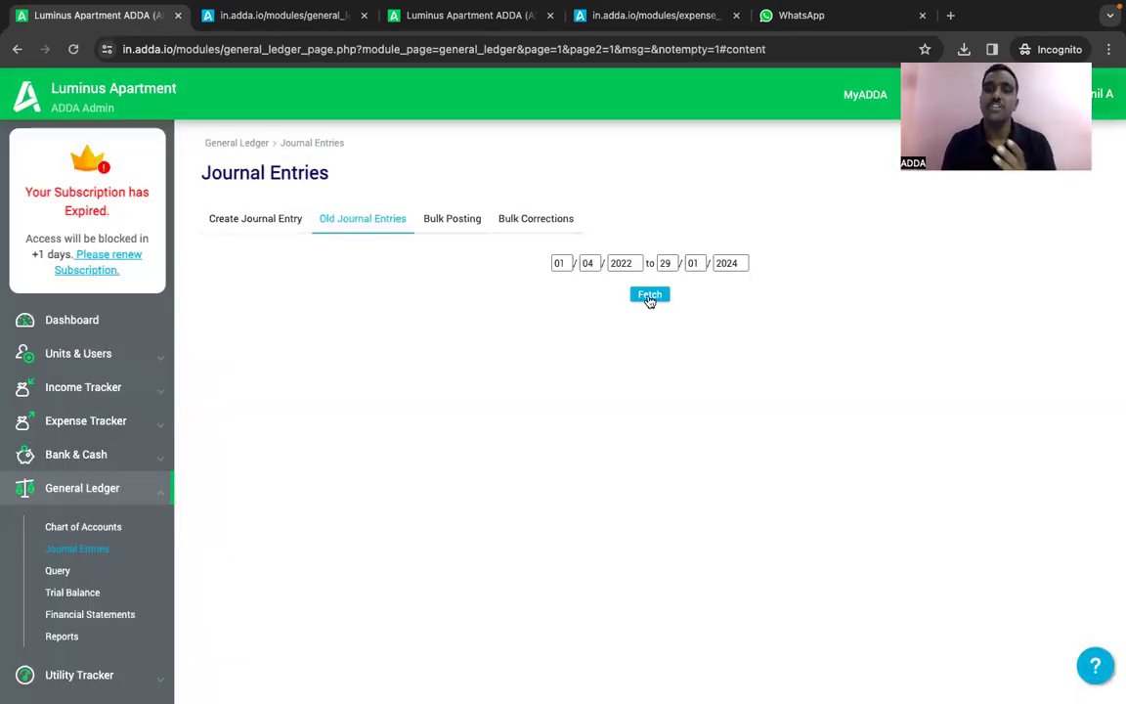
left_click(649, 296)
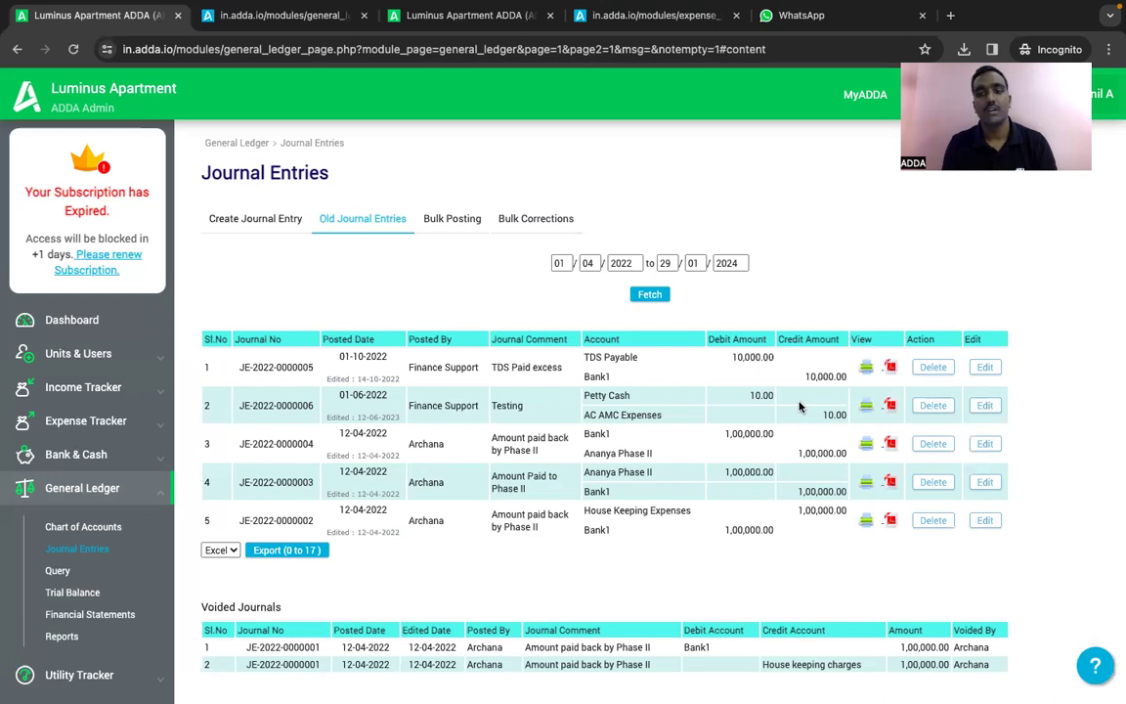
left_click(985, 368)
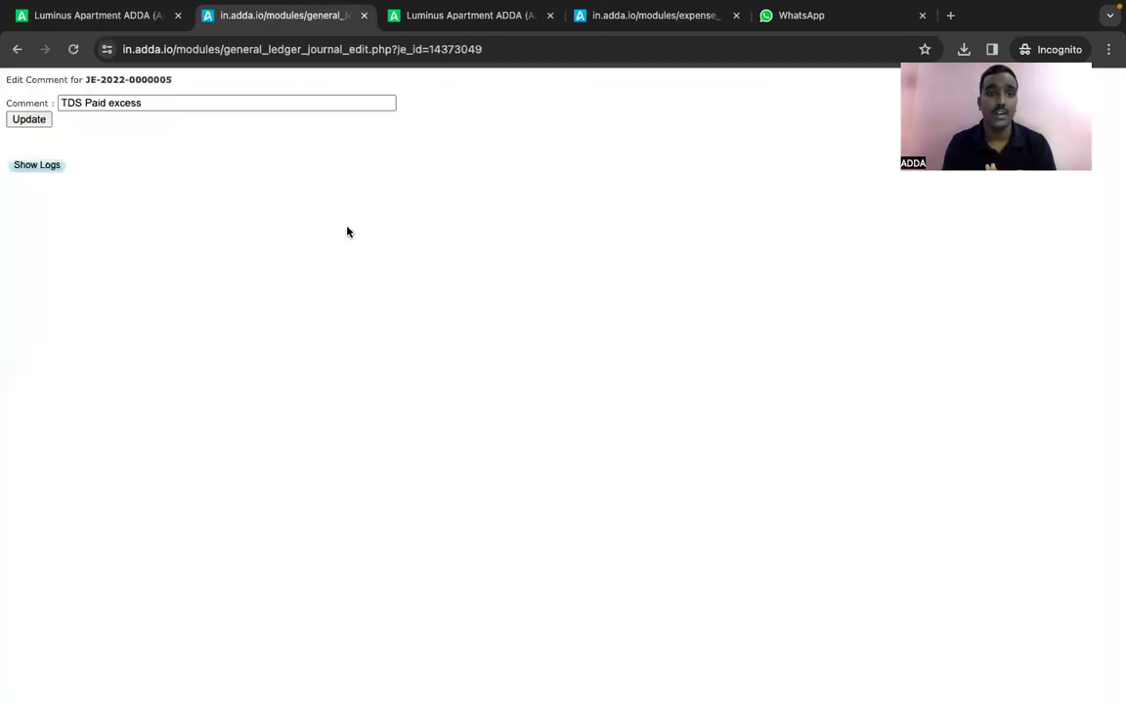
left_click(118, 19)
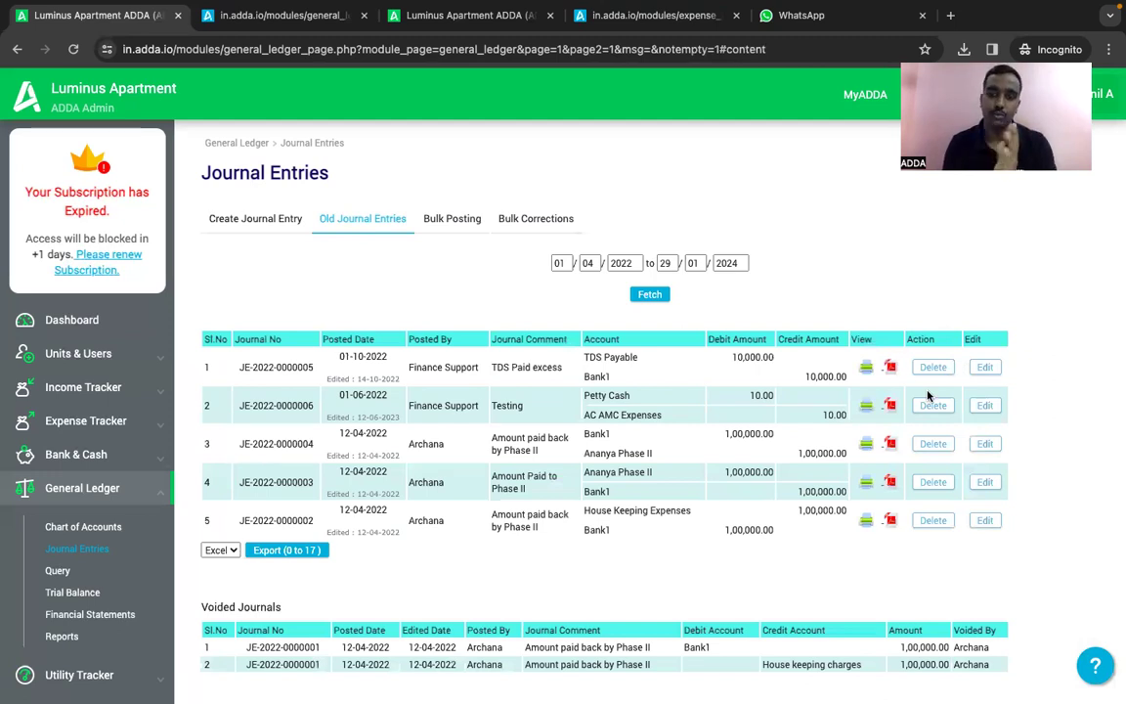
scroll(699, 484, "down", 1)
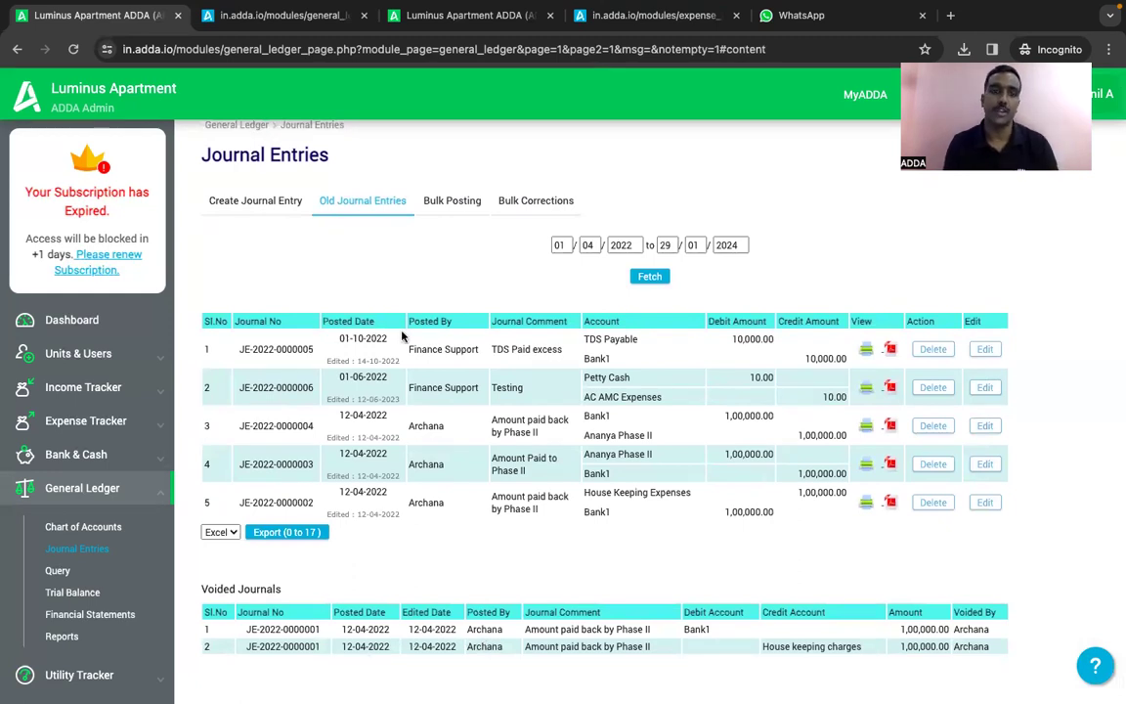
- Examine the bulk posting import pages for opening balances and journal entries from Excel
left_click(446, 203)
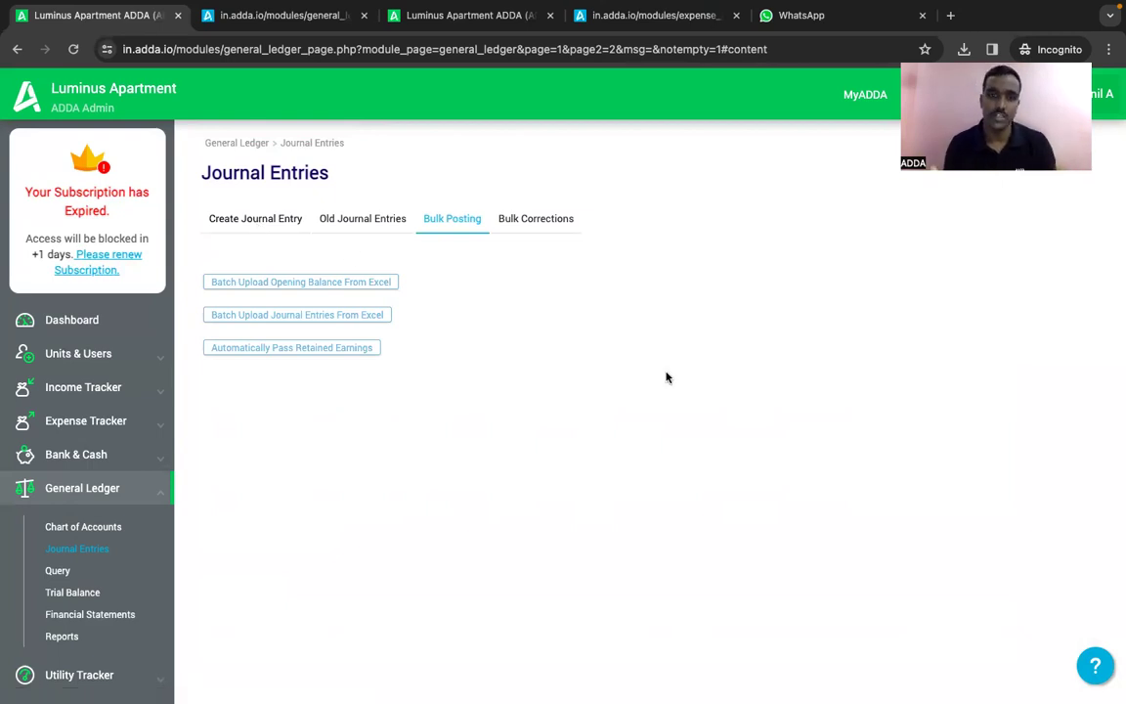
left_click(317, 286)
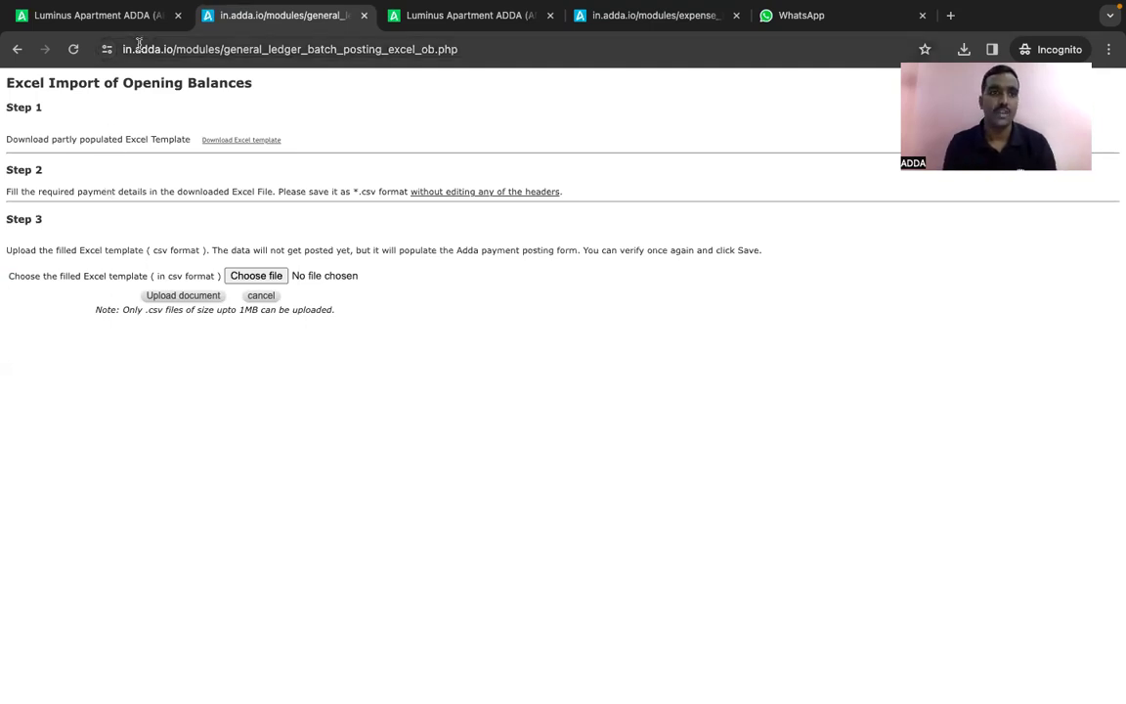
left_click(116, 22)
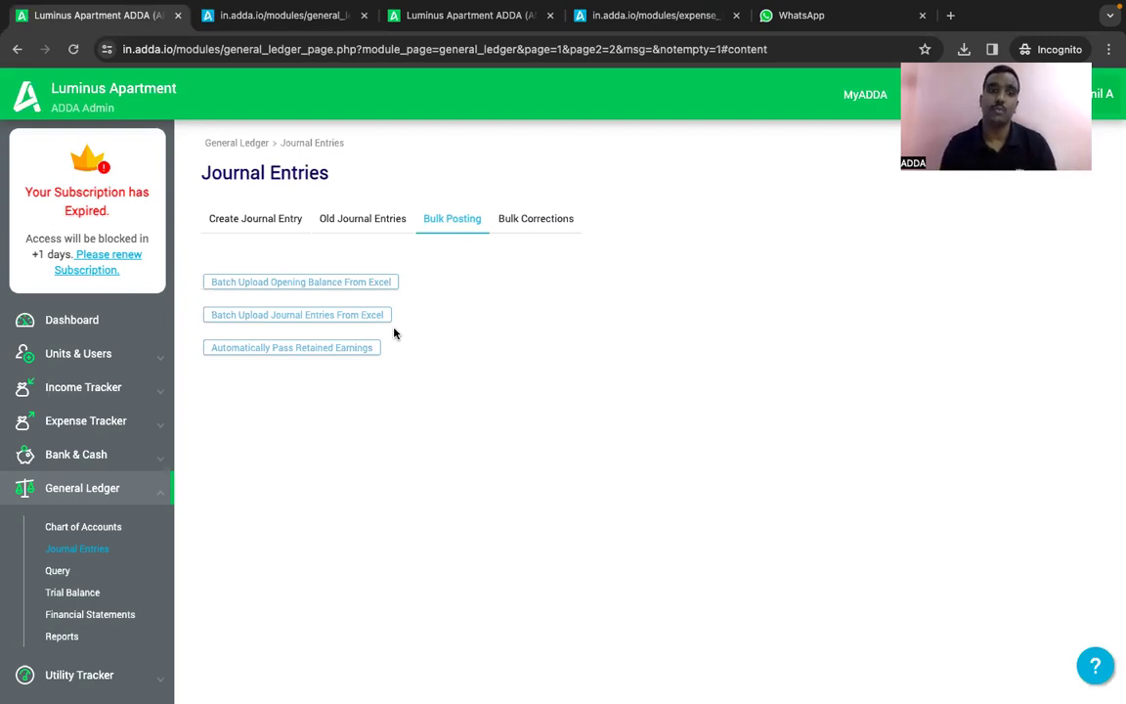
left_click(349, 315)
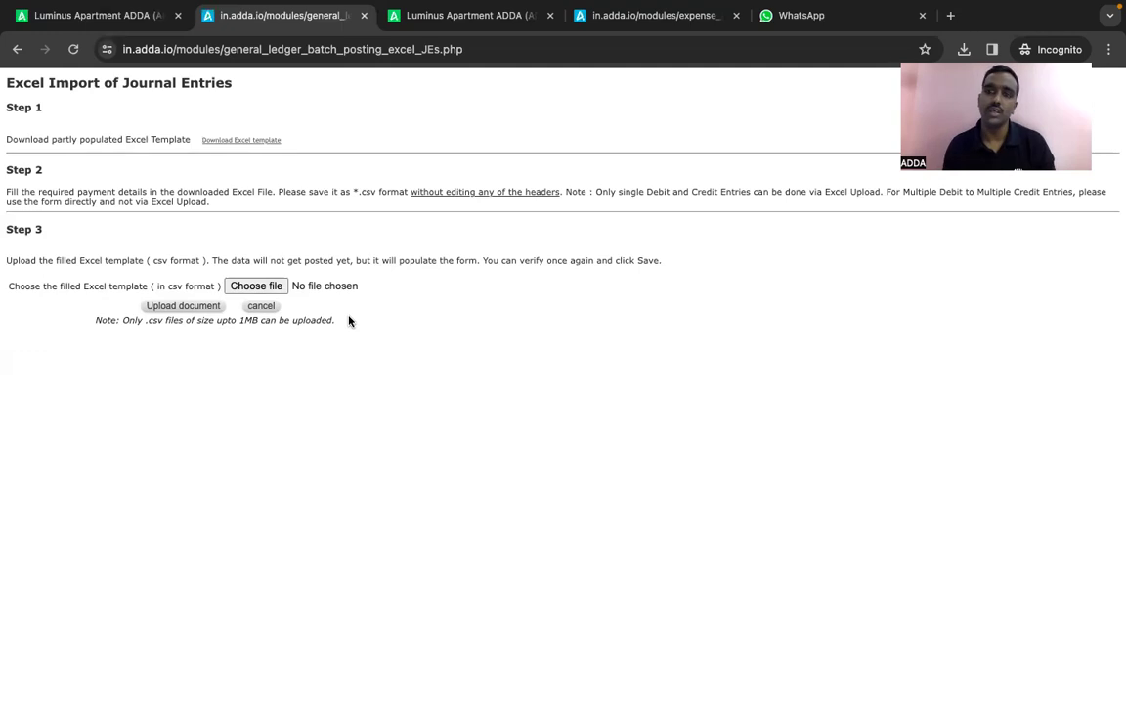
left_click(74, 17)
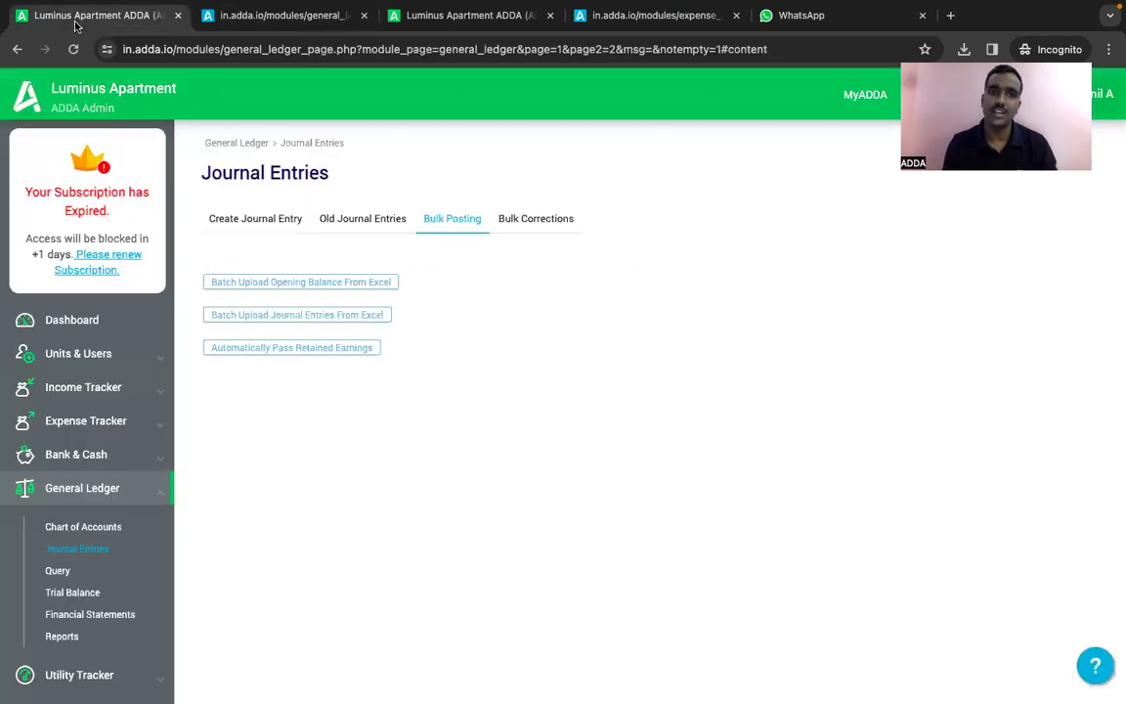
- Revisit the journal entry creation form and fetch the old journal entries for 01/04/2022 to 29/01/2024 again to view their delete options
left_click(263, 226)
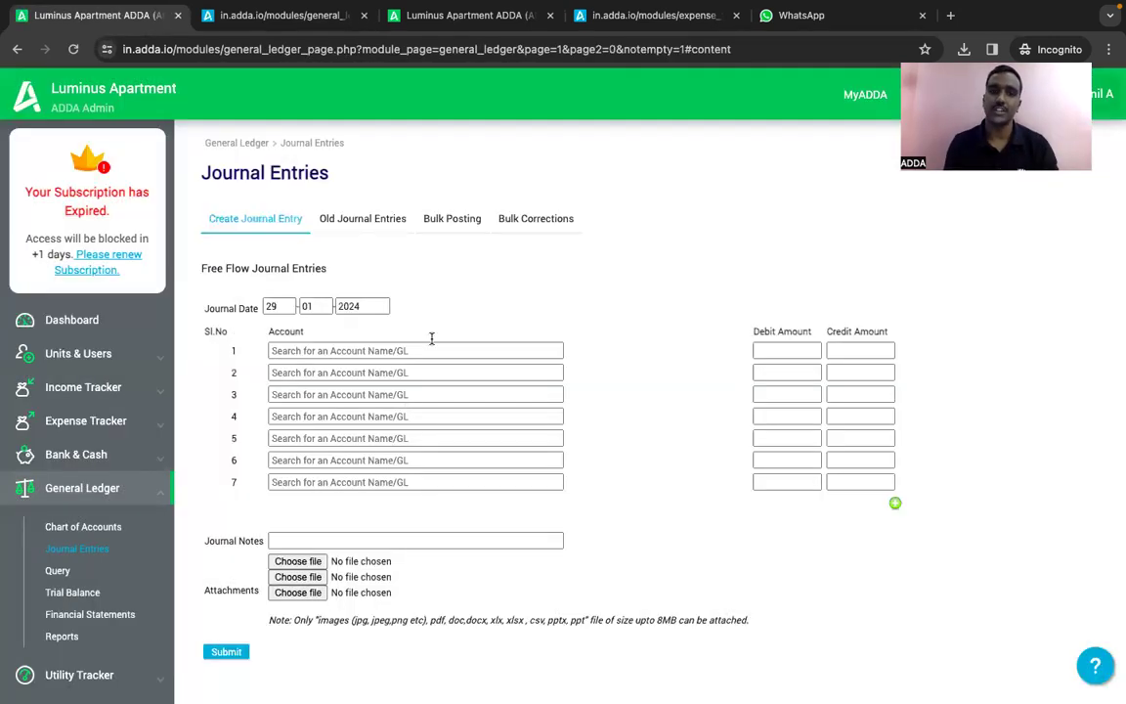
left_click(527, 221)
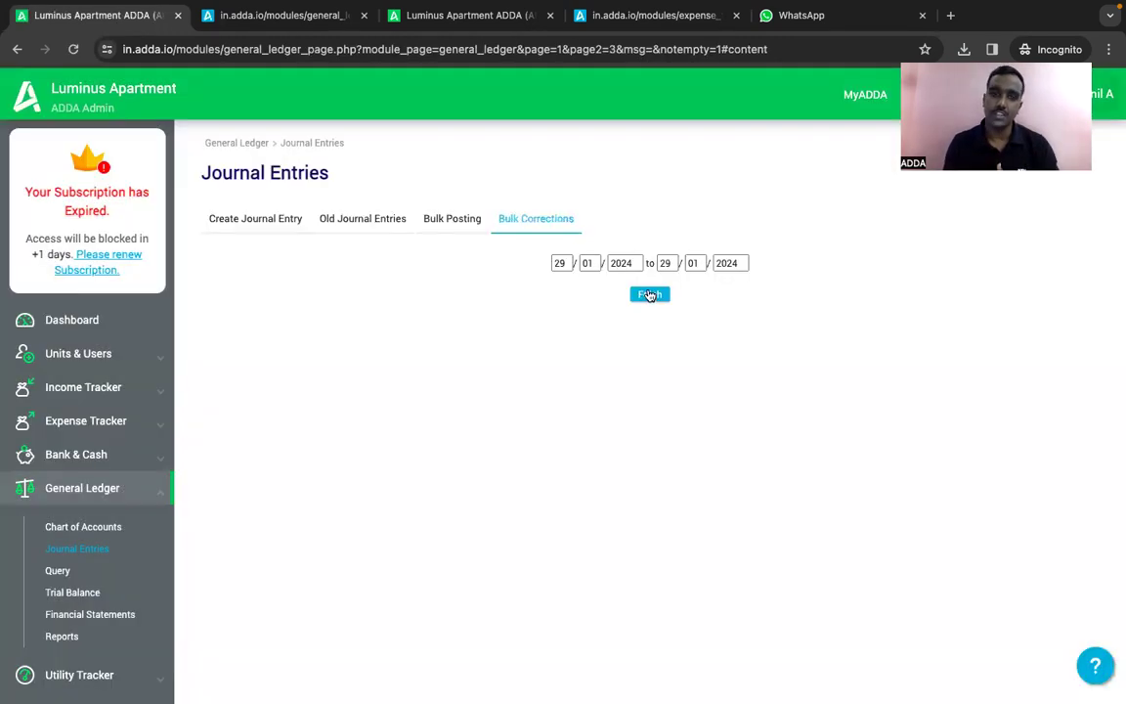
left_click(355, 221)
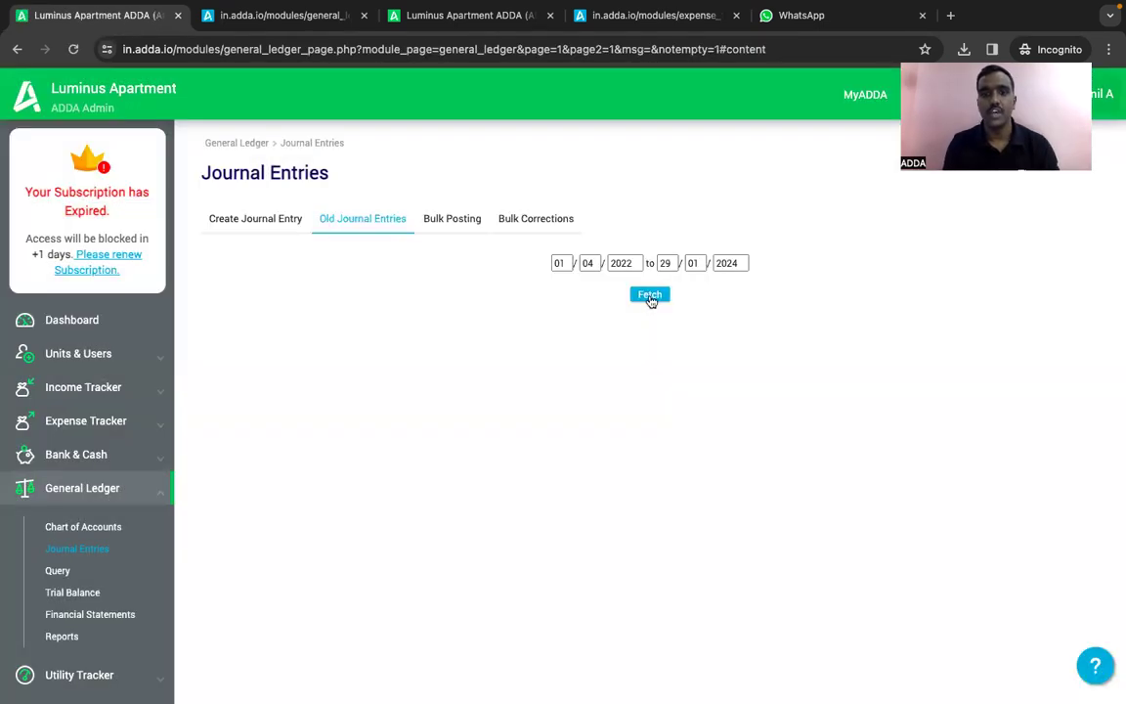
left_click(649, 294)
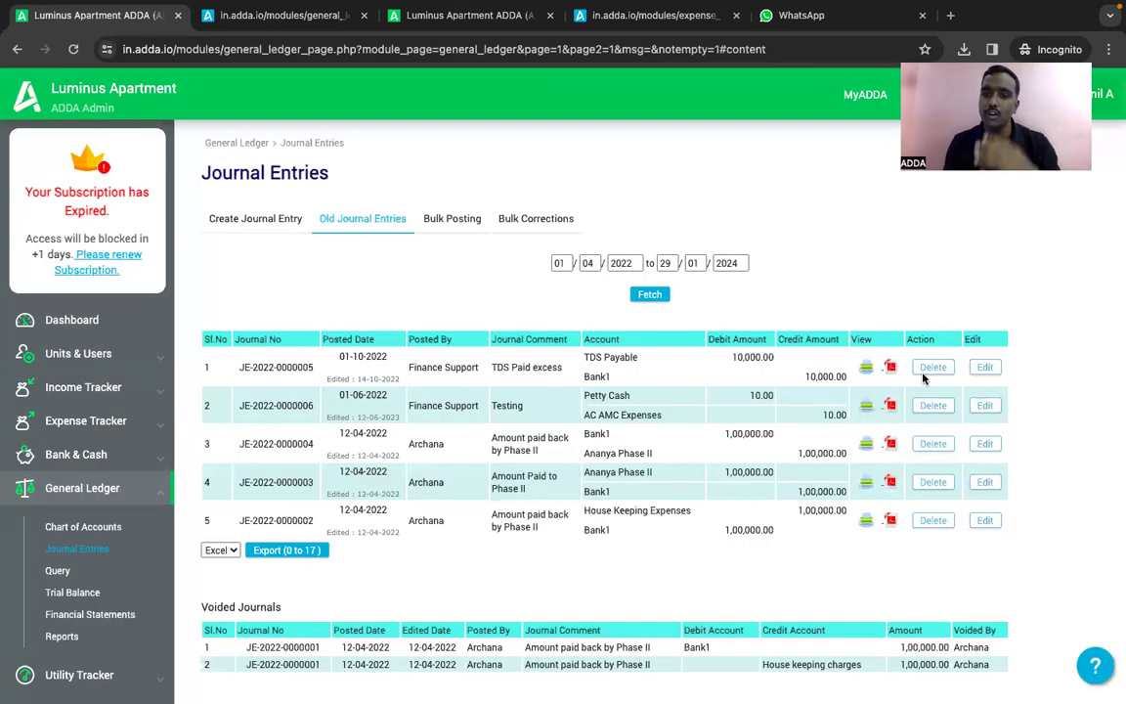
- Review the bulk posting options and fetch the journal entries dated 29/01/2024 in Bulk Corrections
left_click(533, 219)
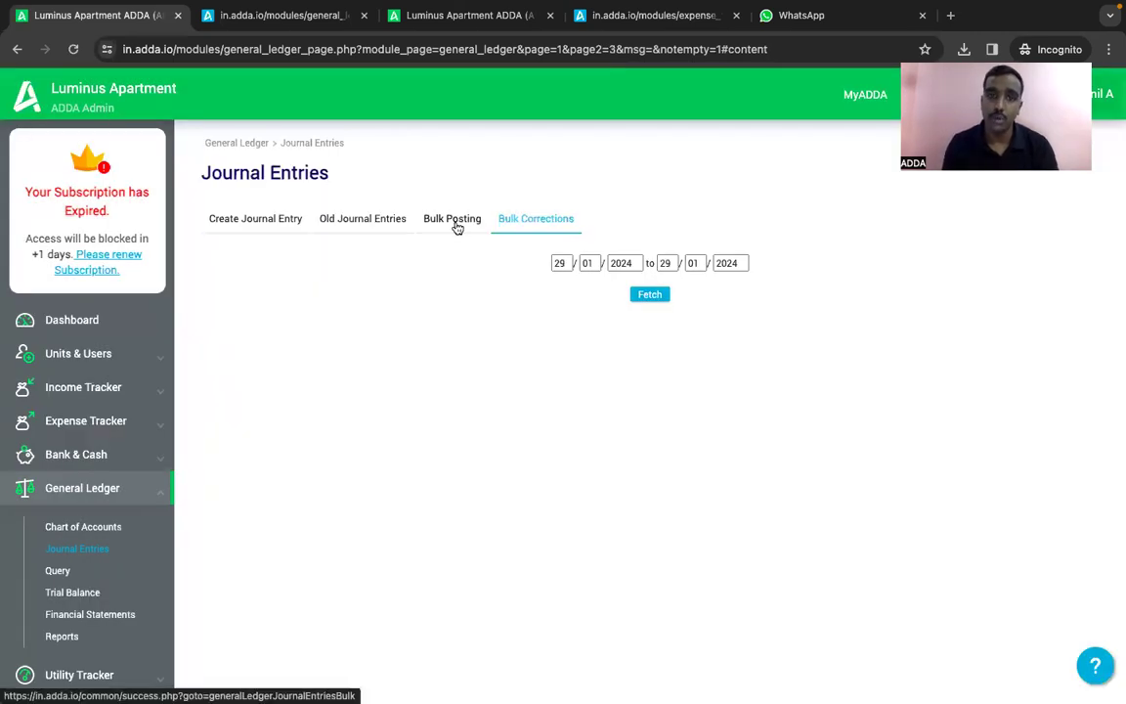
left_click(455, 221)
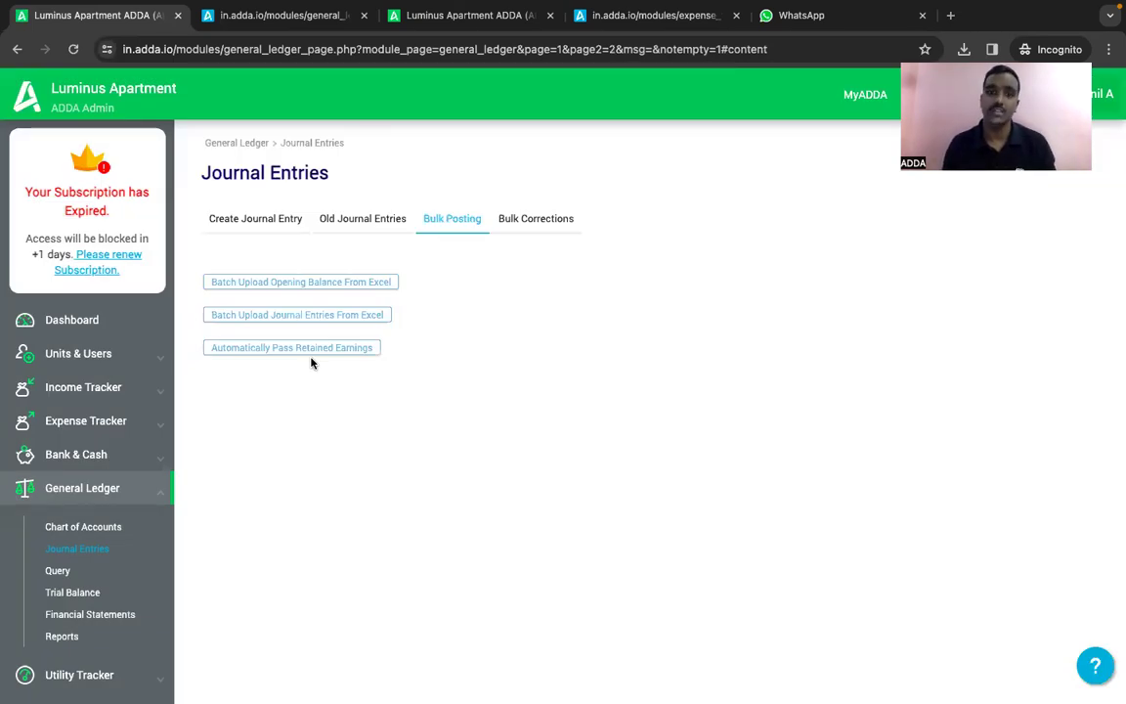
left_click(513, 221)
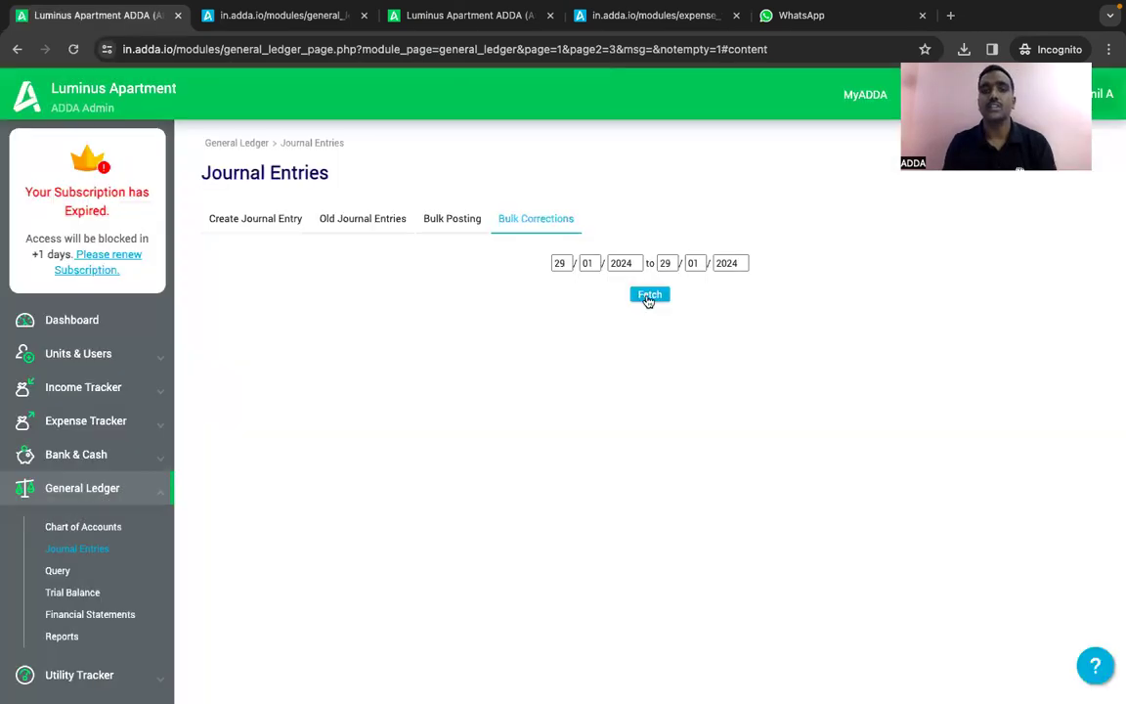
left_click(646, 296)
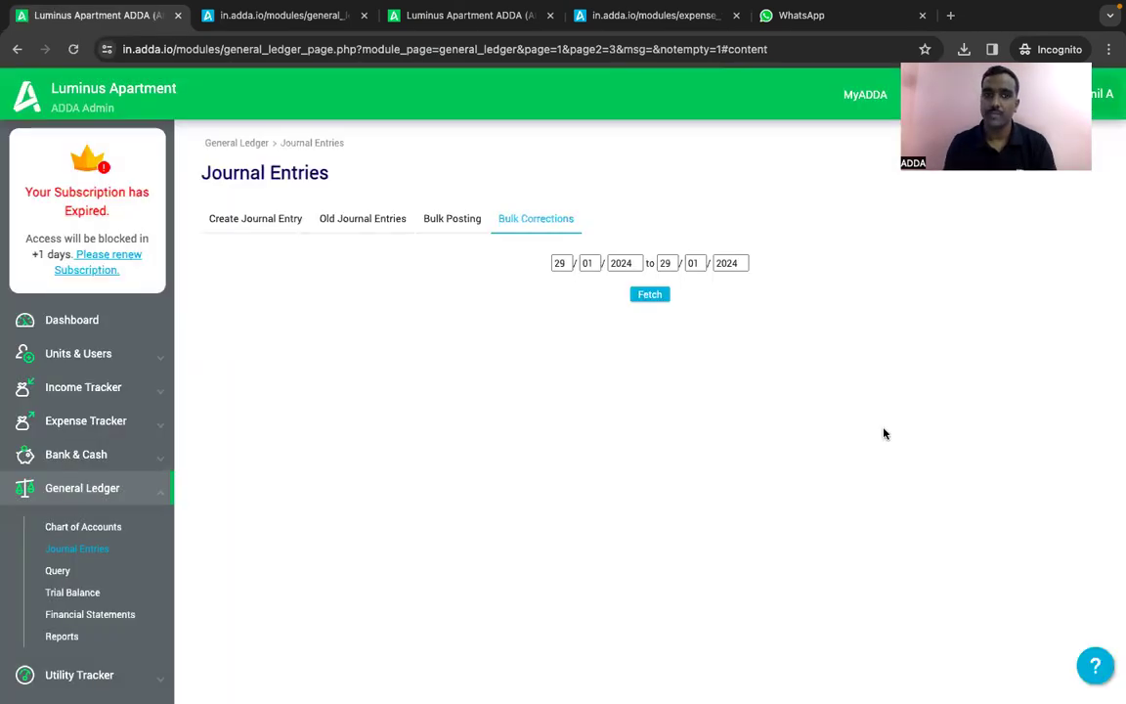
- Fetch the journal entries from 29/01/2022 to 29/01/2024 for bulk correction and select all that can be deleted
left_click(638, 263)
left_click(635, 263)
left_click(630, 321)
left_click(650, 295)
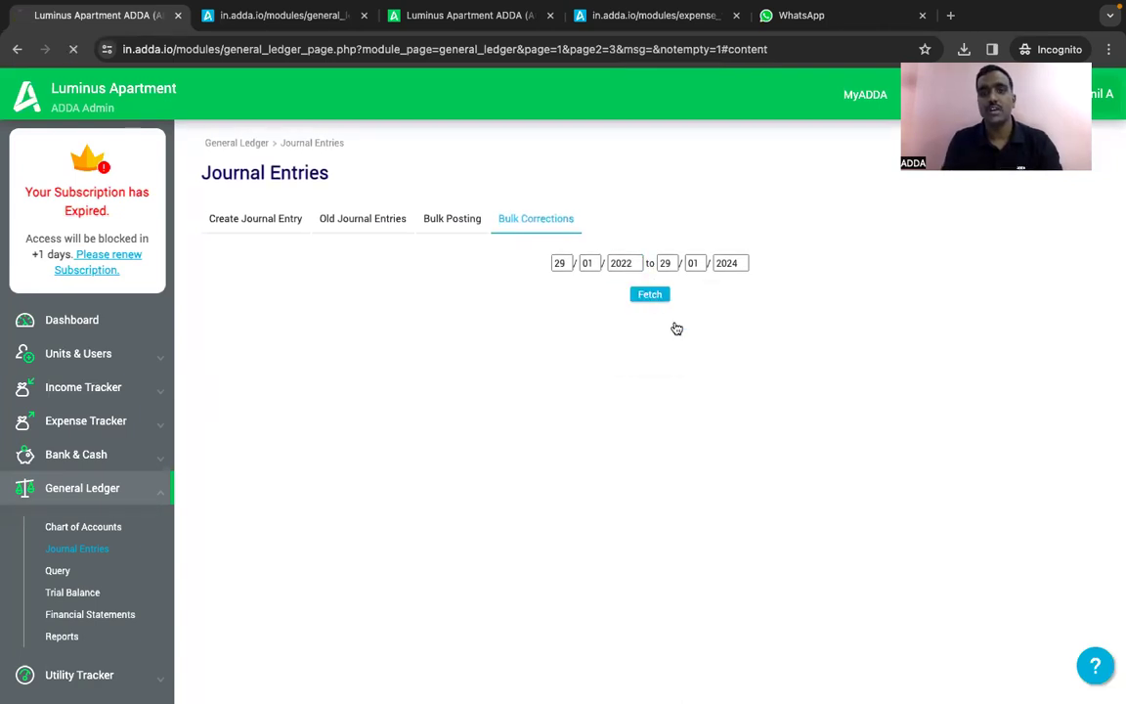
scroll(792, 473, "down", 10)
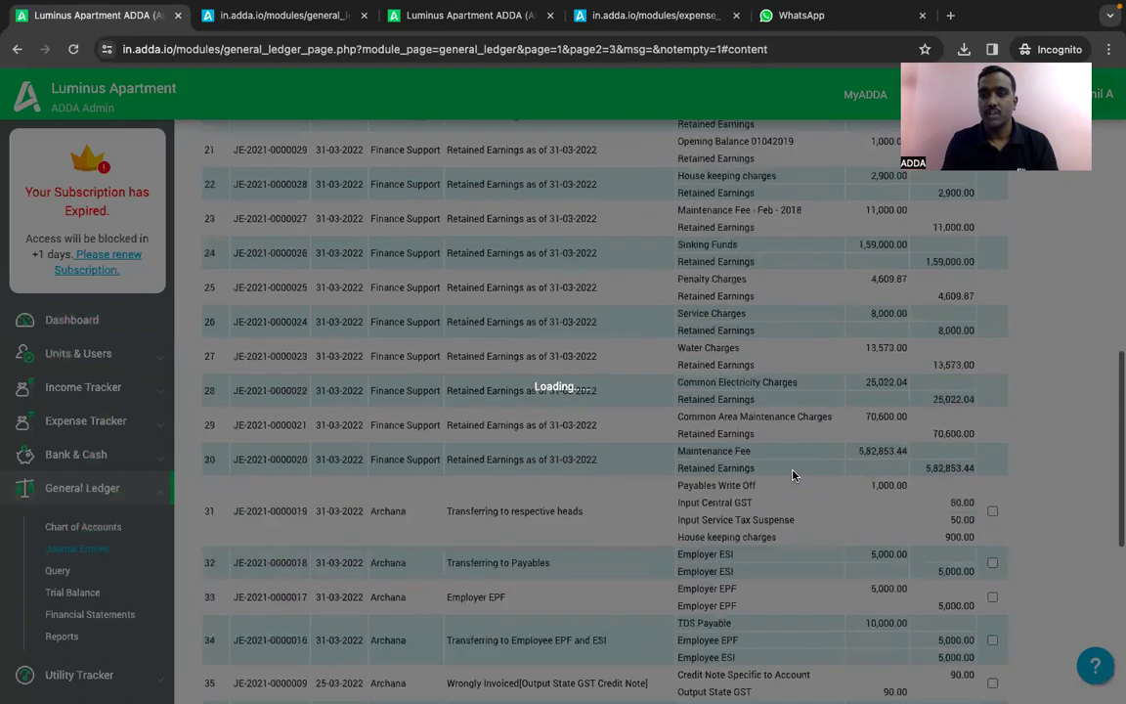
scroll(792, 473, "down", 5)
scroll(791, 473, "up", 5)
scroll(792, 473, "down", 5)
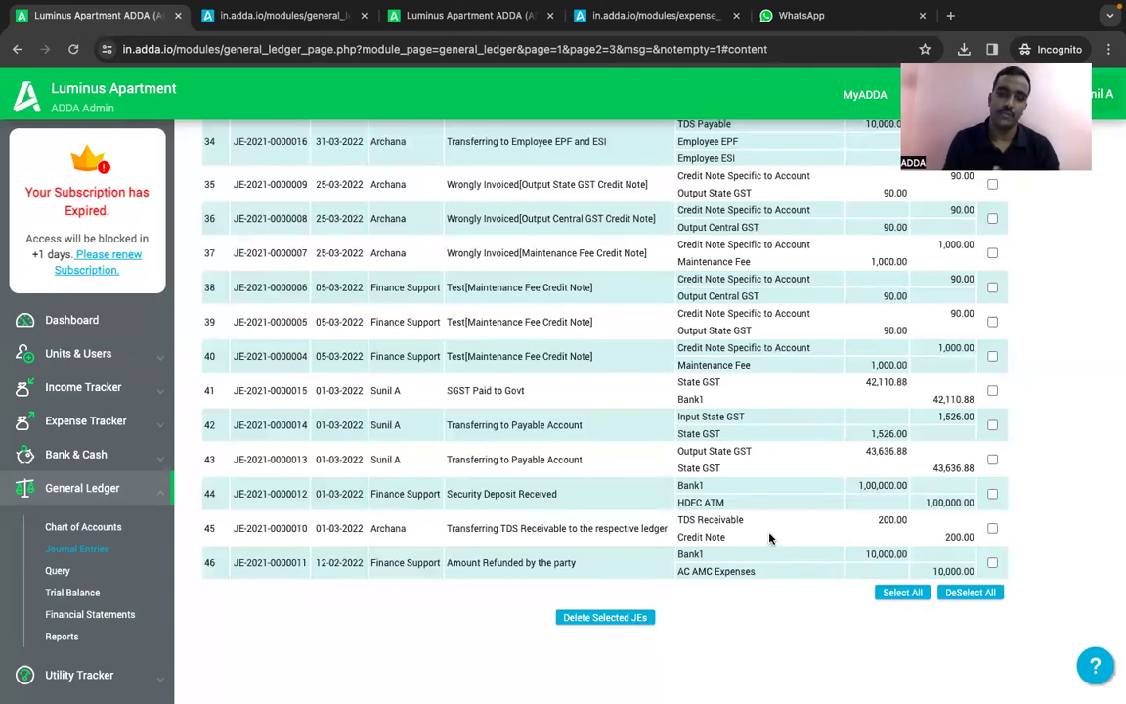
scroll(729, 469, "up", 13)
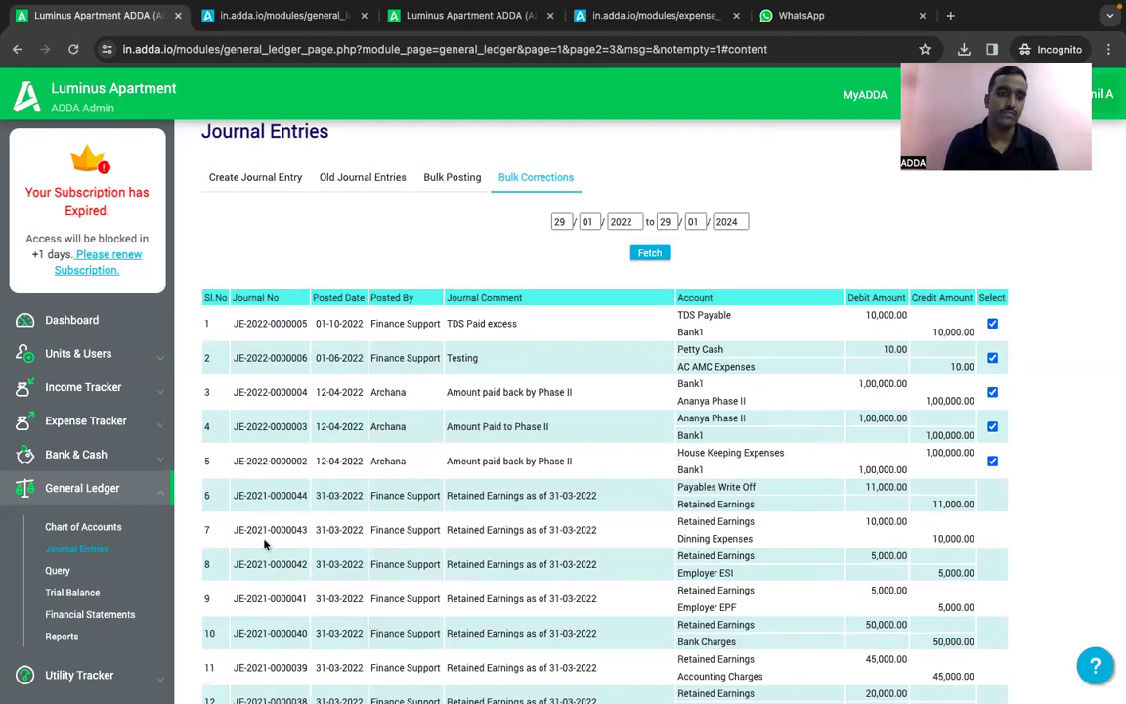
- Start a General Ledger query by account group and select the Receivables - Members account under Assets
left_click(56, 570)
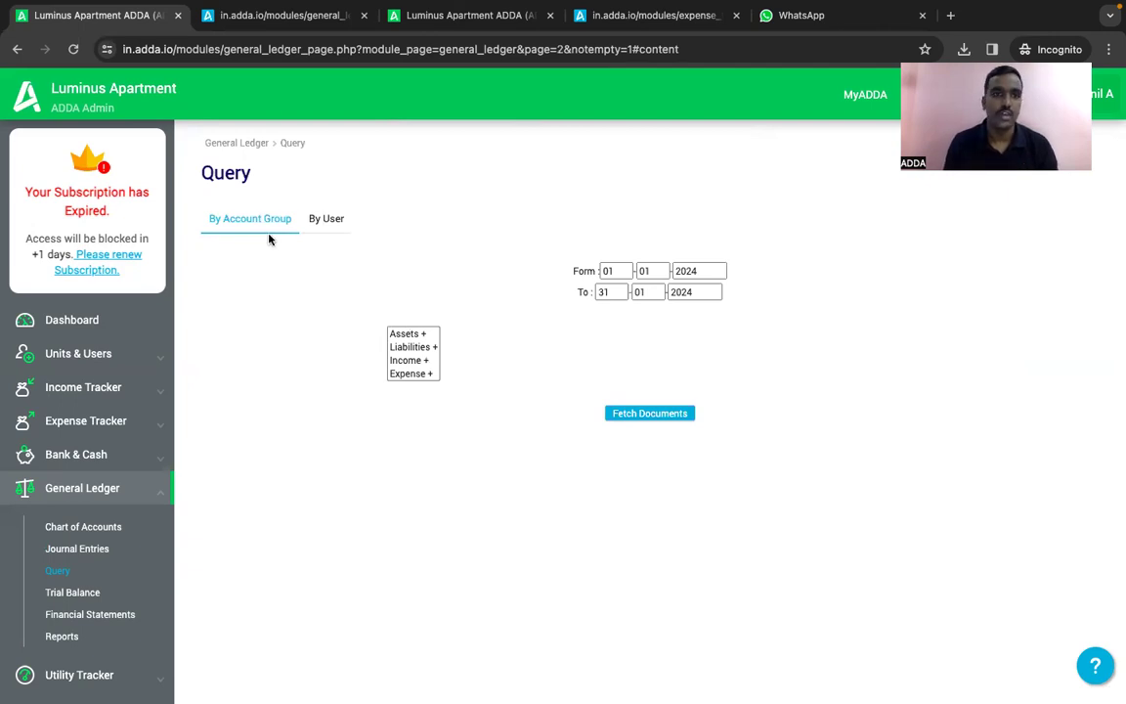
left_click(414, 338)
scroll(671, 403, "down", 10)
scroll(670, 402, "up", 10)
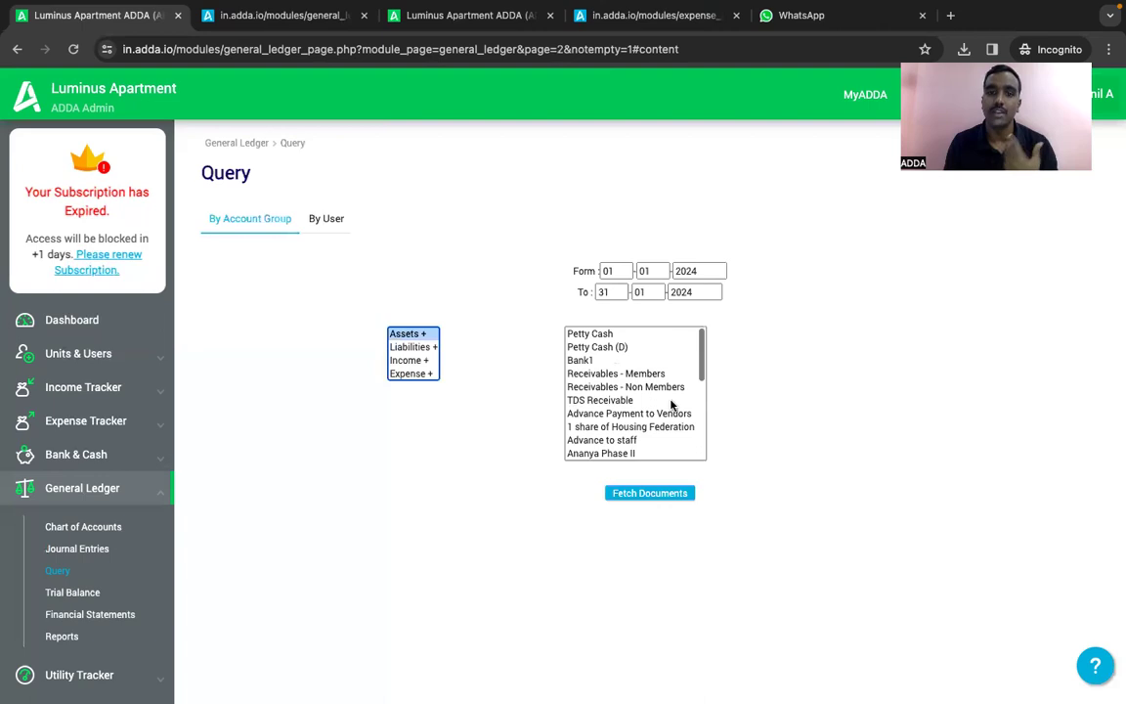
left_click(600, 334)
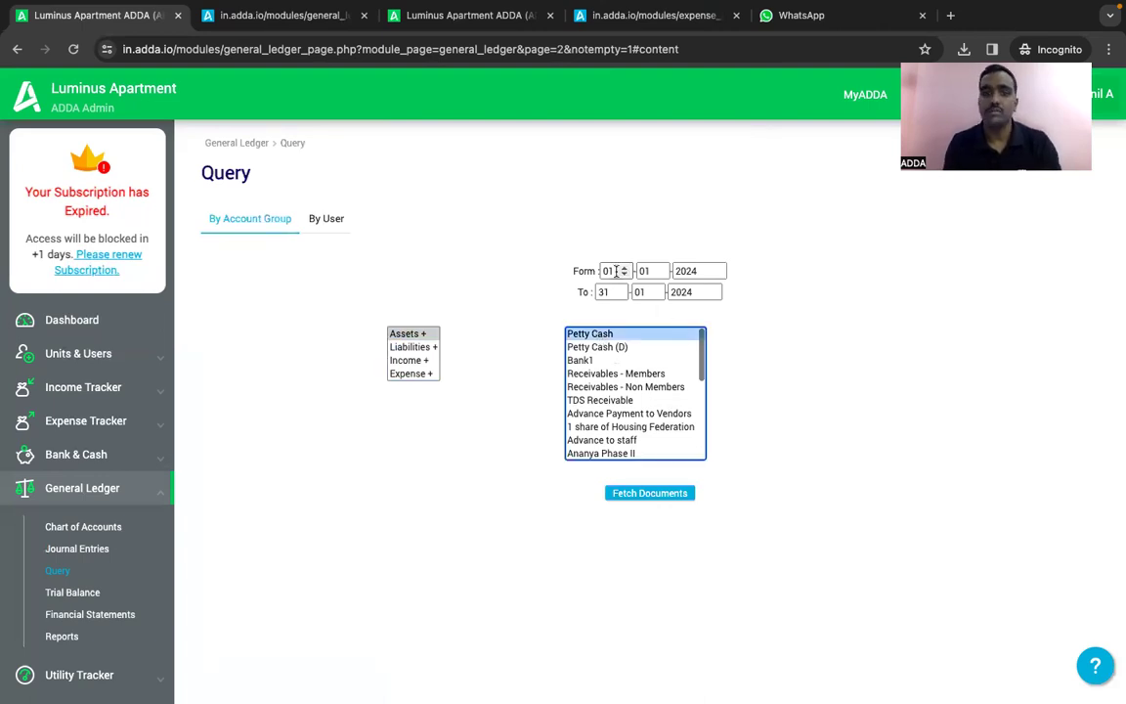
left_click(620, 375)
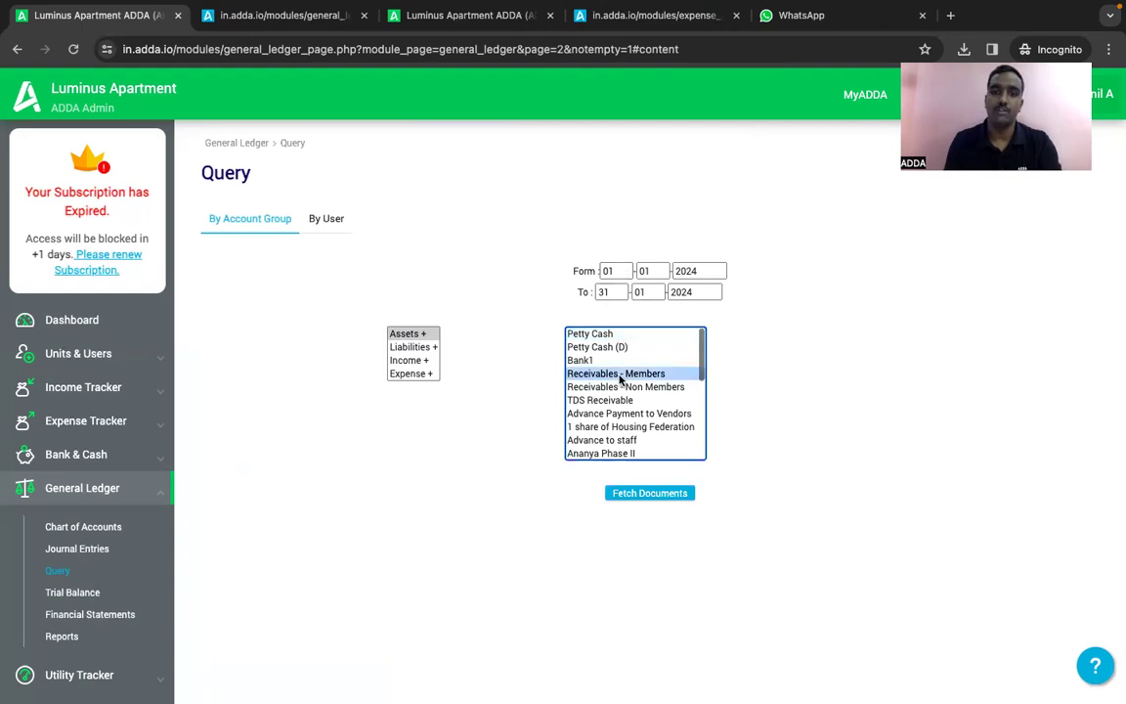
- Set the query's start date to 01-04-2022 and fetch the Receivables - Members documents
double_click(647, 271)
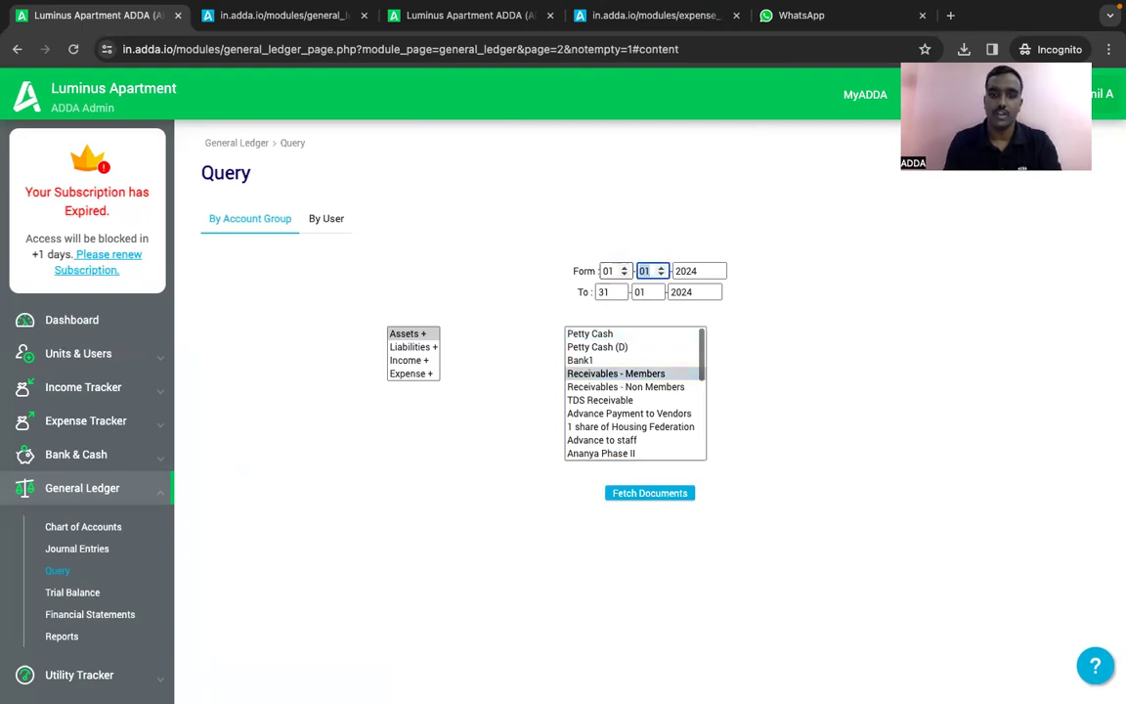
type("04")
key("Tab")
type("2022")
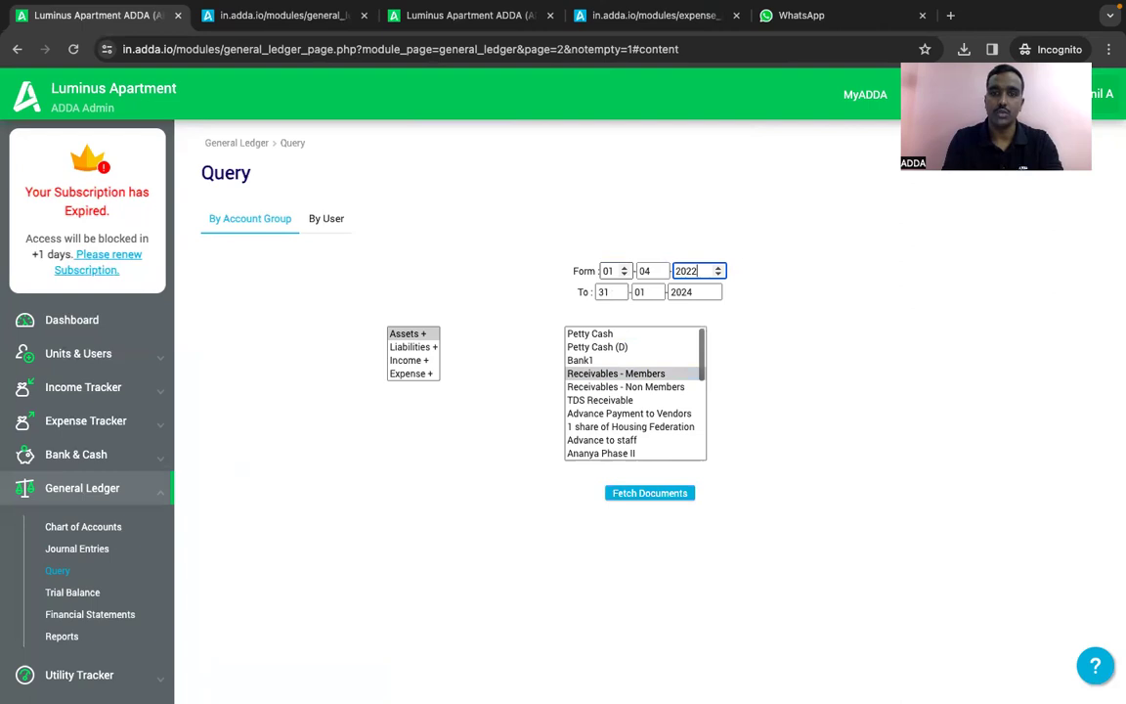
left_click(647, 494)
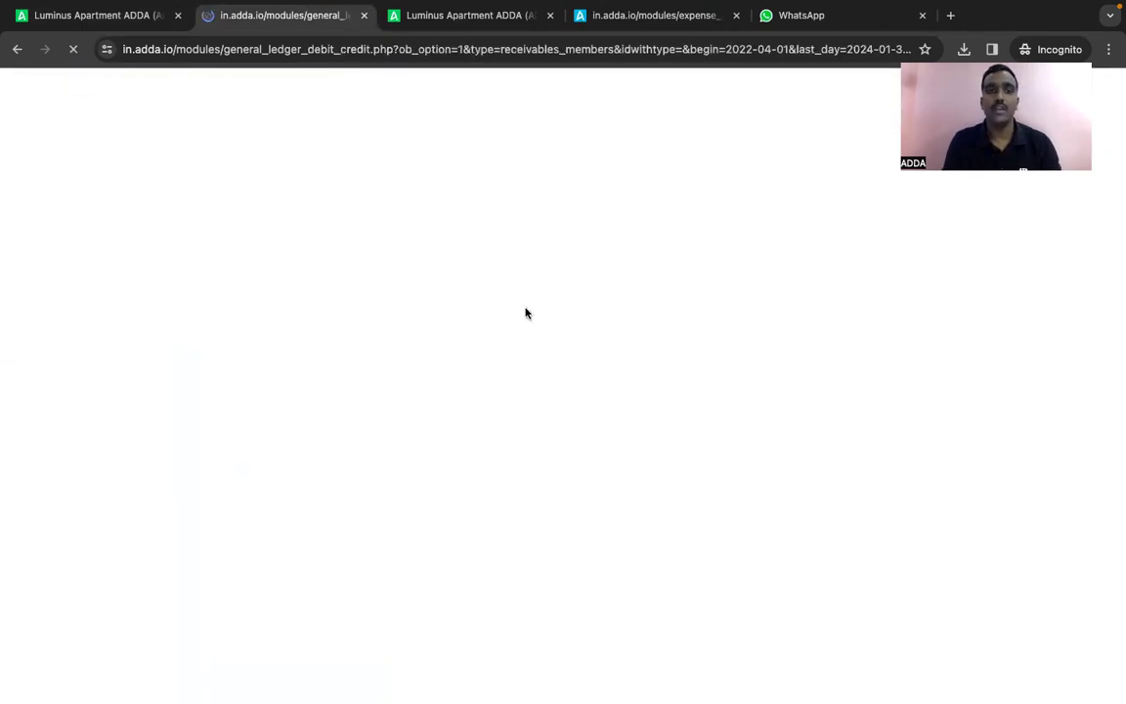
- Examine the Receivables - Members transaction report, including its journal numbers, accounts, sub ledgers, comments, debit and credit columns
scroll(570, 439, "down", 4)
scroll(569, 439, "up", 5)
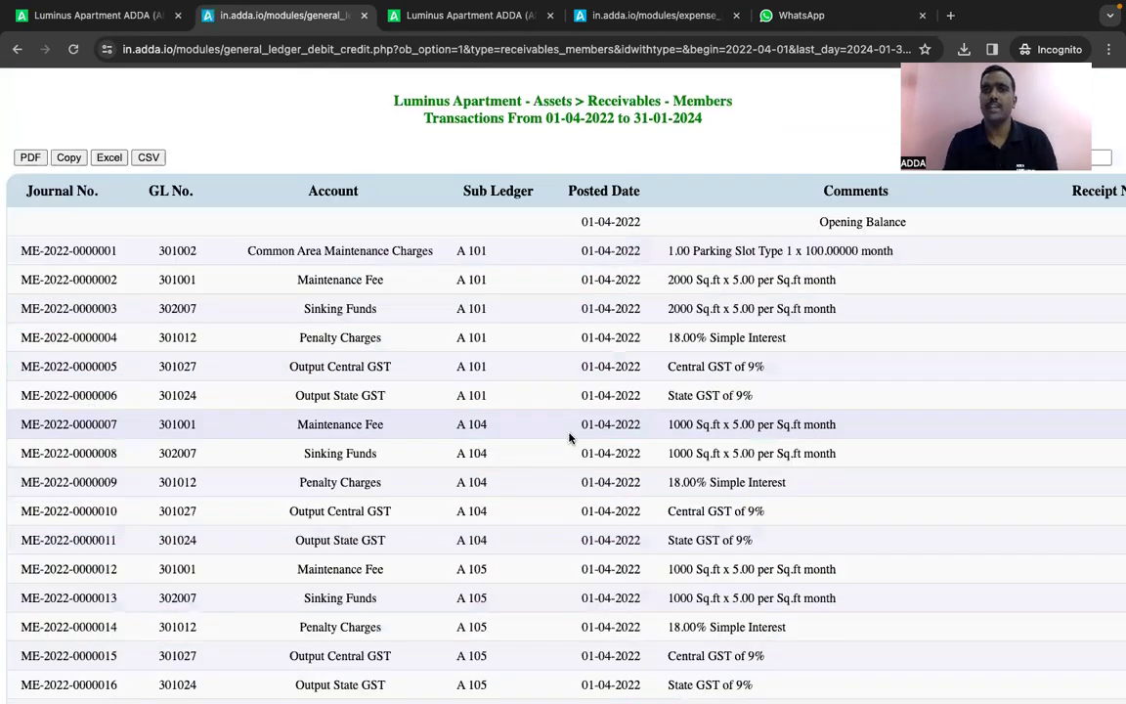
scroll(570, 439, "right", 2)
scroll(570, 439, "left", 1)
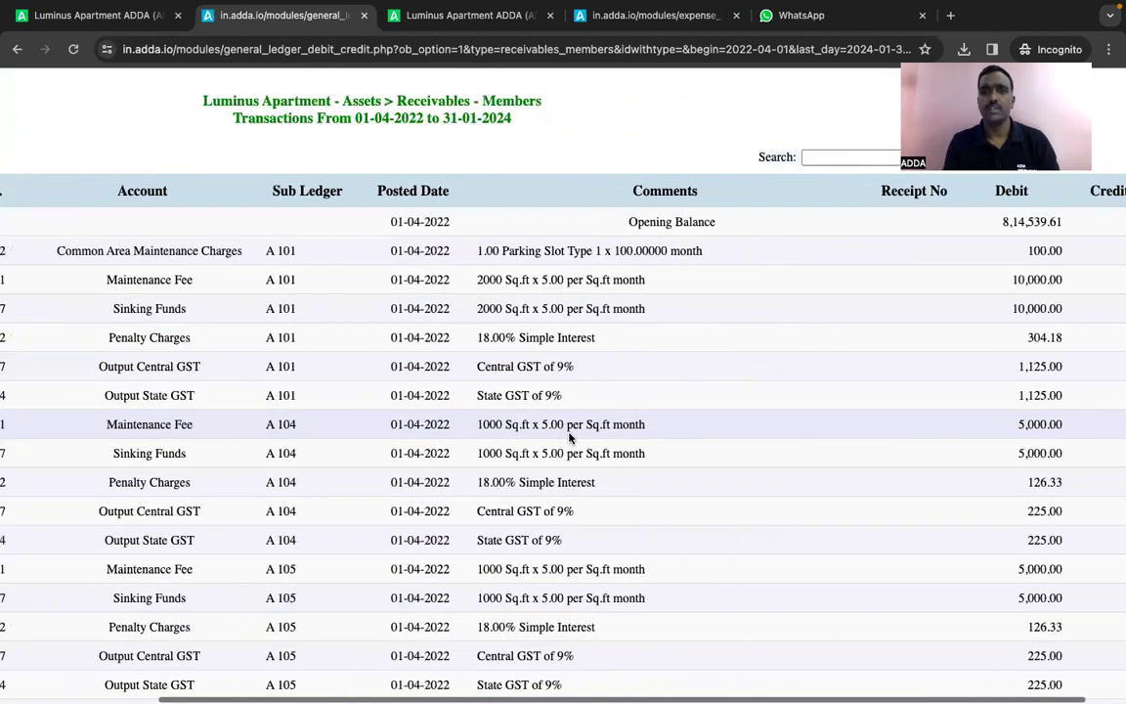
scroll(337, 192, "left", 1)
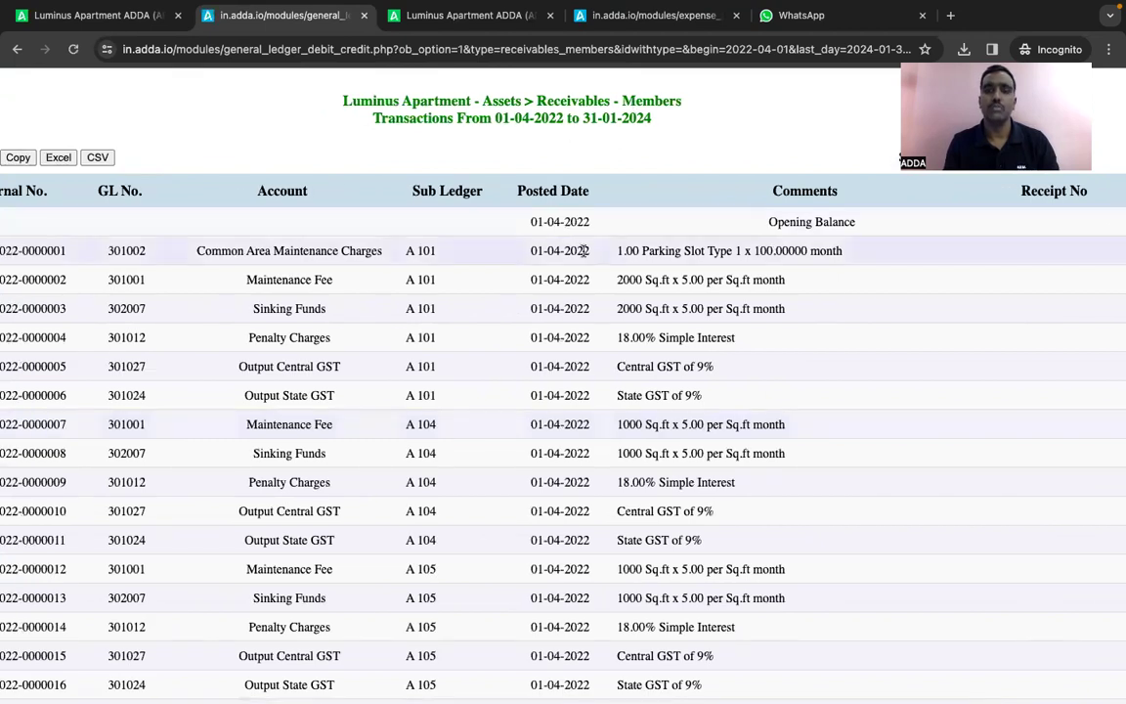
scroll(583, 251, "right", 2)
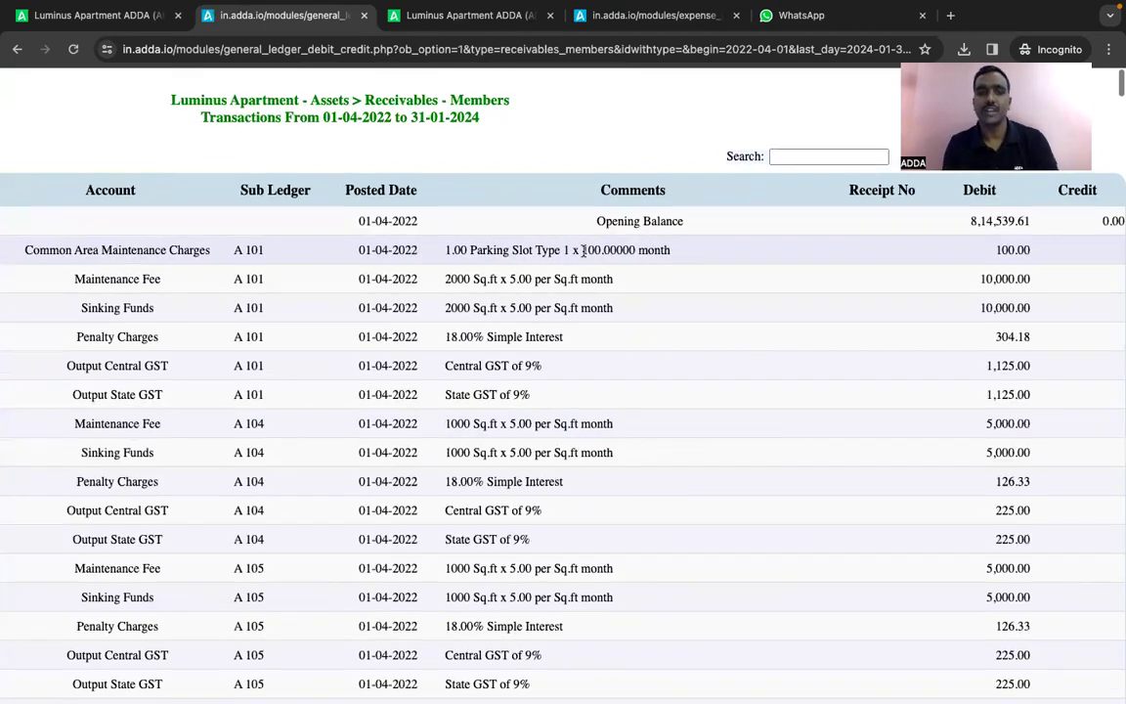
scroll(584, 252, "down", 1)
scroll(584, 251, "up", 3)
scroll(583, 251, "left", 3)
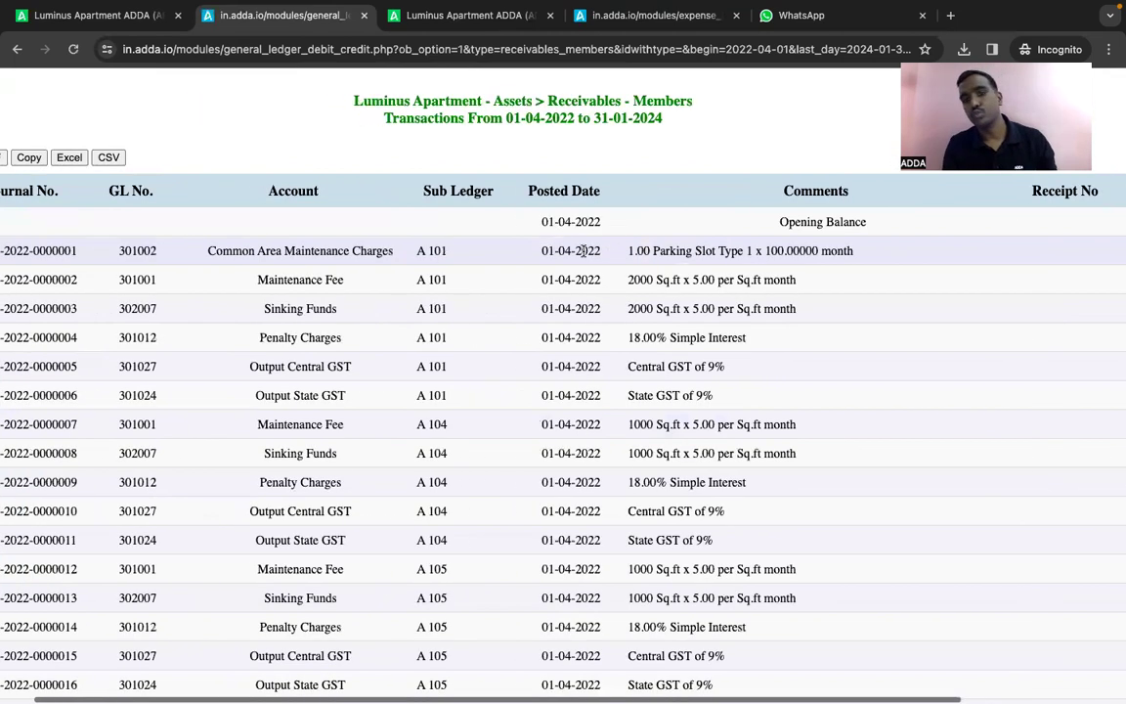
scroll(584, 251, "down", 3)
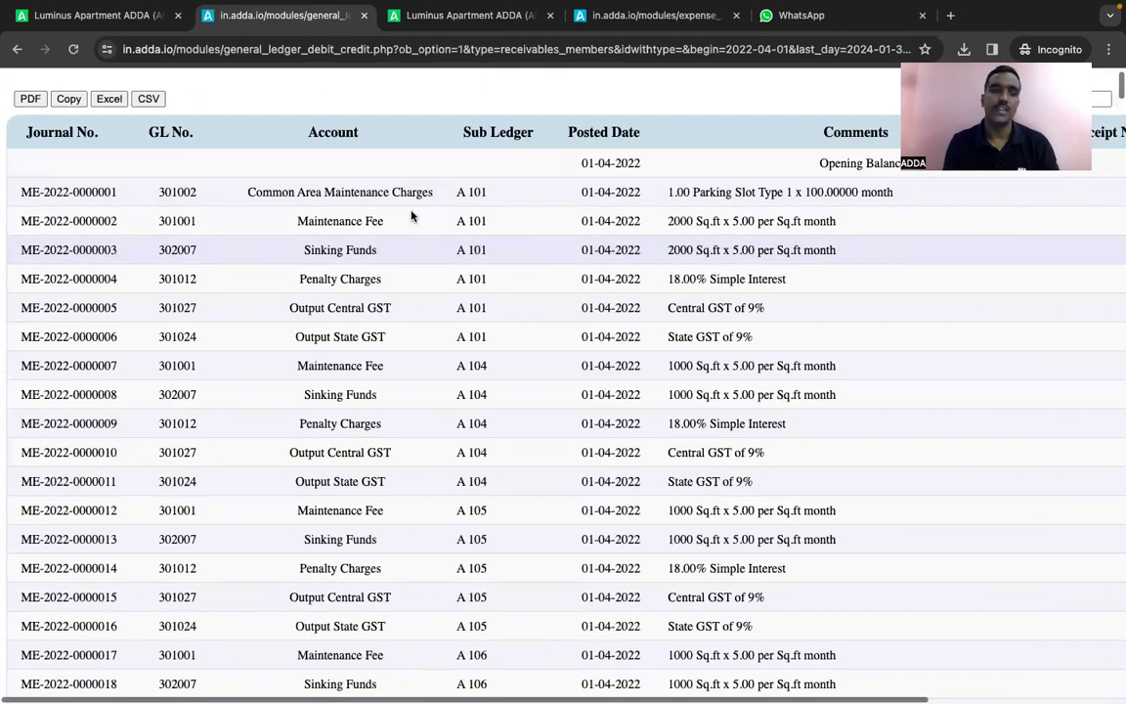
scroll(91, 147, "up", 1)
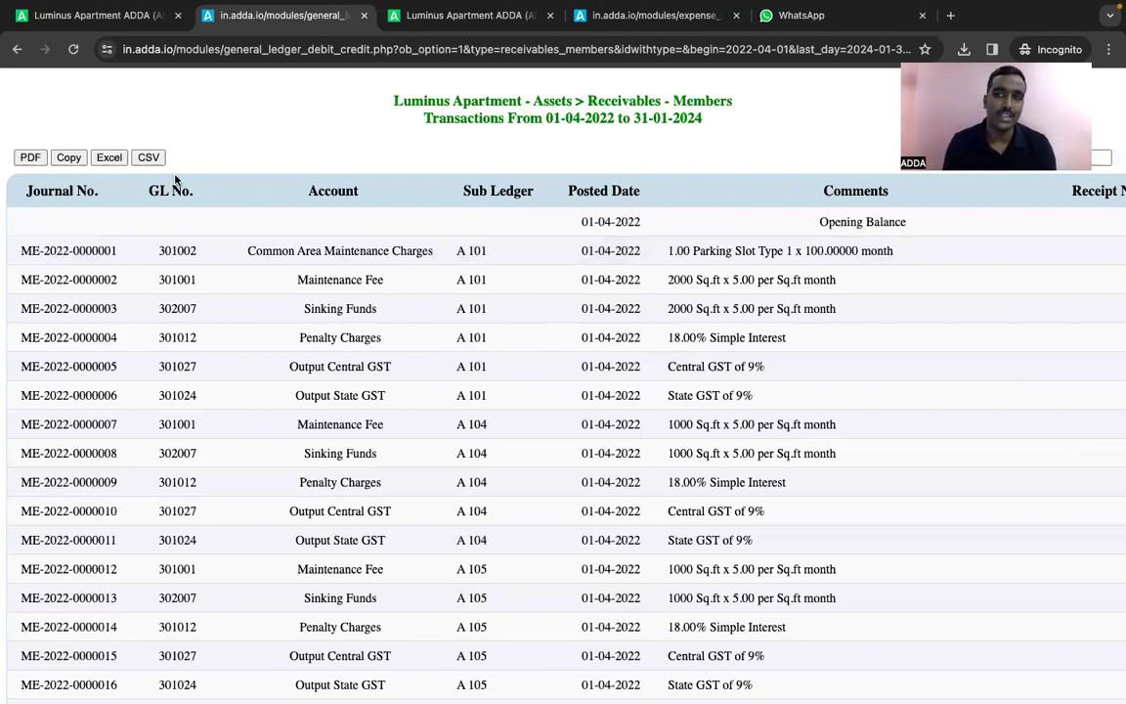
scroll(408, 289, "down", 10)
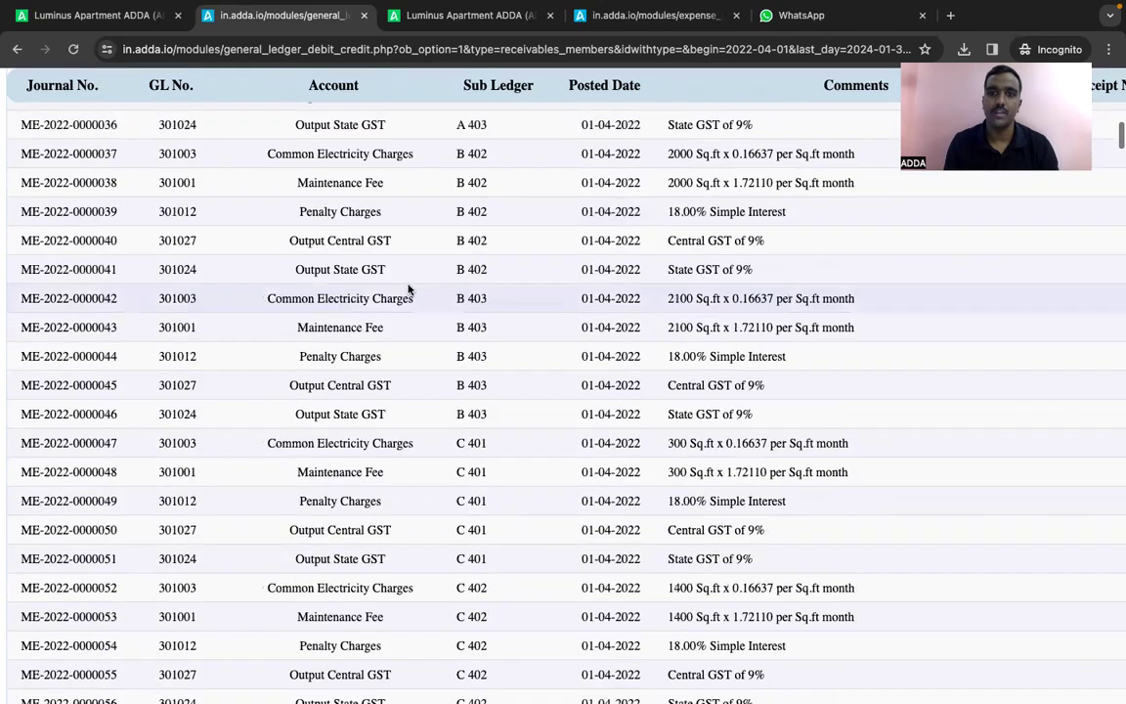
scroll(409, 289, "right", 3)
- Return to the account group query and browse the accounts under Liabilities, Income and Income - Members
left_click(92, 15)
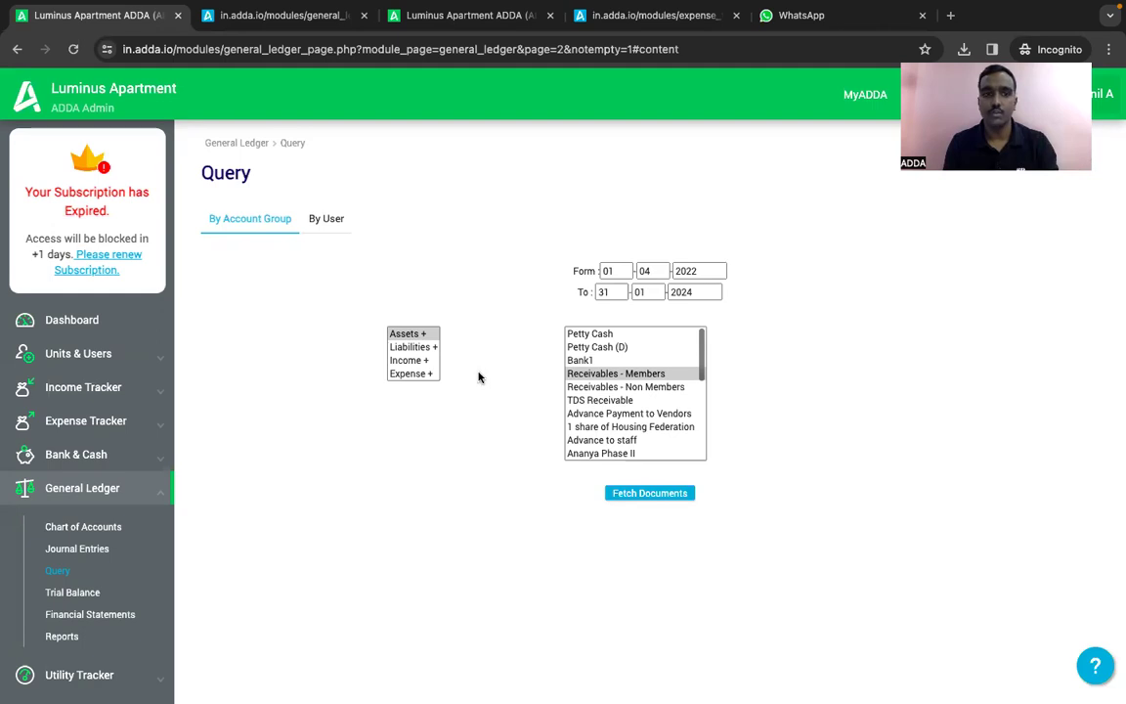
left_click(414, 348)
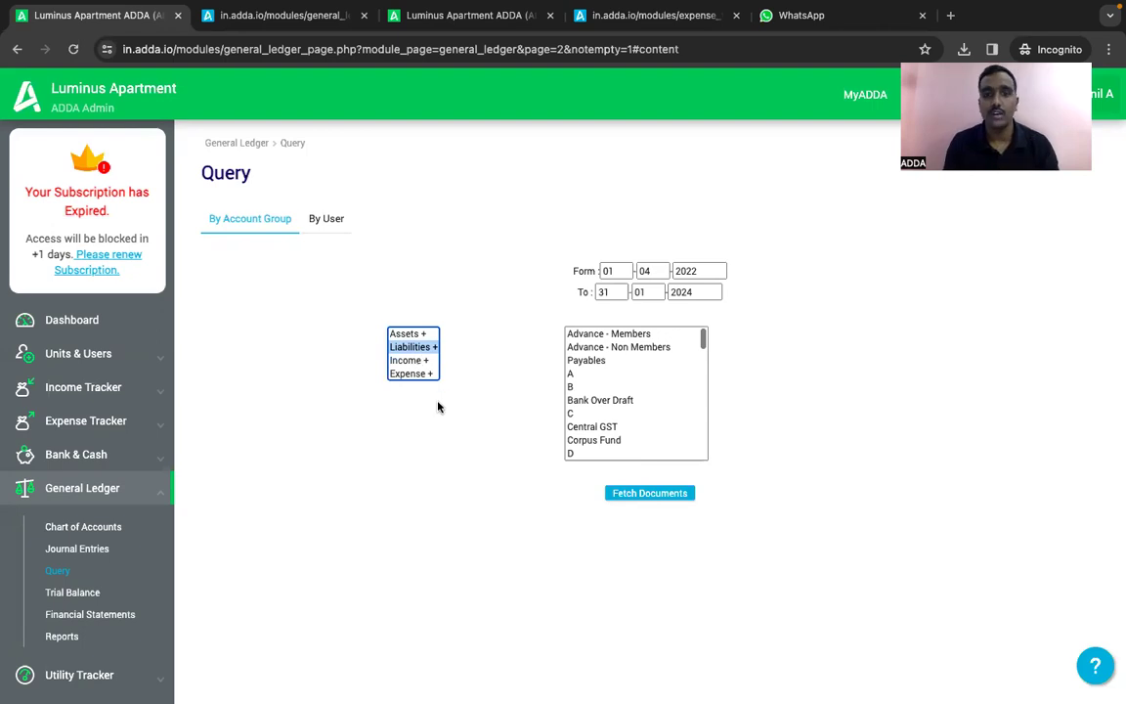
left_click(403, 360)
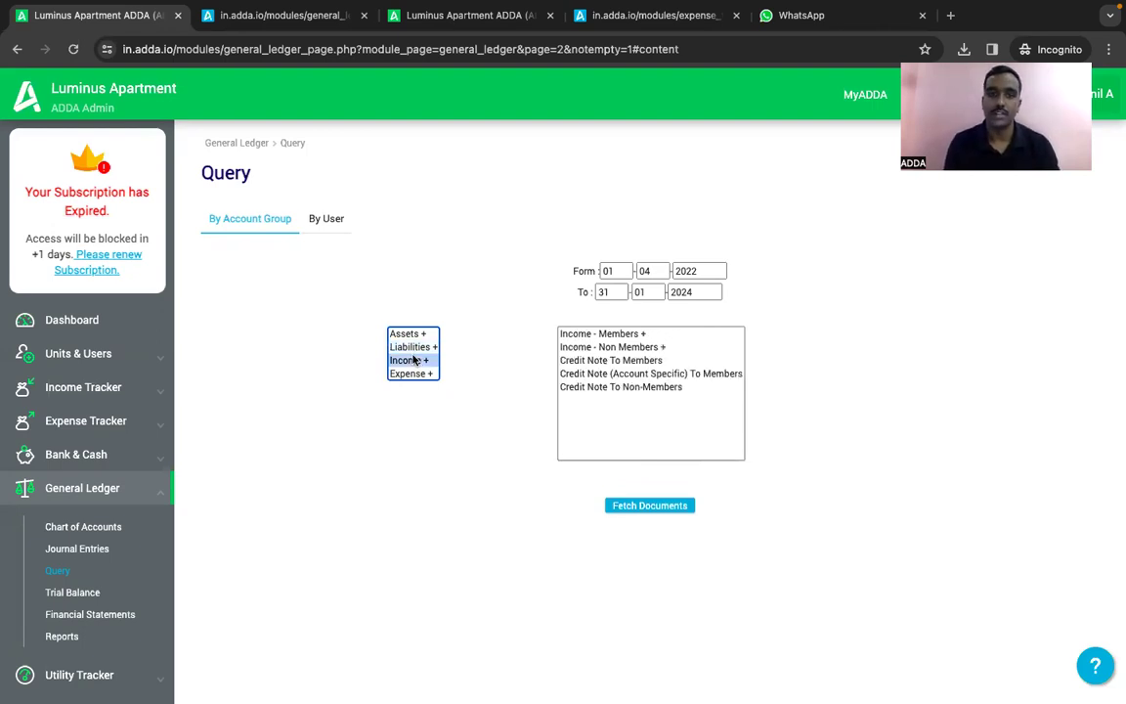
left_click(631, 335)
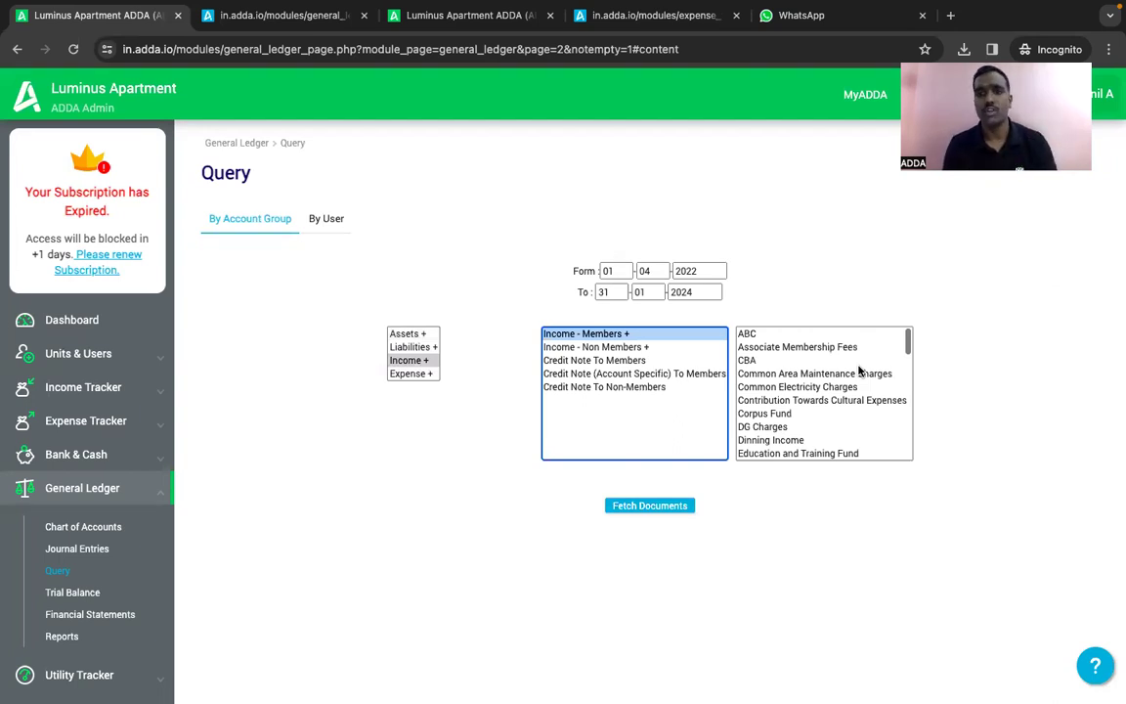
- Review the query-by-user options and try different users in the user filter
left_click(335, 227)
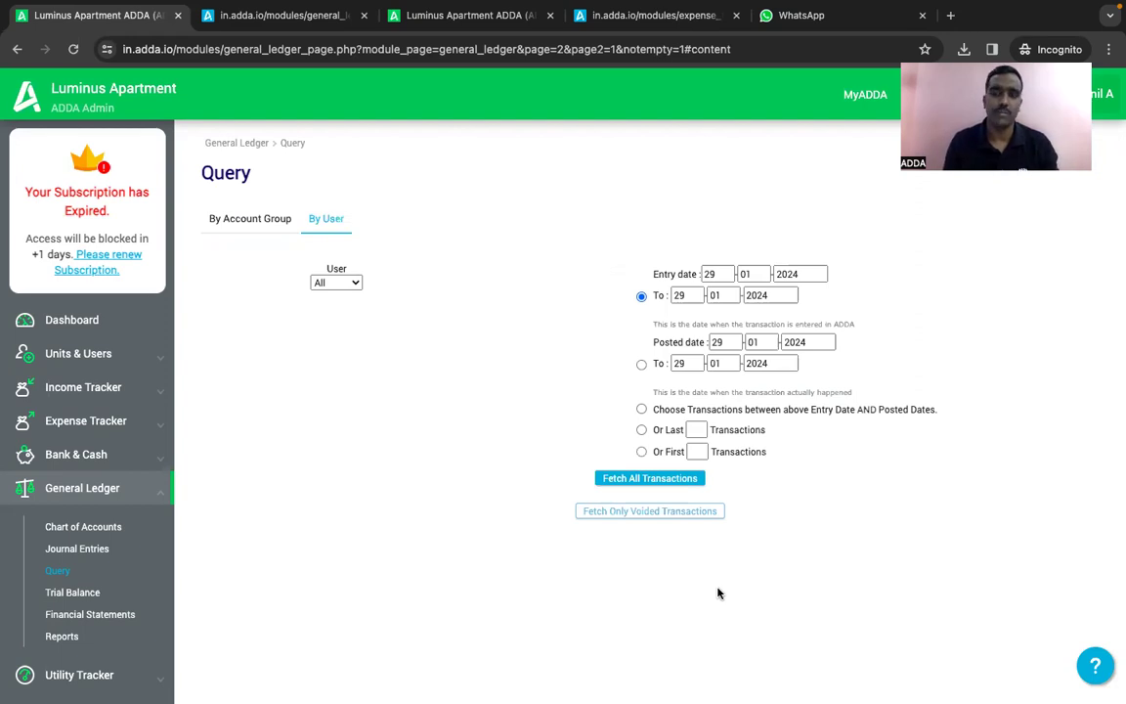
left_click(350, 282)
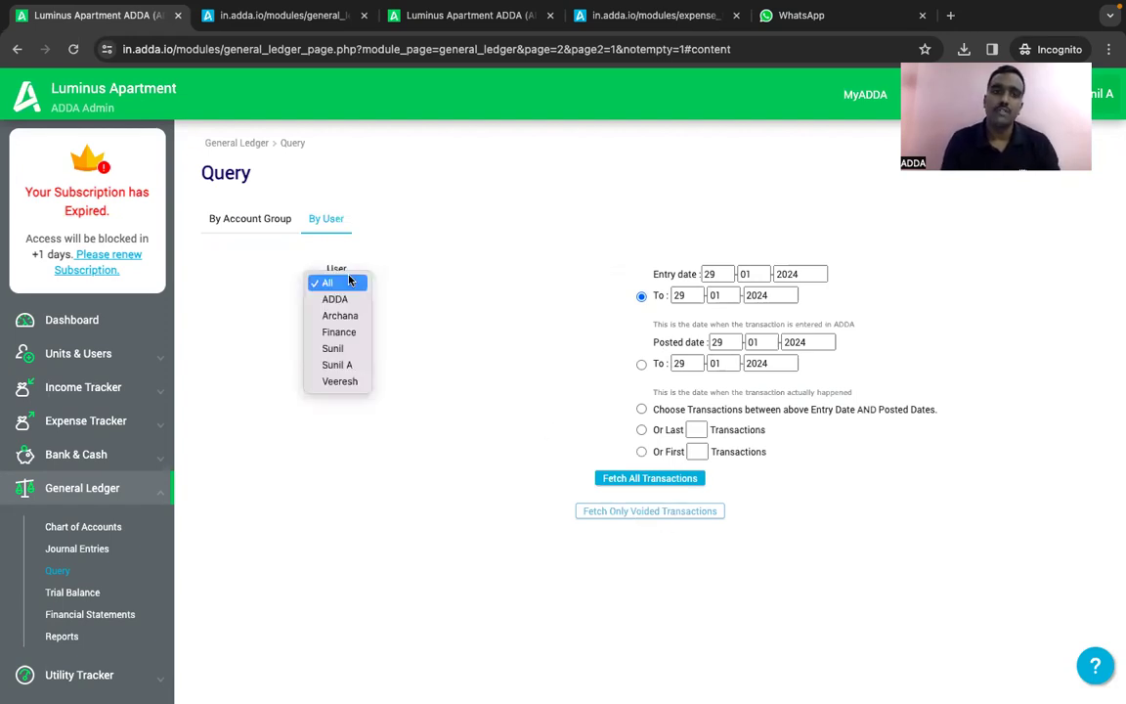
left_click(333, 348)
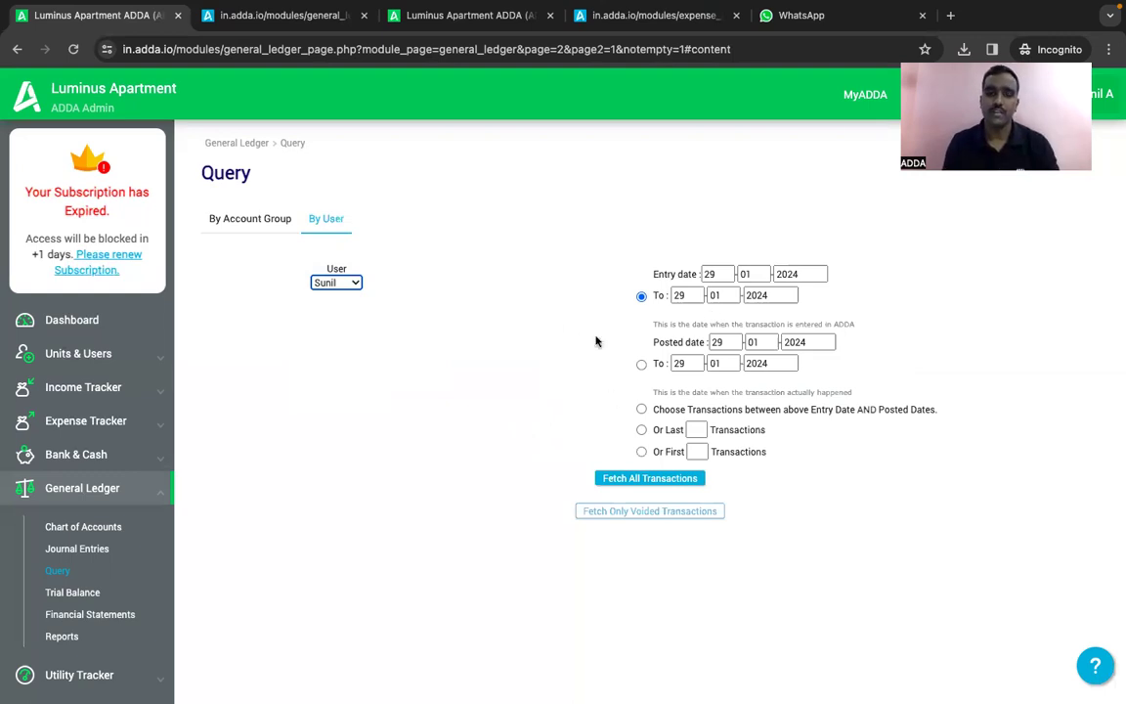
left_click(342, 284)
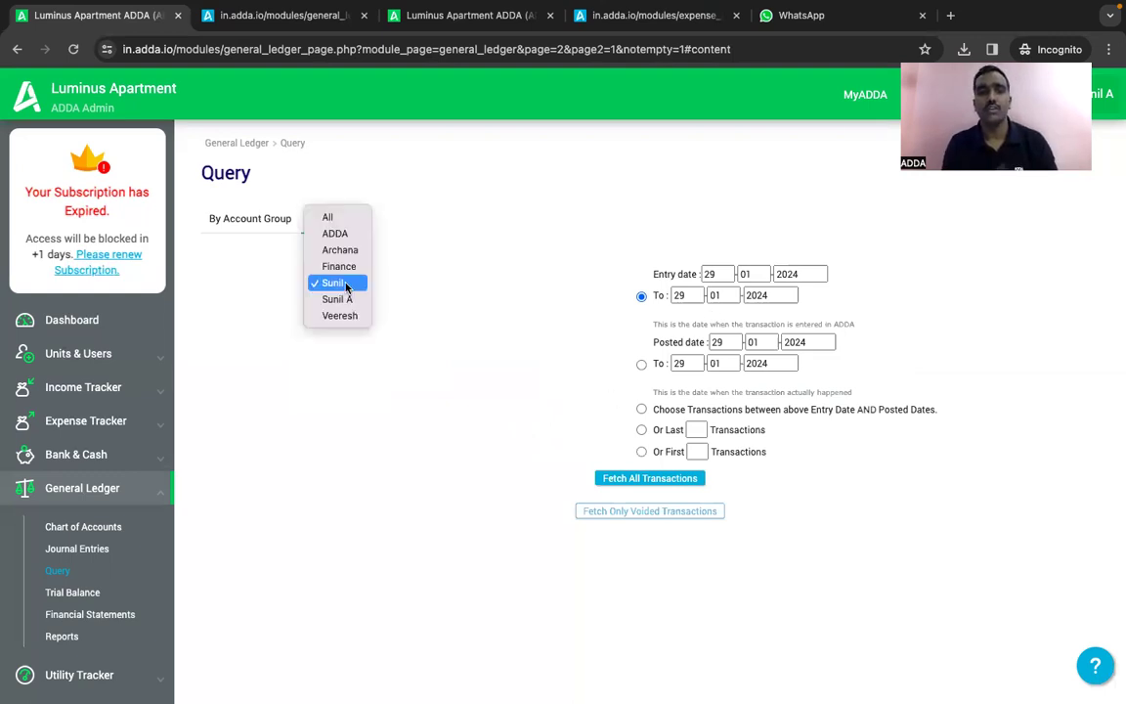
left_click(348, 316)
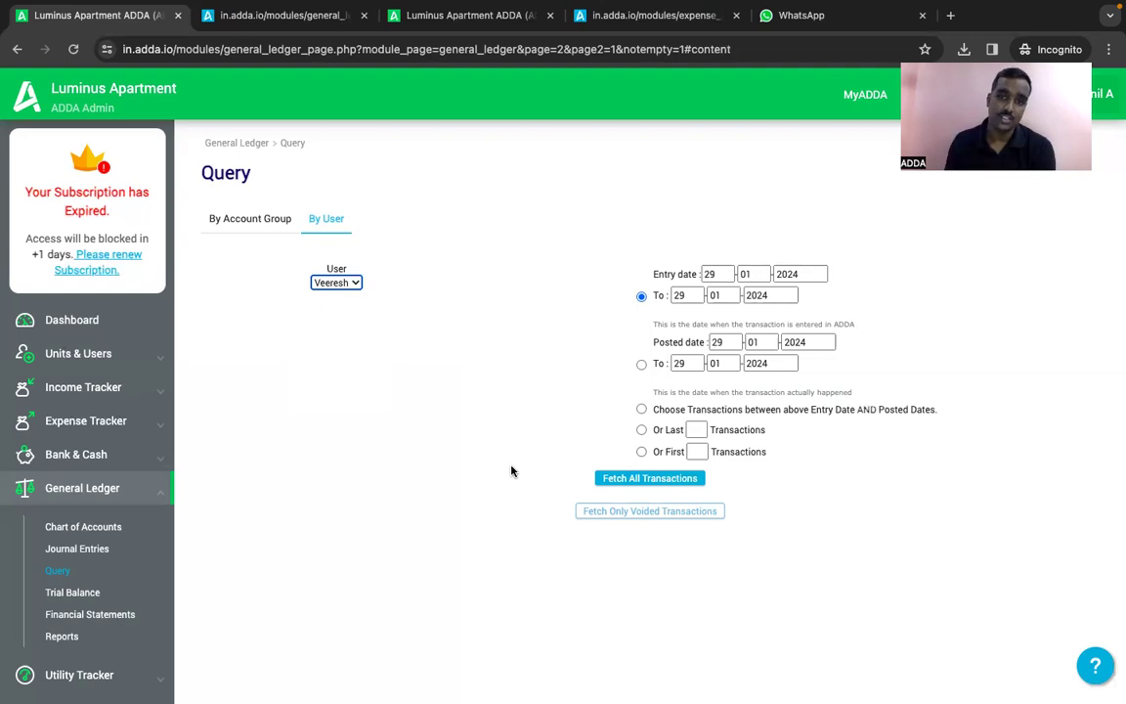
- Generate the Complete Trial Balance for 01-04-2022 to 31-03-2023 and view its Assets section
left_click(72, 592)
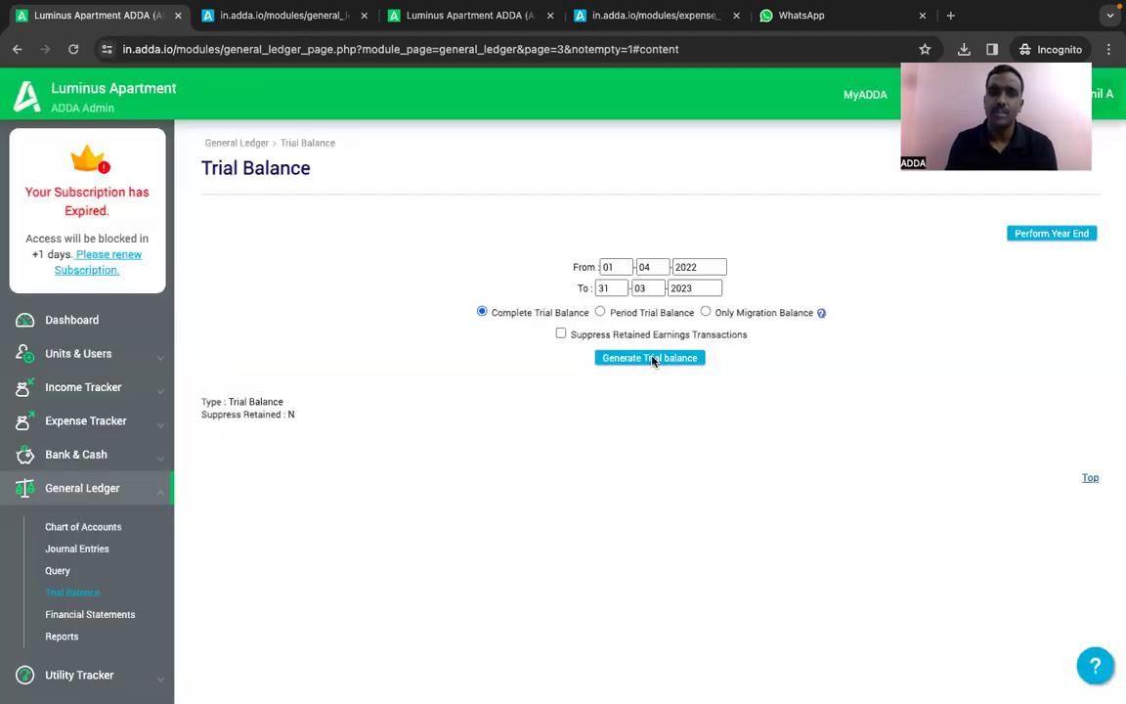
left_click(651, 359)
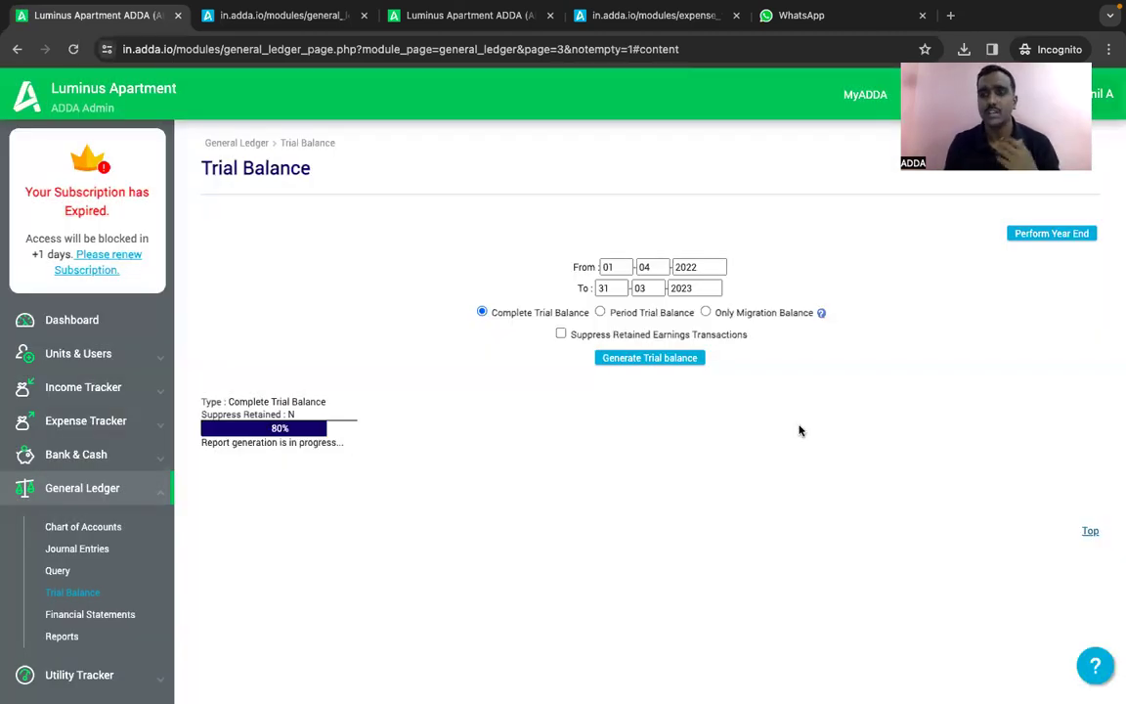
scroll(841, 509, "down", 3)
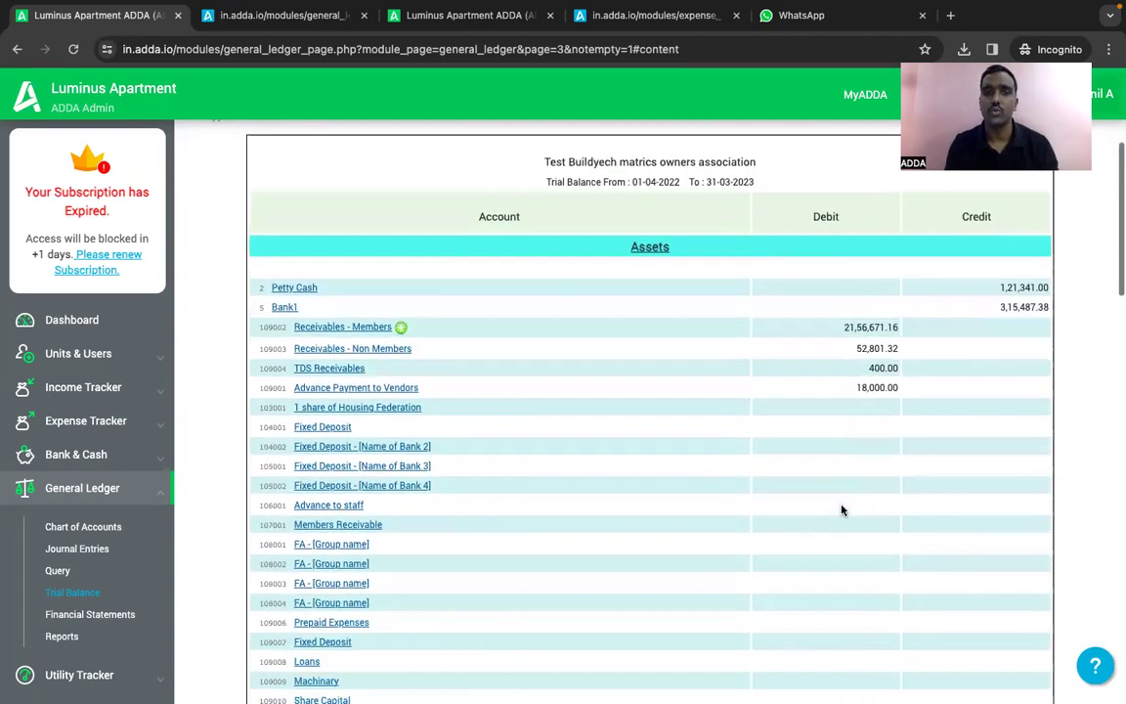
scroll(841, 509, "down", 1)
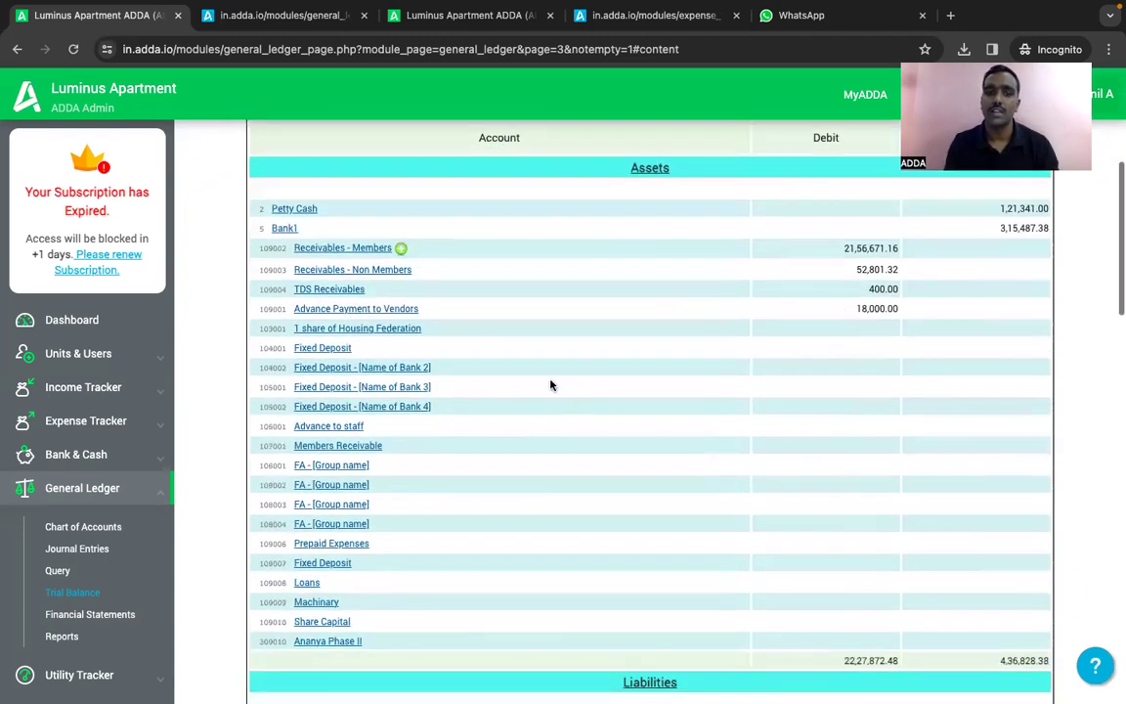
- Expand Receivables - Members in the trial balance and open the Corpus Fund transactions
left_click(402, 251)
scroll(532, 444, "down", 1)
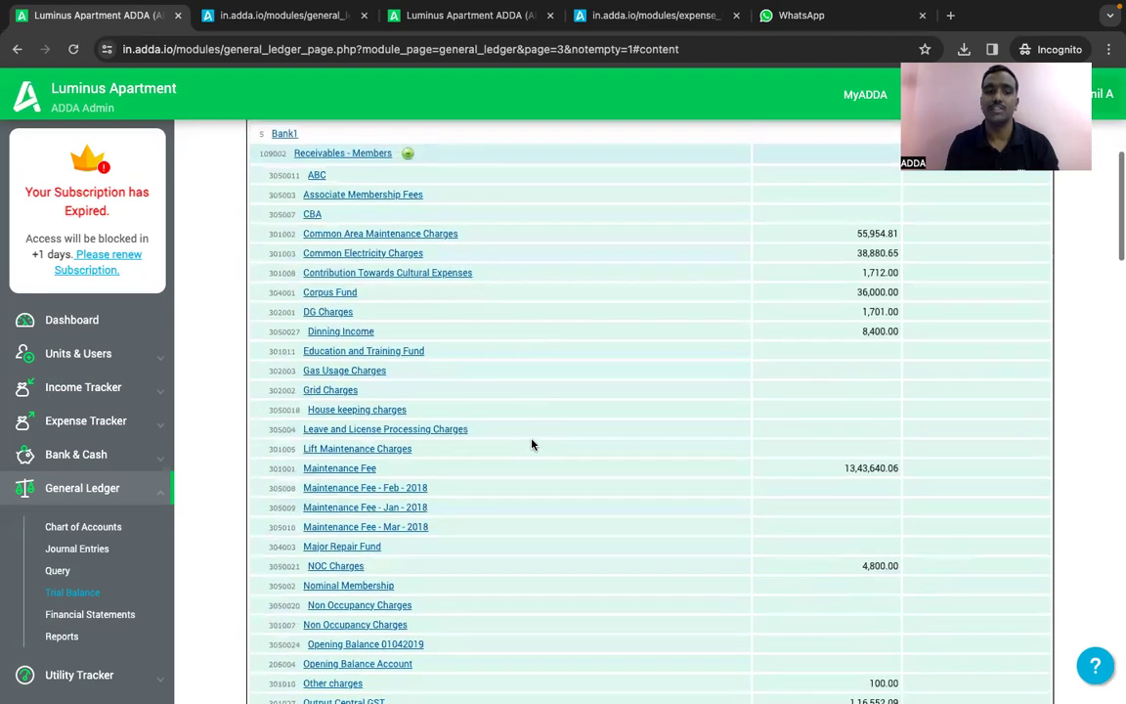
left_click(342, 294)
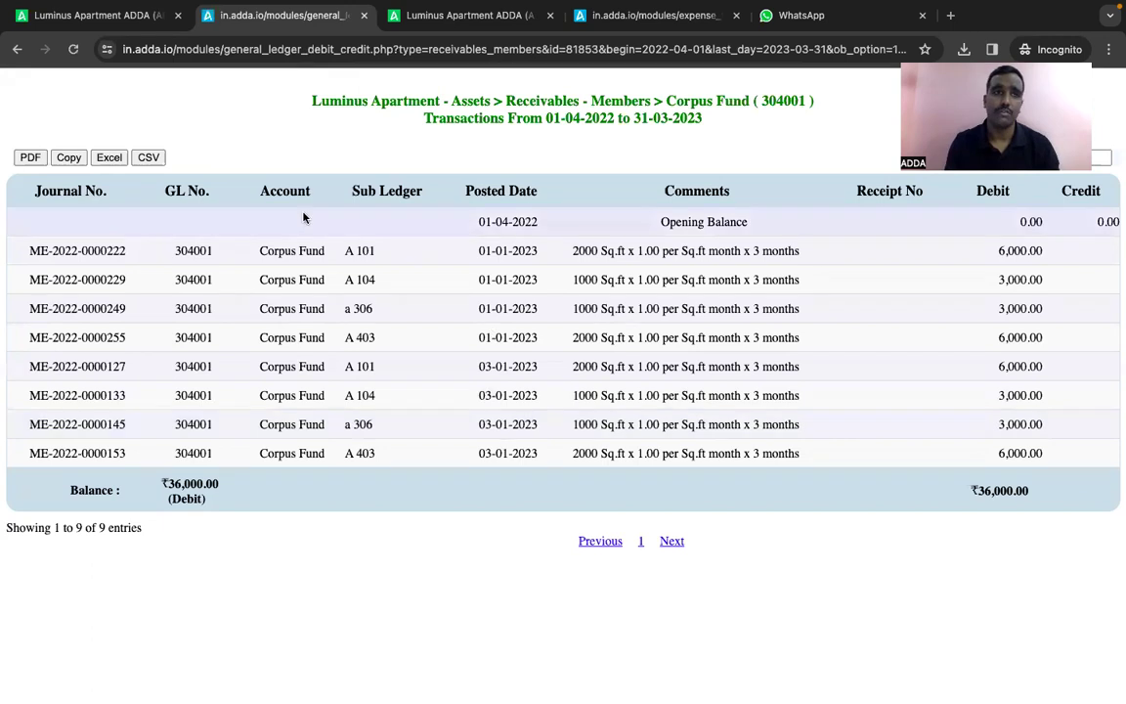
- Return to the trial balance and examine its Liabilities, Income and Expense sections, totals and export options
key("ctrl+shift+Tab")
scroll(567, 388, "down", 15)
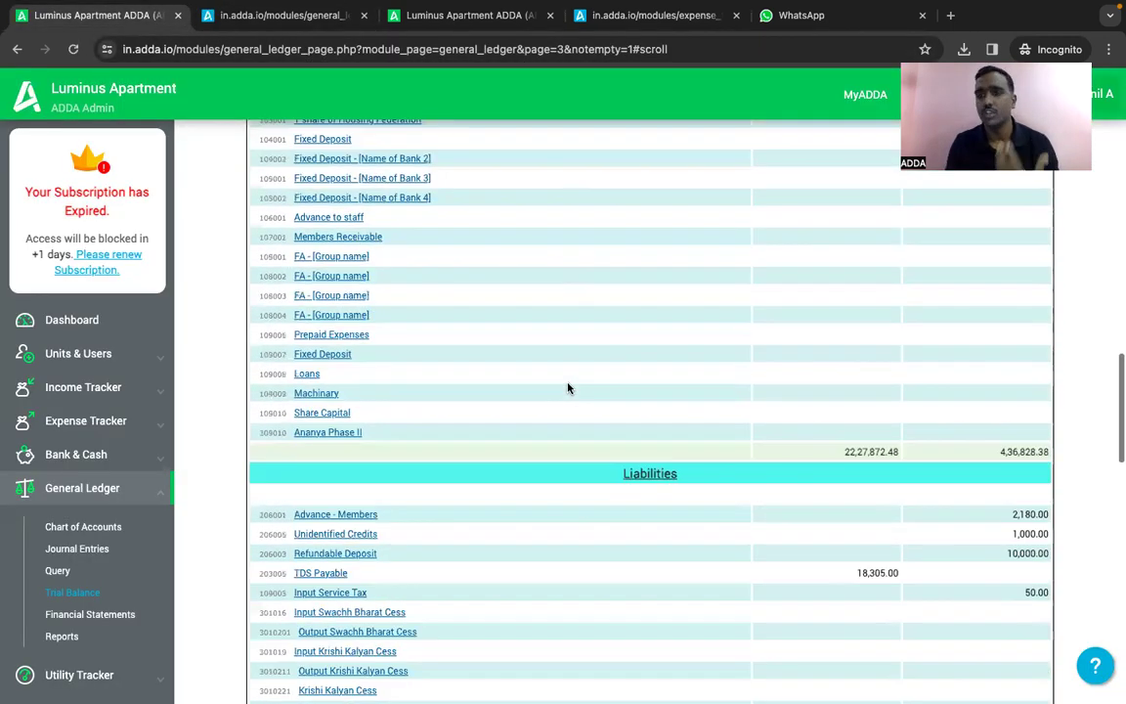
scroll(567, 388, "down", 2)
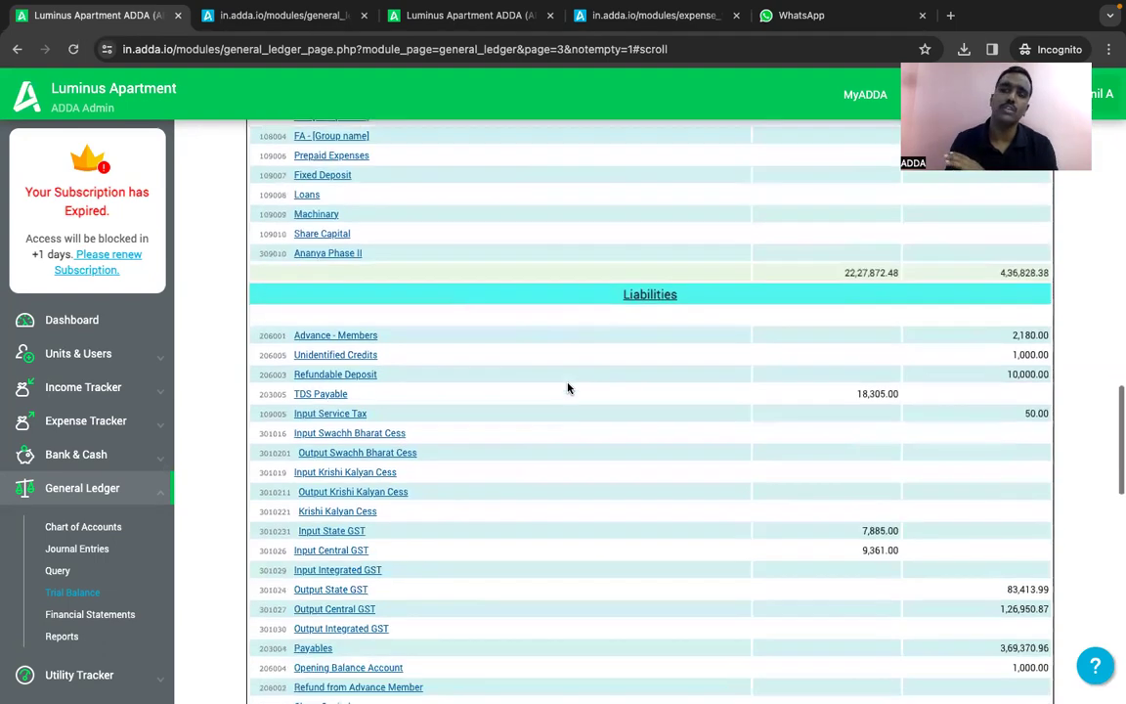
scroll(567, 388, "down", 12)
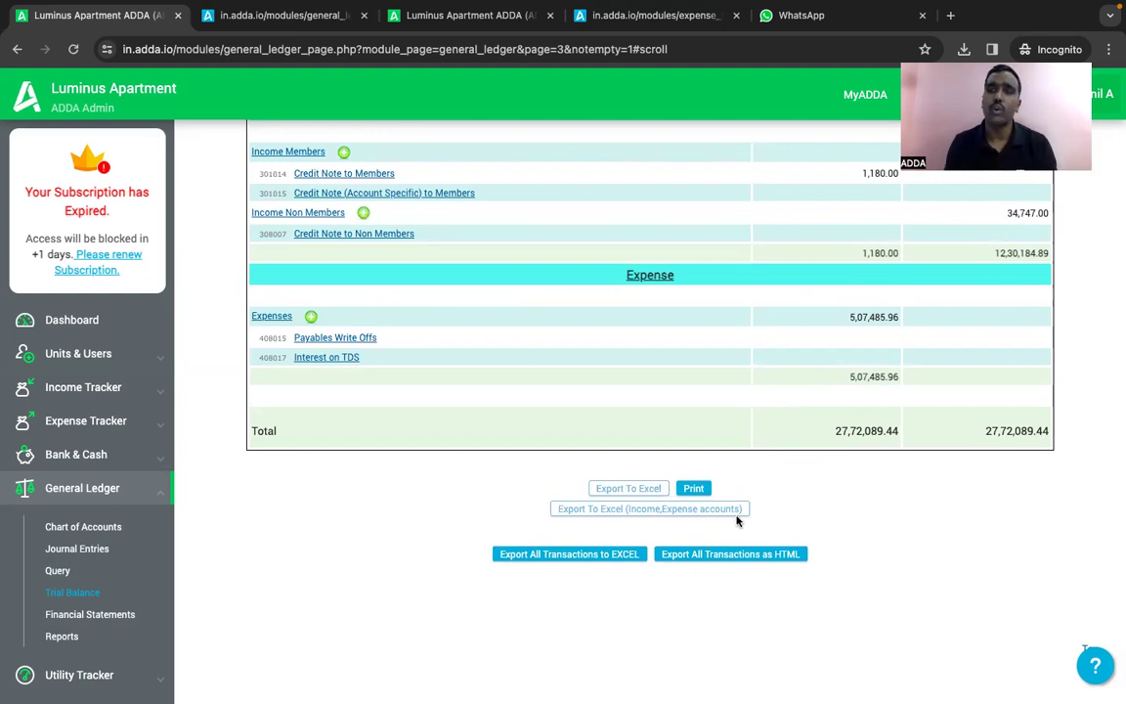
- Change the trial balance type to Period Trial Balance
scroll(738, 513, "up", 15)
scroll(741, 502, "up", 10)
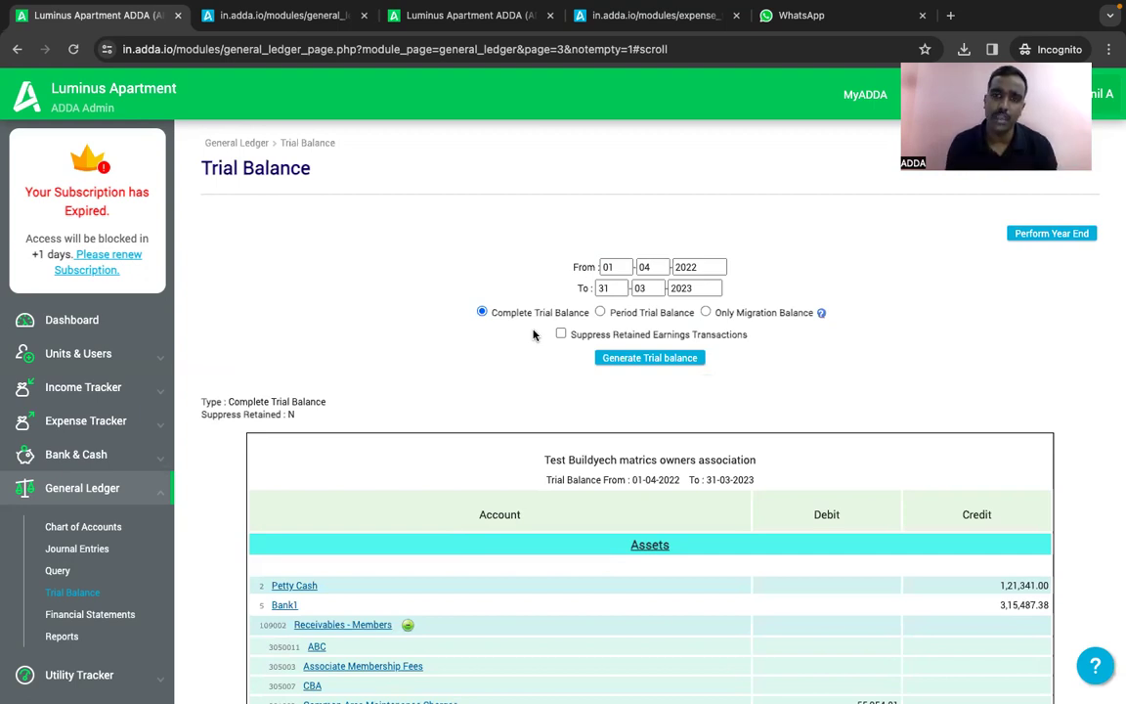
left_click(600, 313)
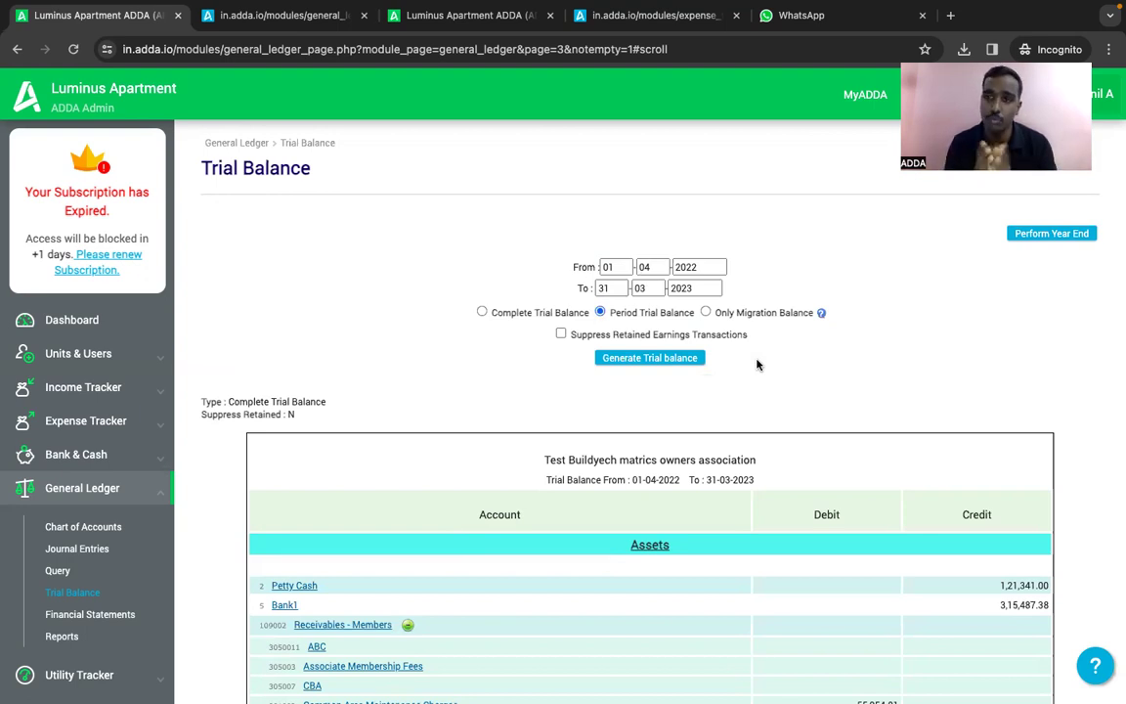
- Select Only Migration Balance as the trial balance type, consult the help on the three types and return to the Trial Balance page
left_click(706, 313)
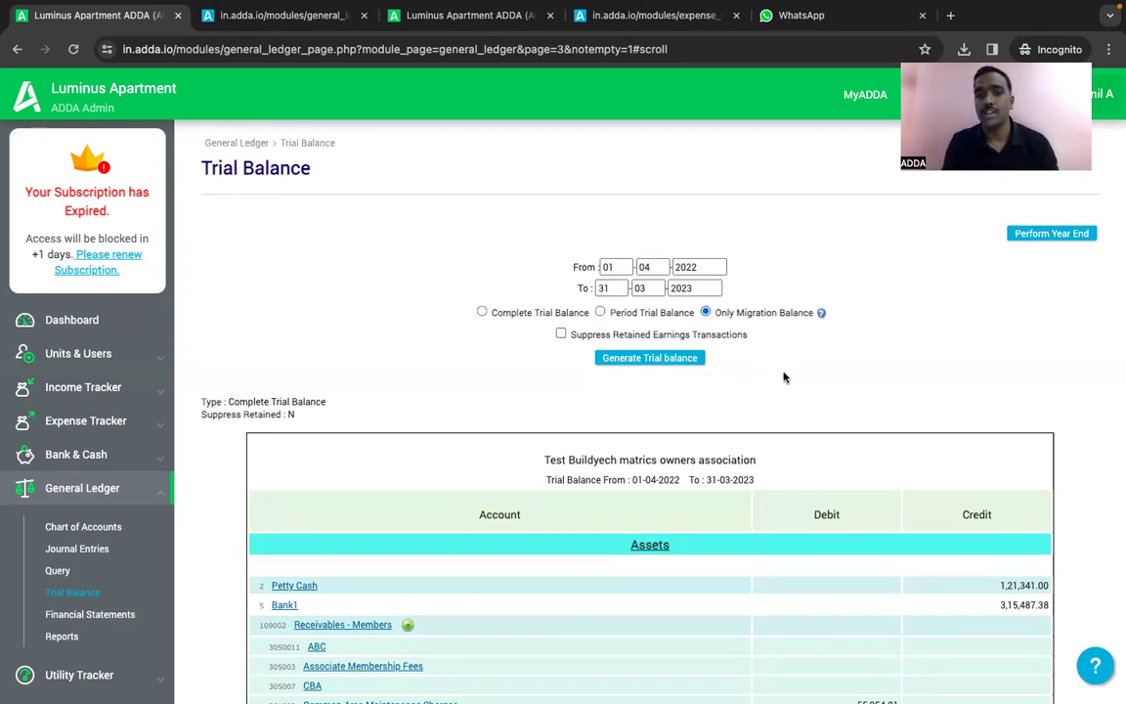
left_click(822, 314)
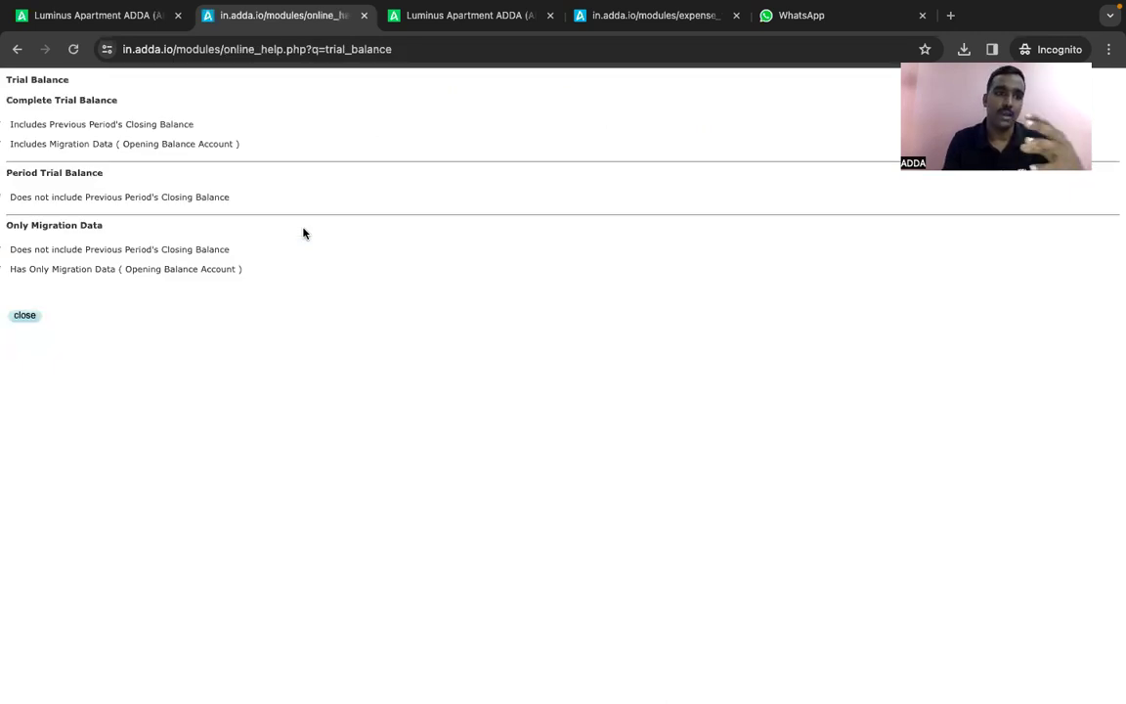
left_click(131, 16)
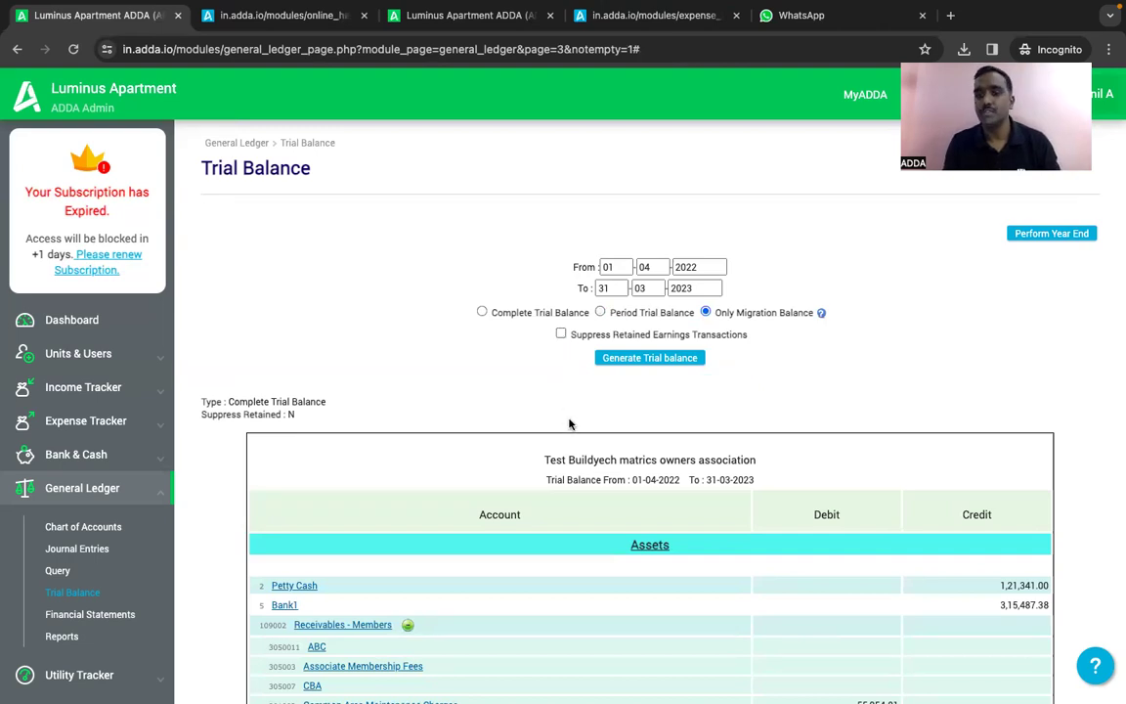
- Review the generated trial balance from its Assets section through Income, Expense and the totals
scroll(570, 410, "down", 5)
scroll(570, 423, "down", 5)
scroll(570, 423, "down", 10)
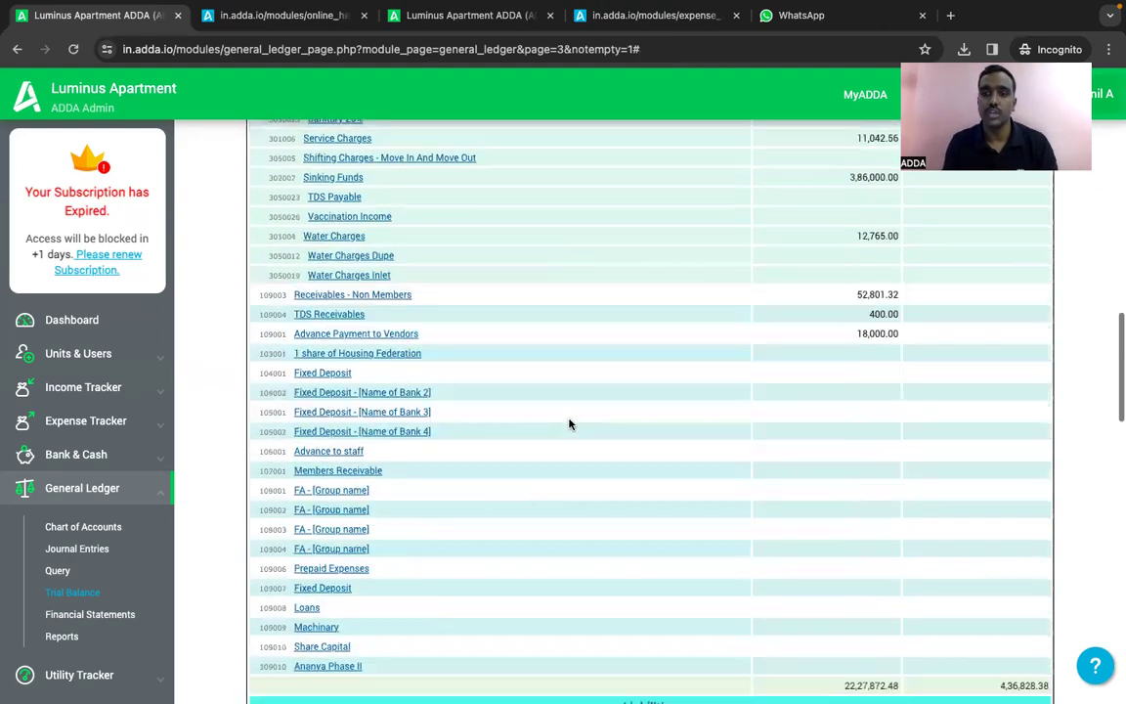
scroll(570, 423, "down", 8)
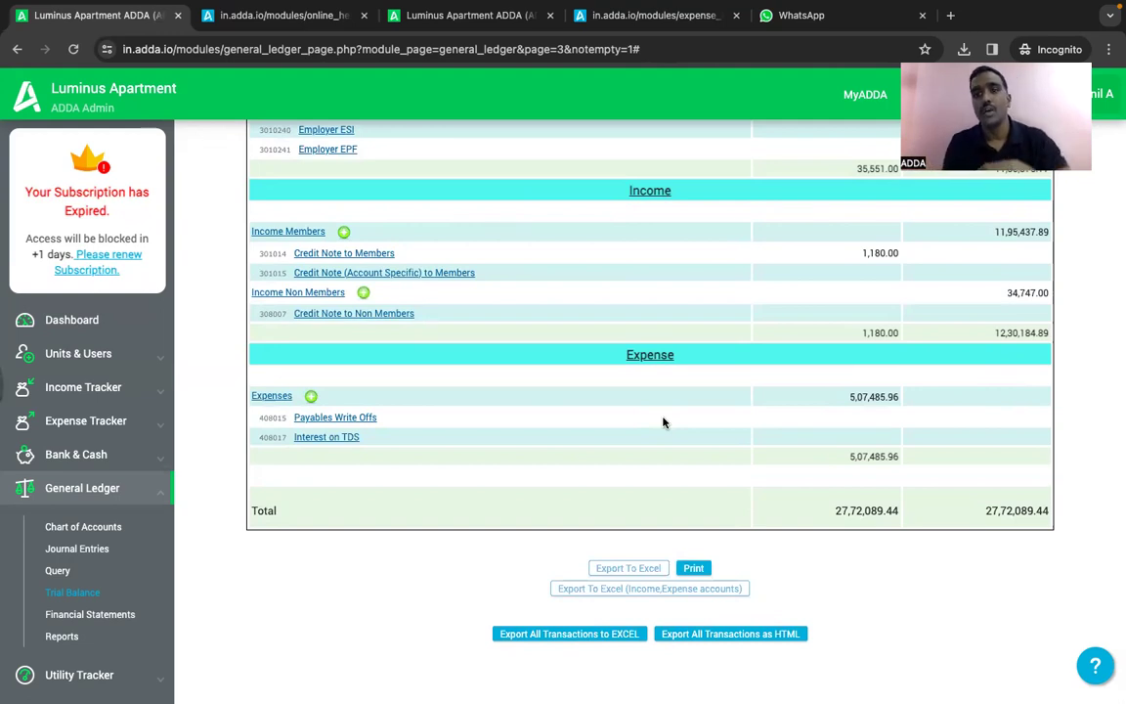
scroll(662, 422, "up", 1)
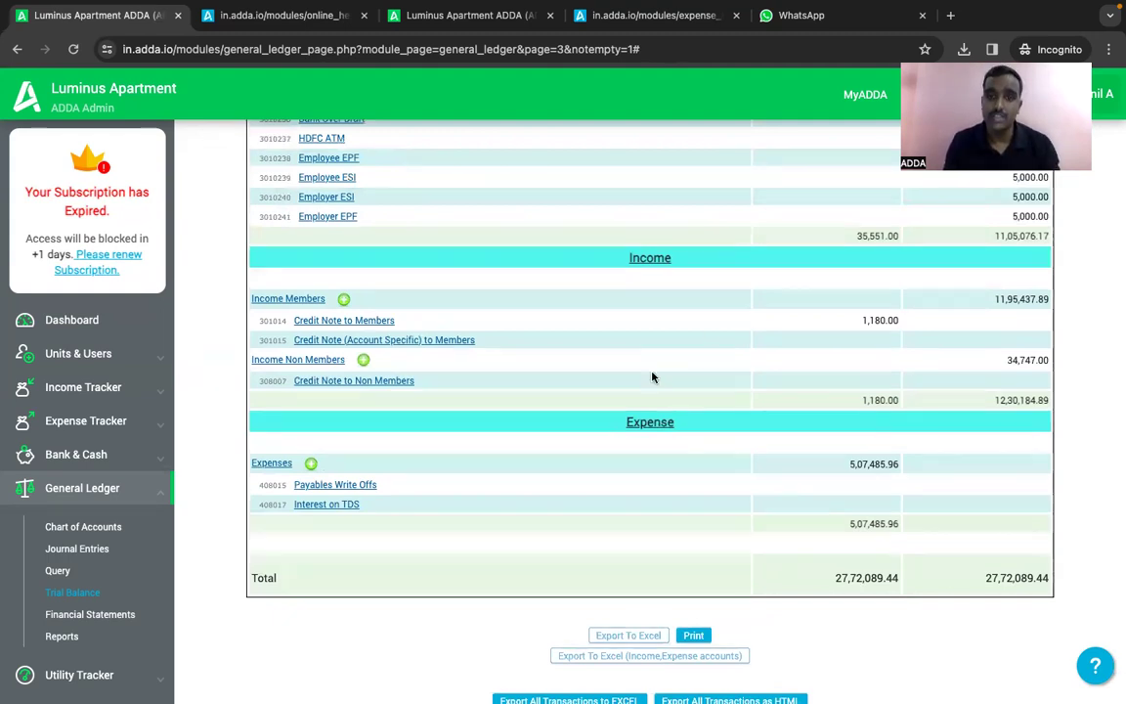
scroll(646, 513, "up", 5)
scroll(646, 513, "up", 10)
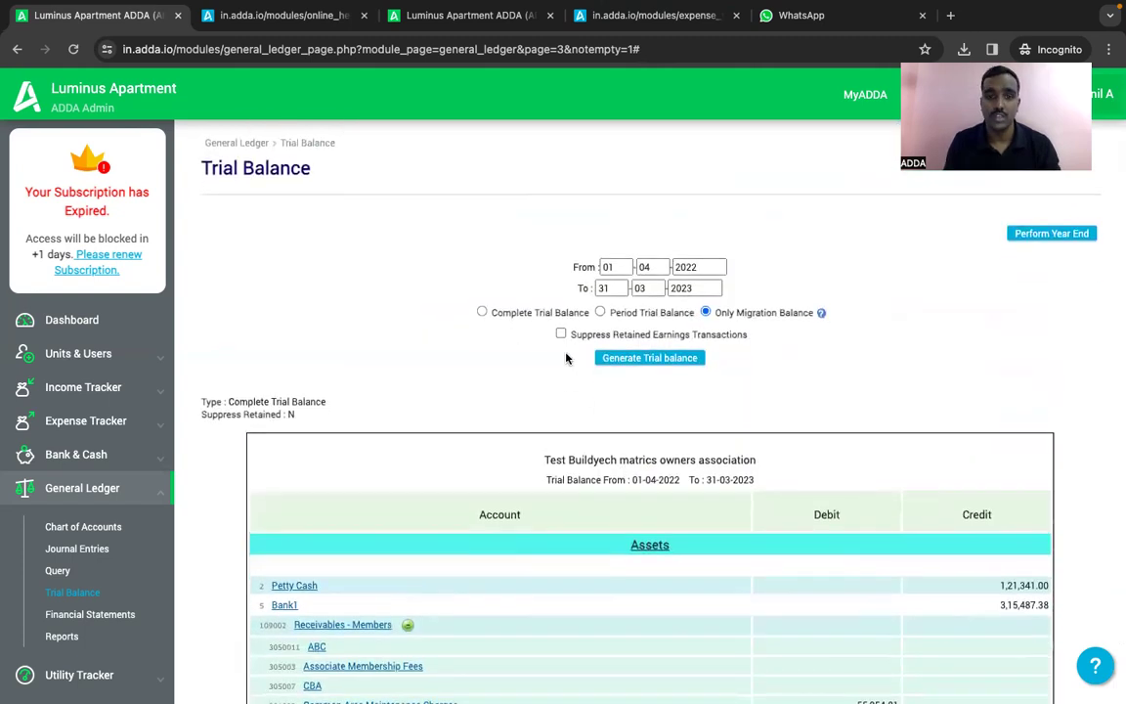
- Enable the suppression of retained earnings transactions for the trial balance
left_click(561, 334)
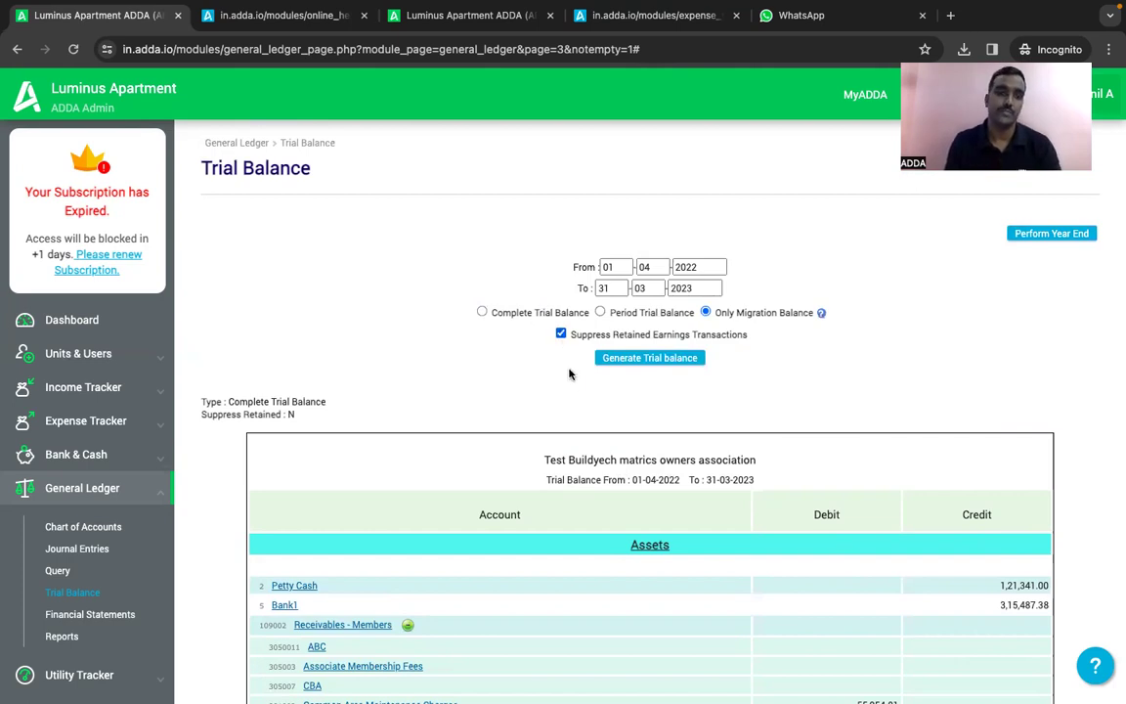
scroll(570, 374, "down", 2)
scroll(570, 374, "up", 2)
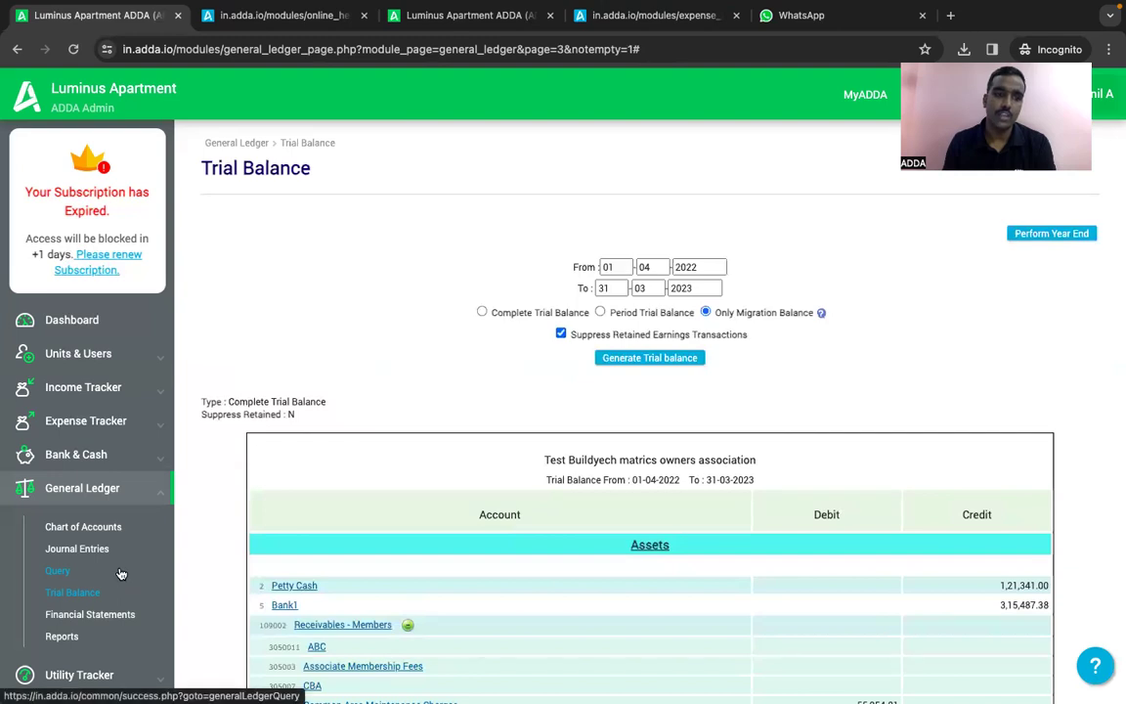
- From the bulk posting options for journal entries, open Automatically Pass Retained Earnings and review the closing balances for 2021-2022
left_click(86, 552)
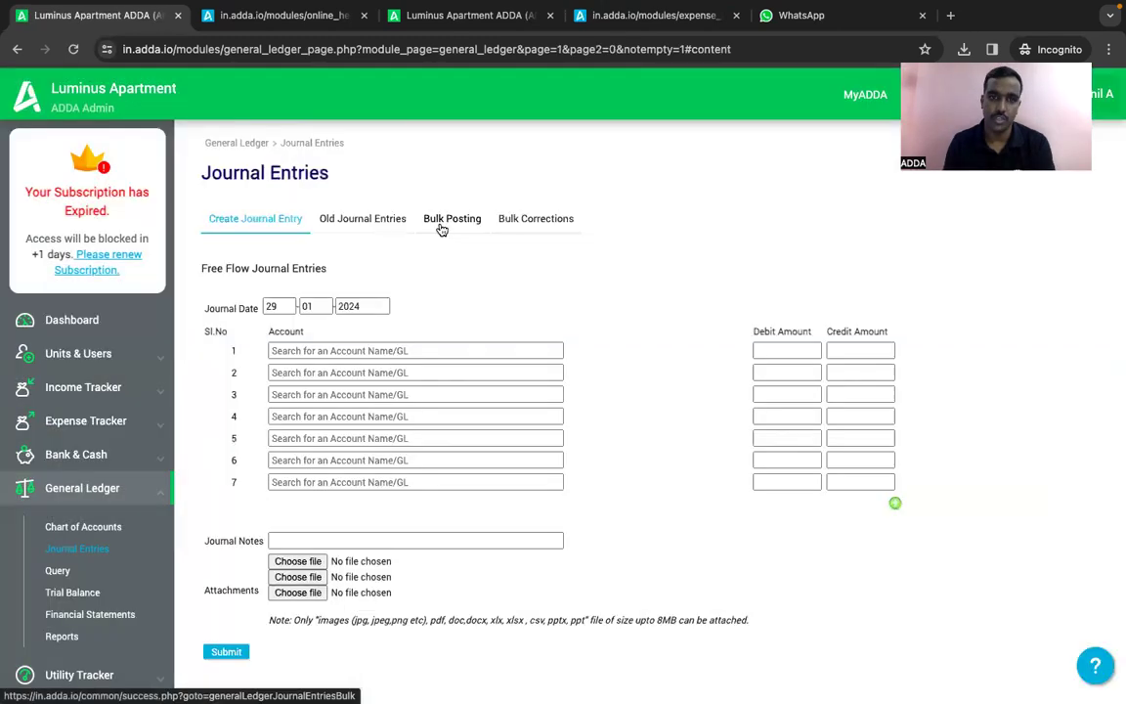
left_click(438, 227)
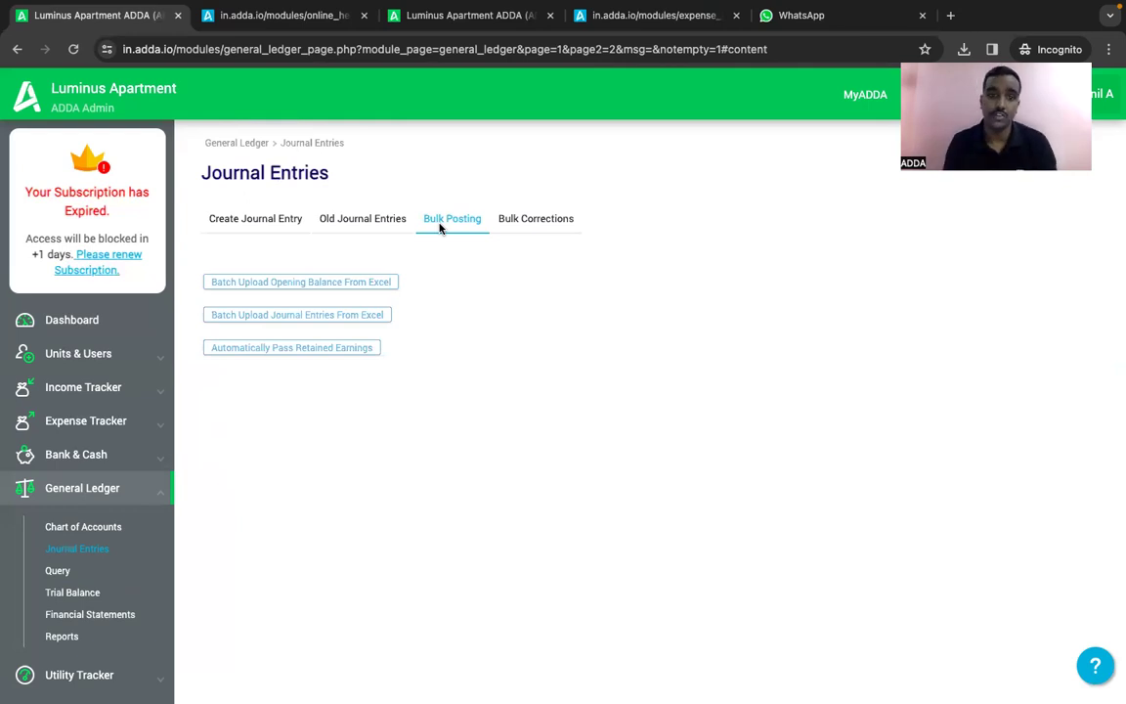
left_click(269, 351)
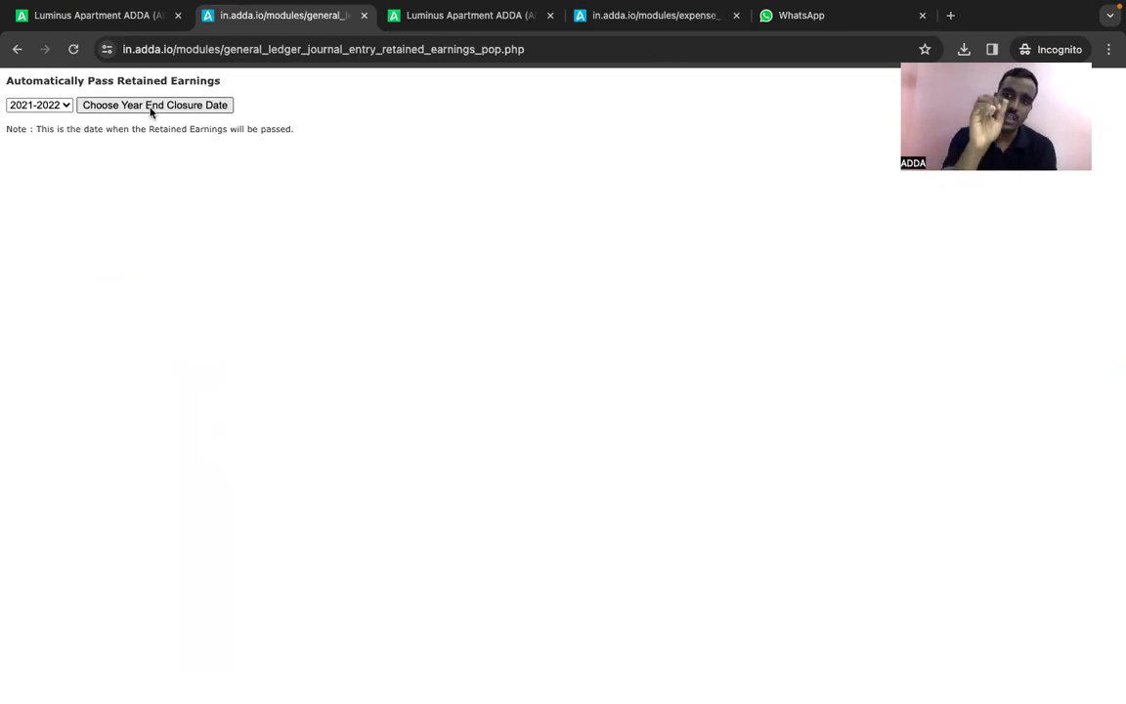
left_click(152, 108)
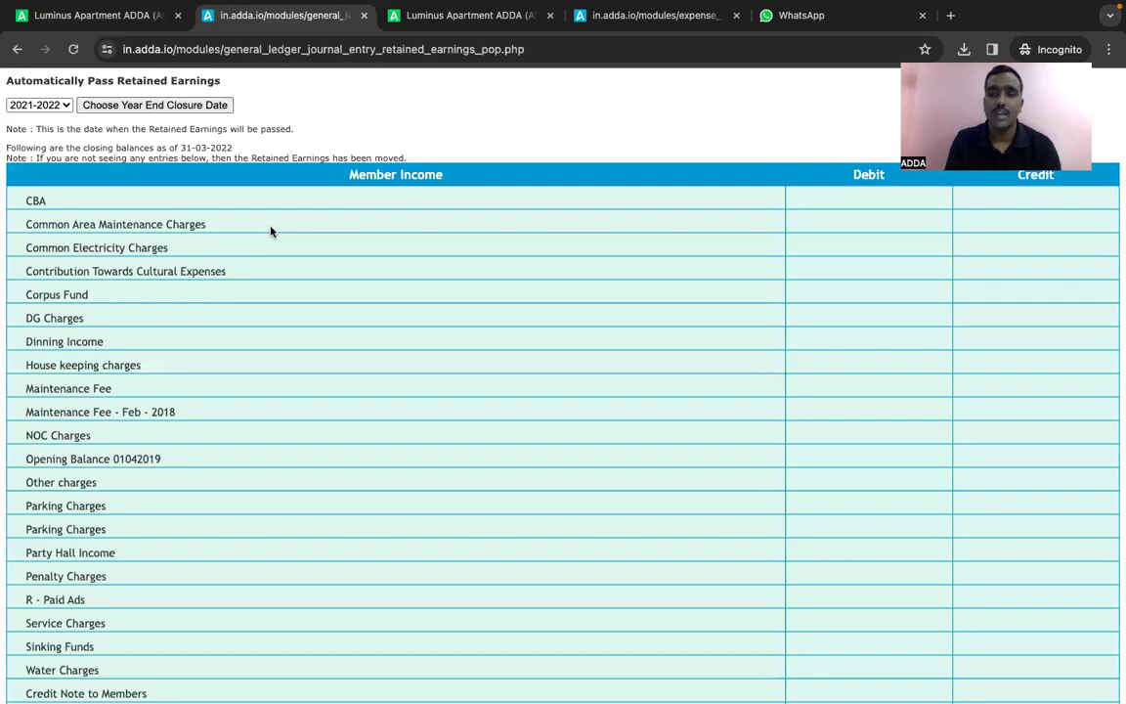
scroll(271, 230, "down", 20)
scroll(271, 231, "down", 3)
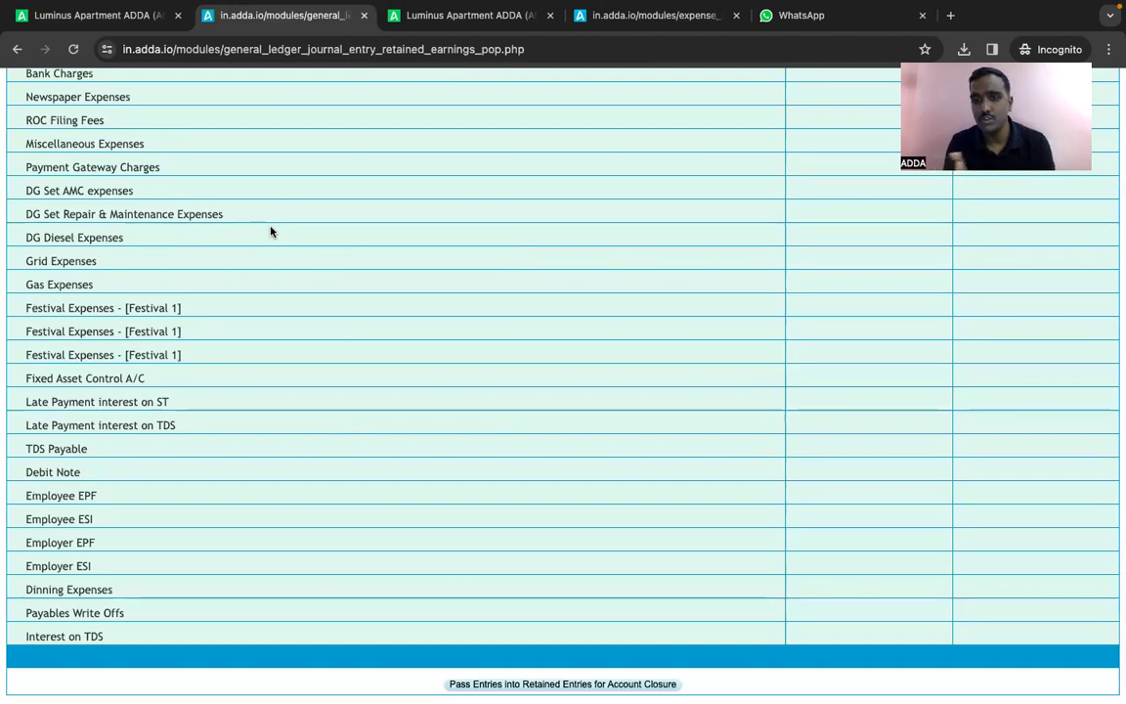
scroll(271, 231, "up", 20)
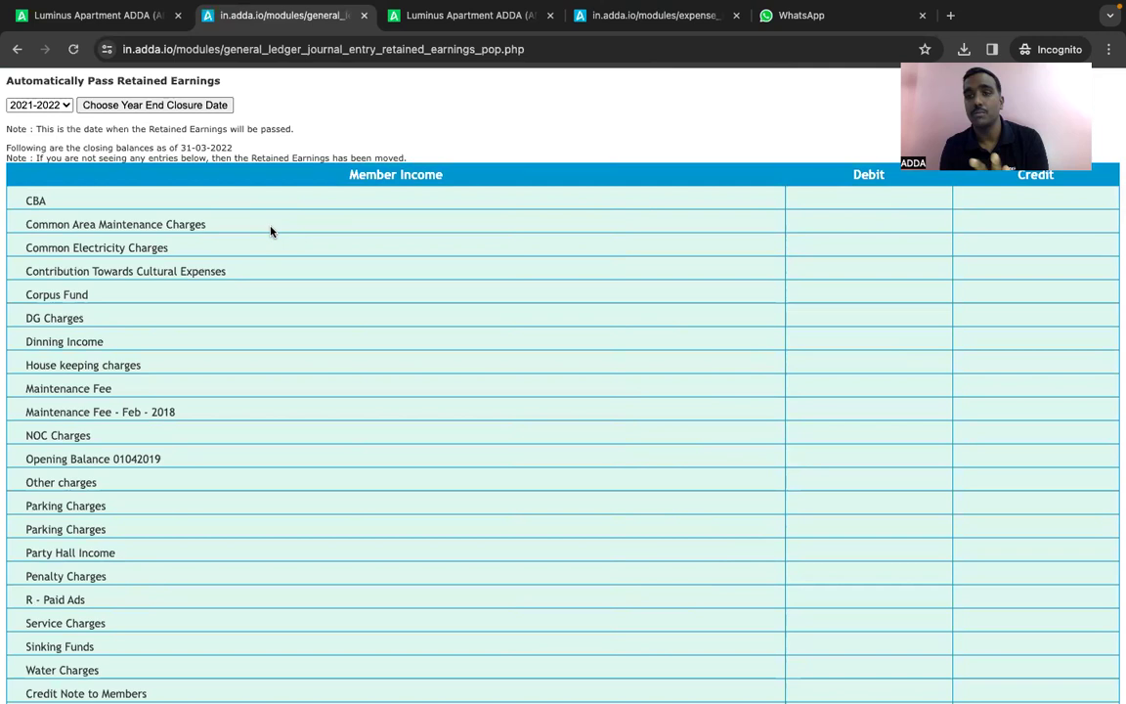
- Change the retained earnings year to 2022-2023 and review its member income, non-member income and expense closing balances
left_click(43, 105)
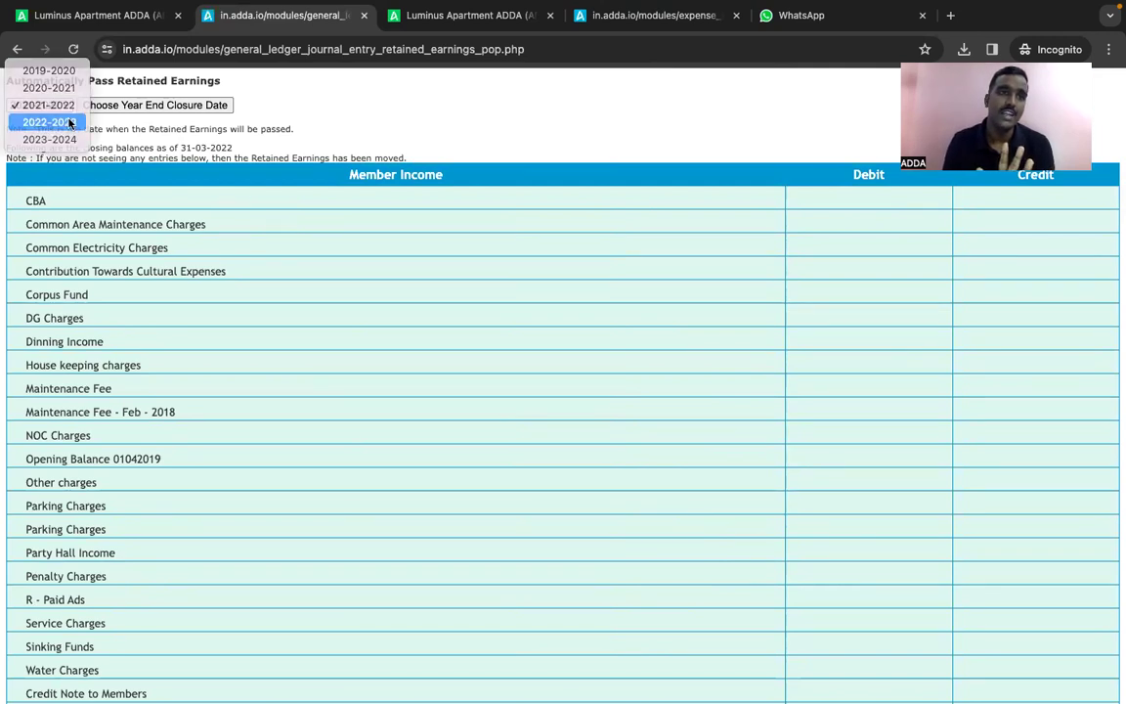
left_click(70, 123)
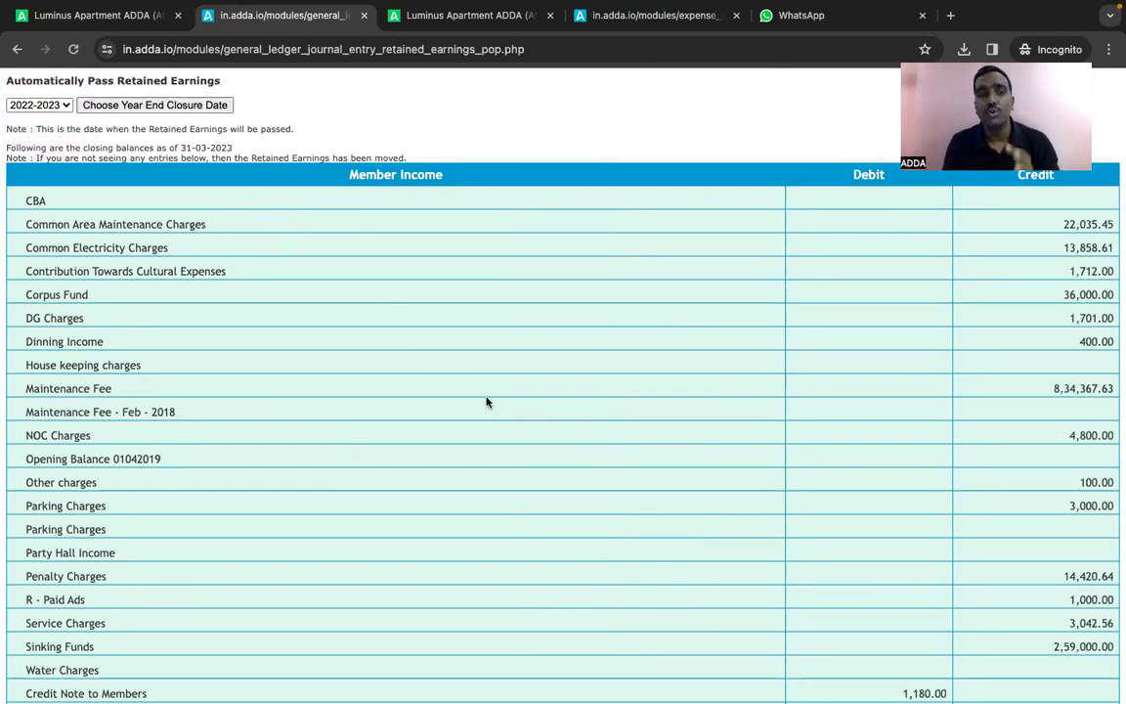
scroll(487, 402, "down", 2)
scroll(487, 402, "up", 2)
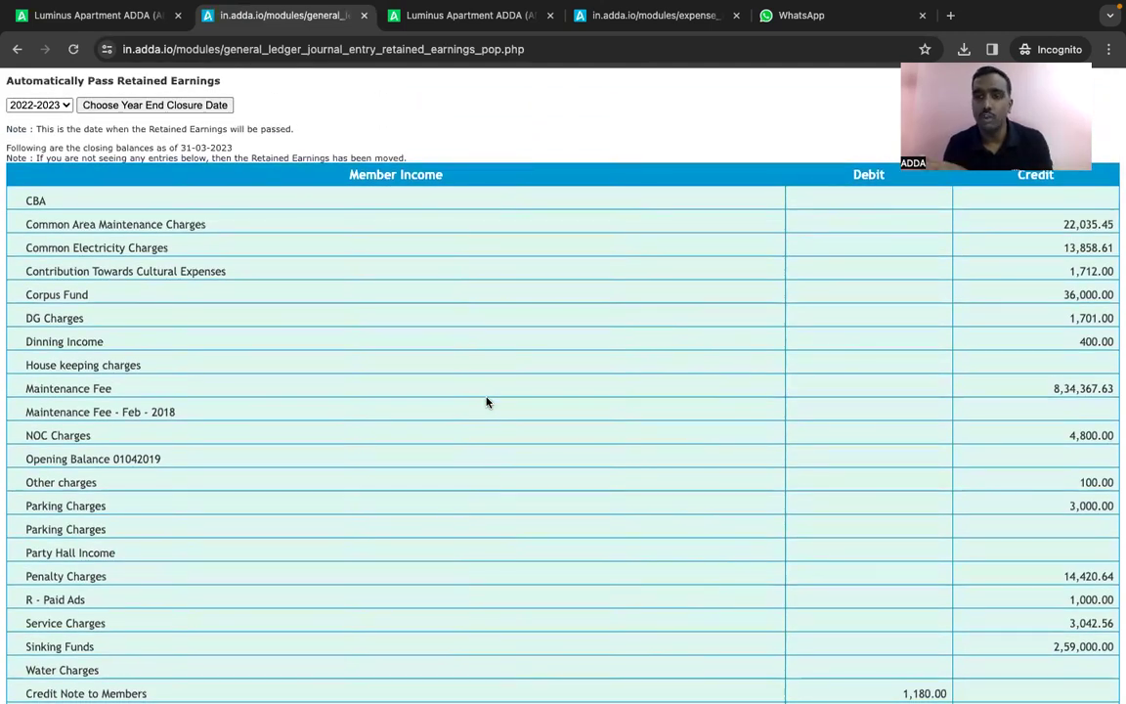
scroll(487, 402, "down", 2)
scroll(487, 402, "up", 2)
scroll(486, 401, "down", 4)
scroll(487, 402, "down", 15)
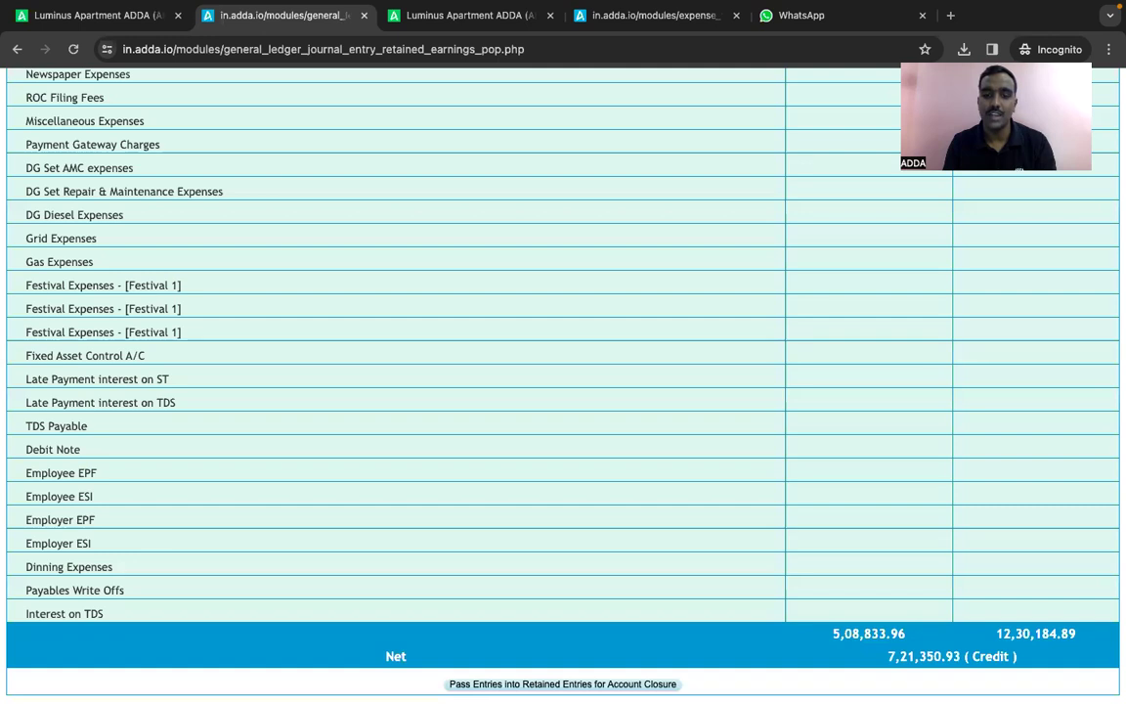
- Start passing the 2022-2023 entries into retained earnings, decline the confirmation and look over the member income balances
left_click(562, 683)
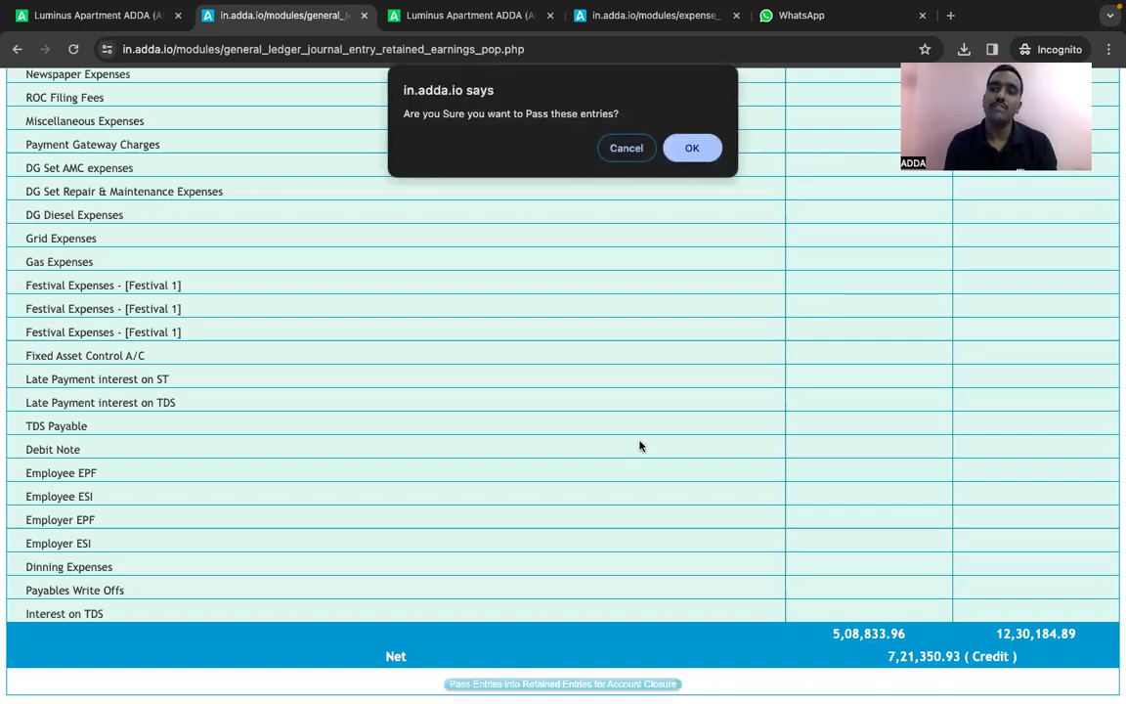
left_click(626, 149)
scroll(694, 272, "up", 10)
scroll(693, 273, "up", 6)
scroll(693, 274, "down", 2)
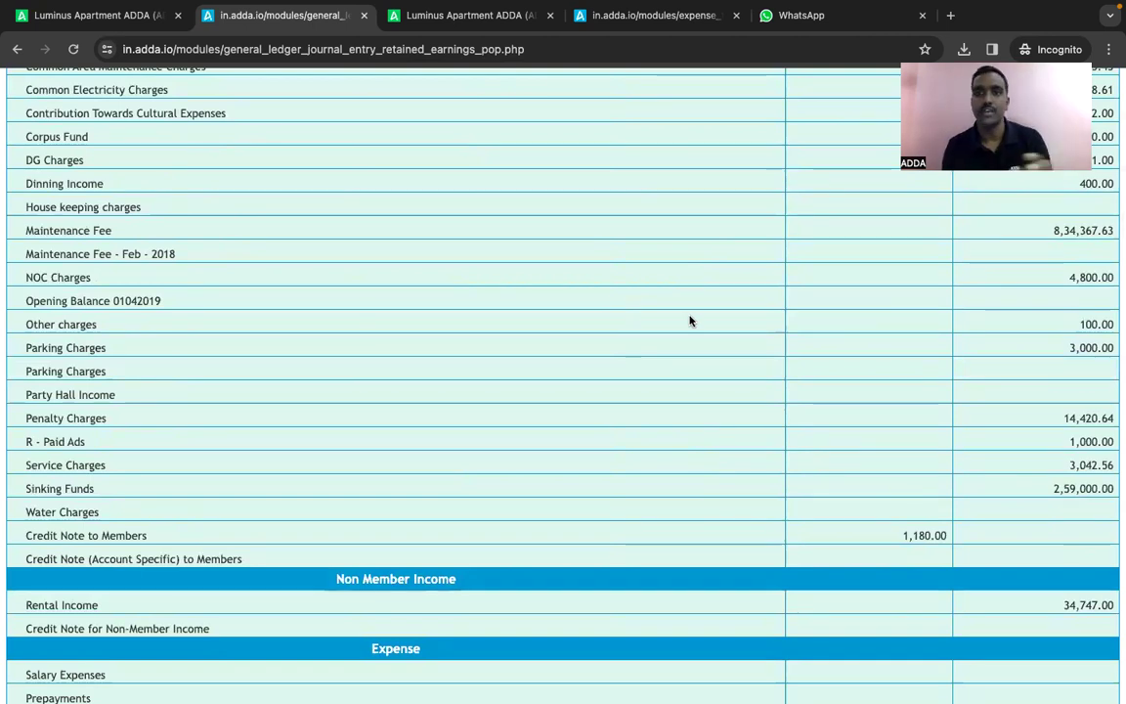
scroll(689, 319, "up", 3)
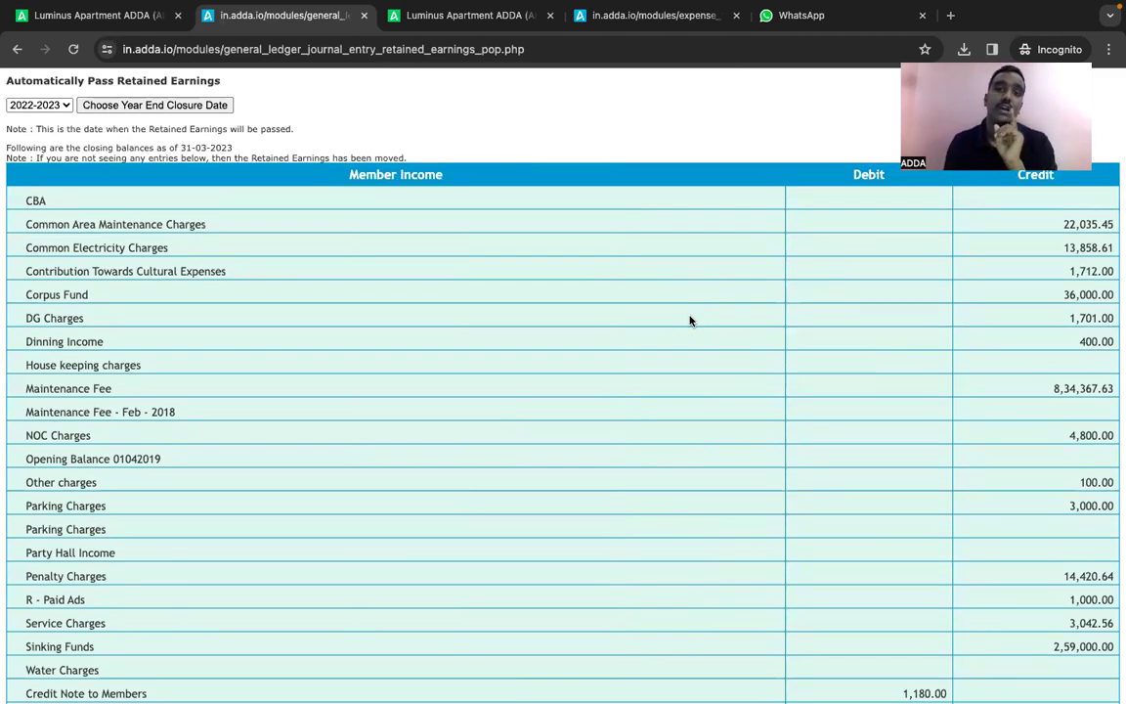
- Go back to the Trial Balance page and open the Perform Year End checklist for 2022-2023
left_click(453, 17)
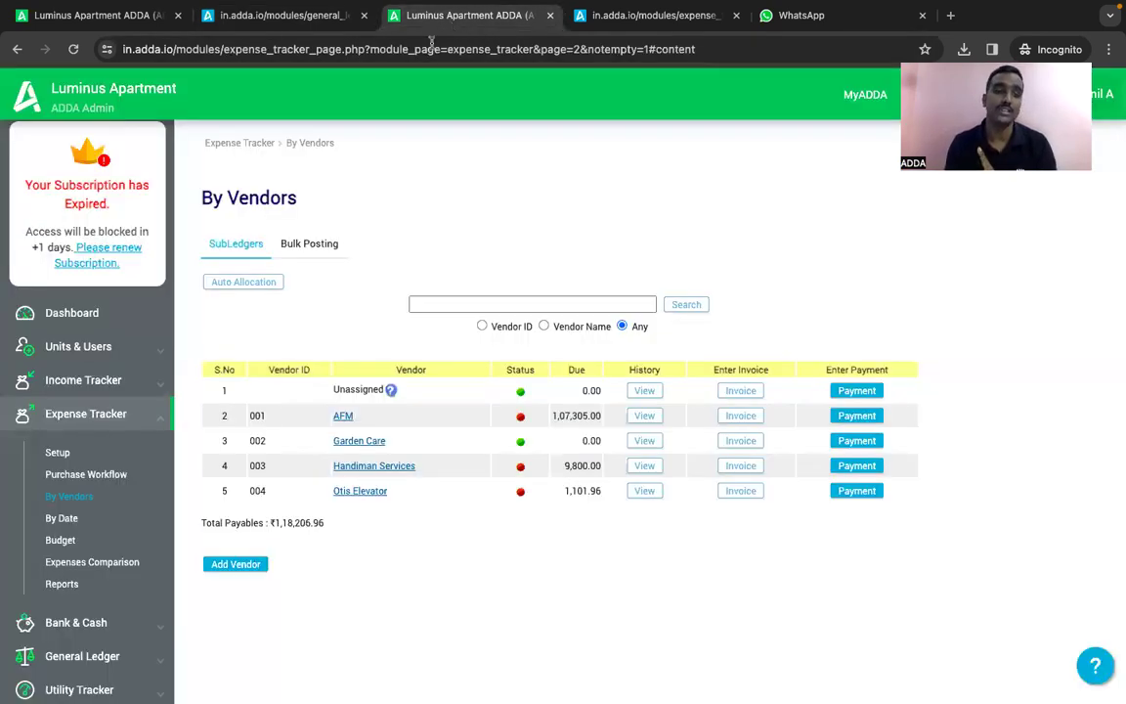
left_click(98, 15)
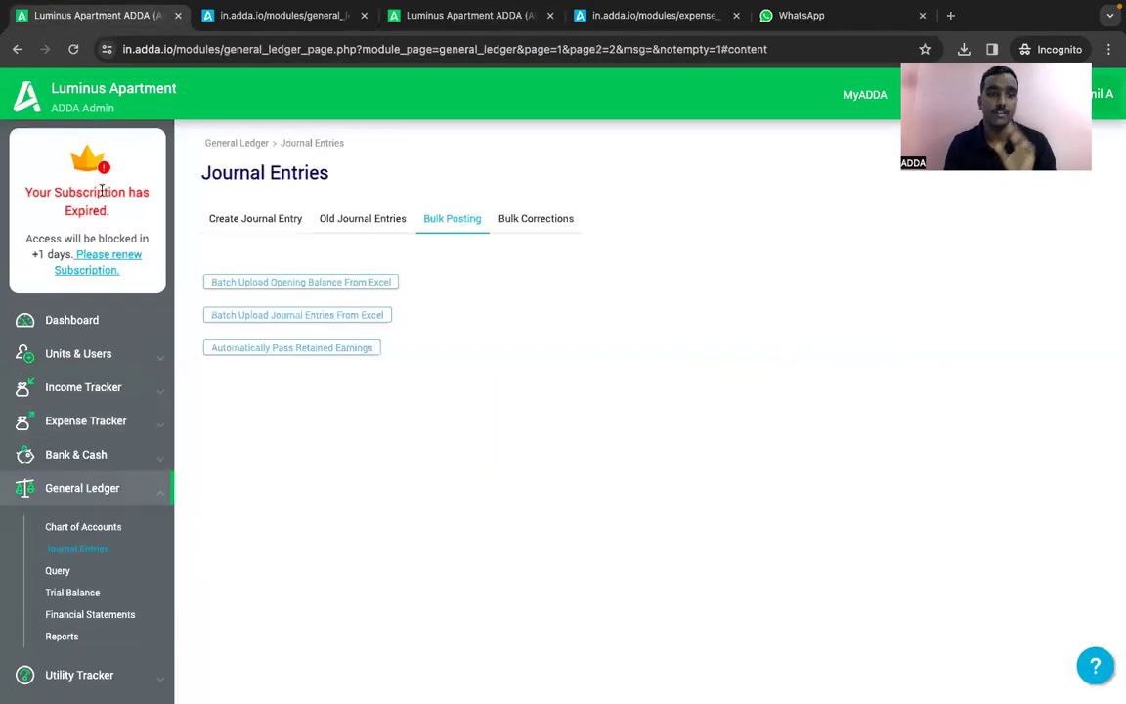
left_click(83, 593)
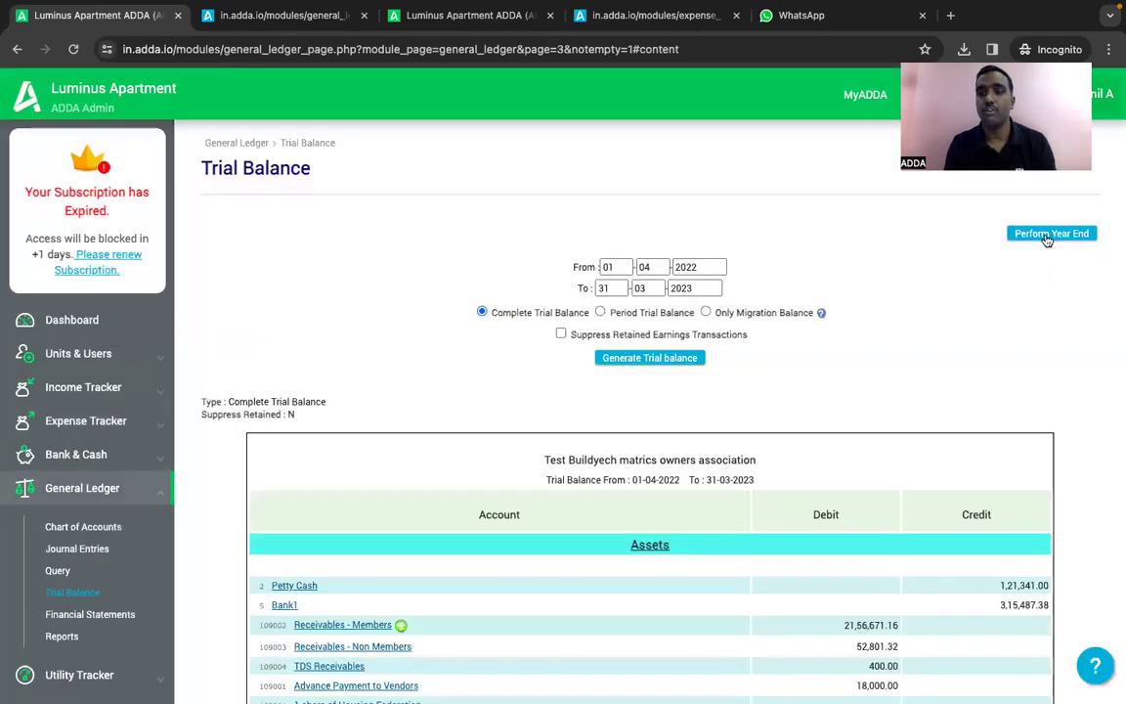
left_click(1050, 233)
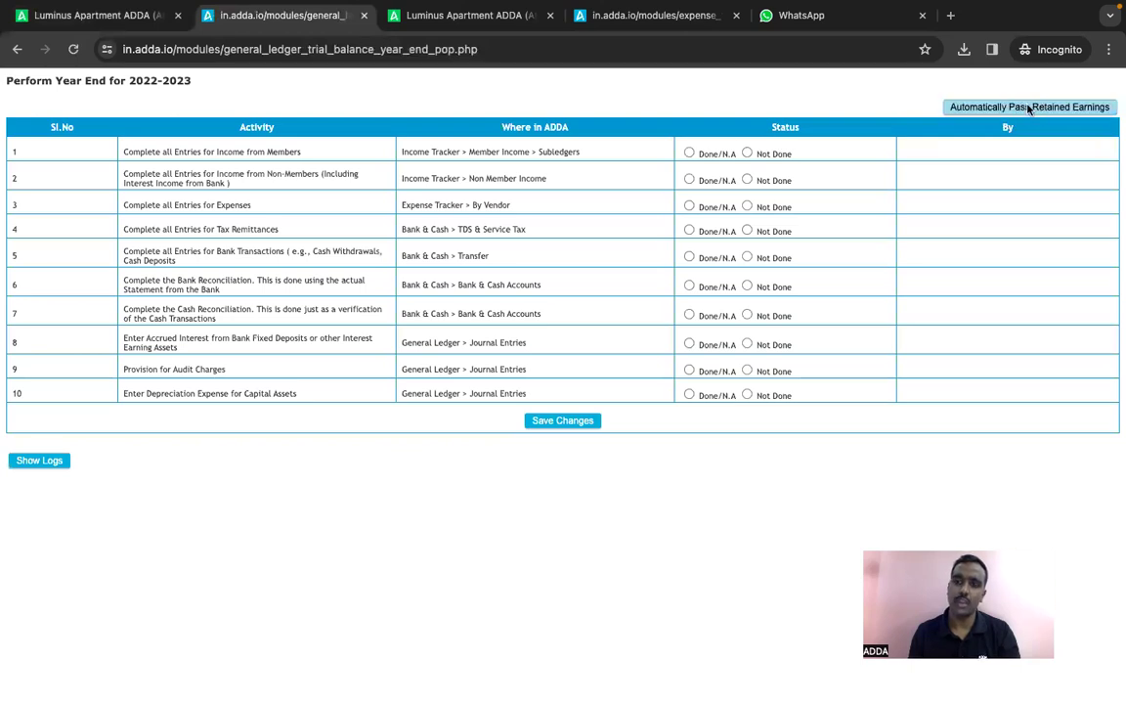
- From the year-end checklist, open Automatically Pass Retained Earnings and list the closing balances for 2022-2023 down to the net amount
left_click(1026, 110)
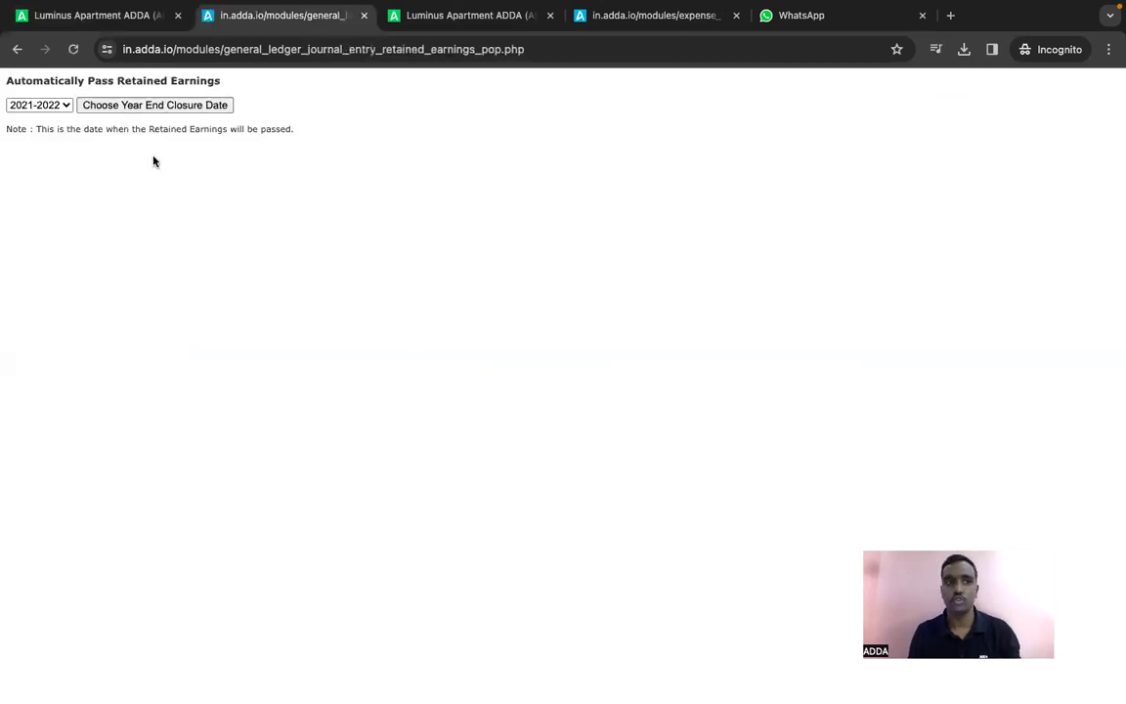
left_click(46, 108)
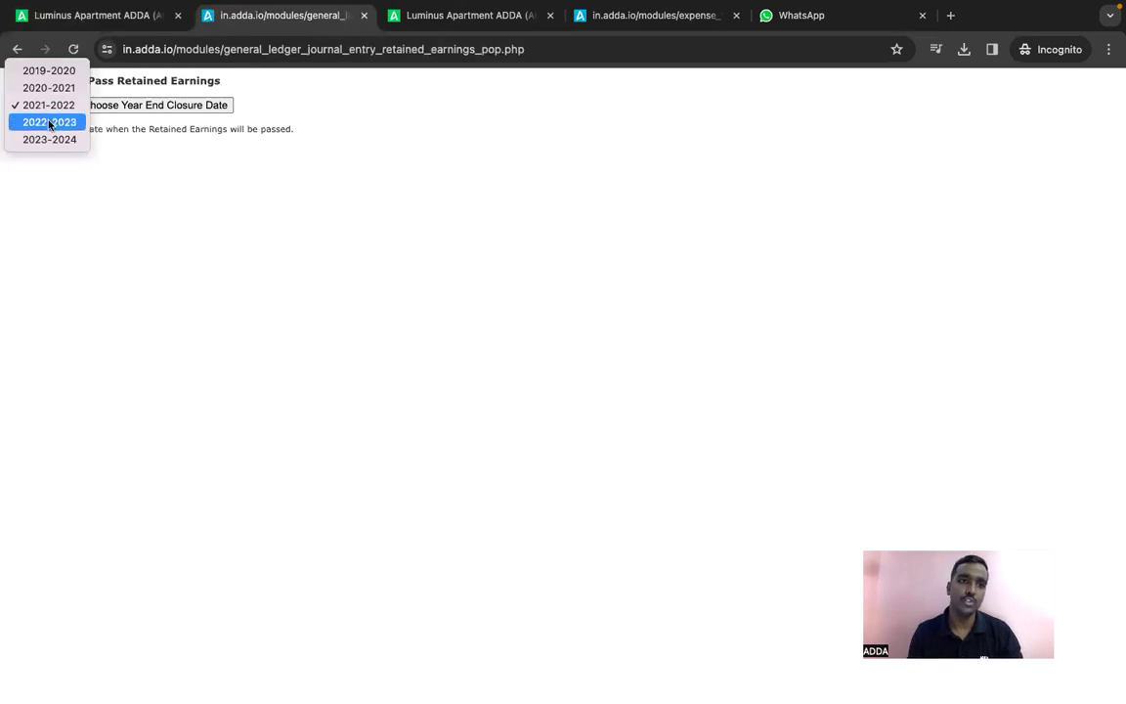
left_click(49, 122)
left_click(127, 110)
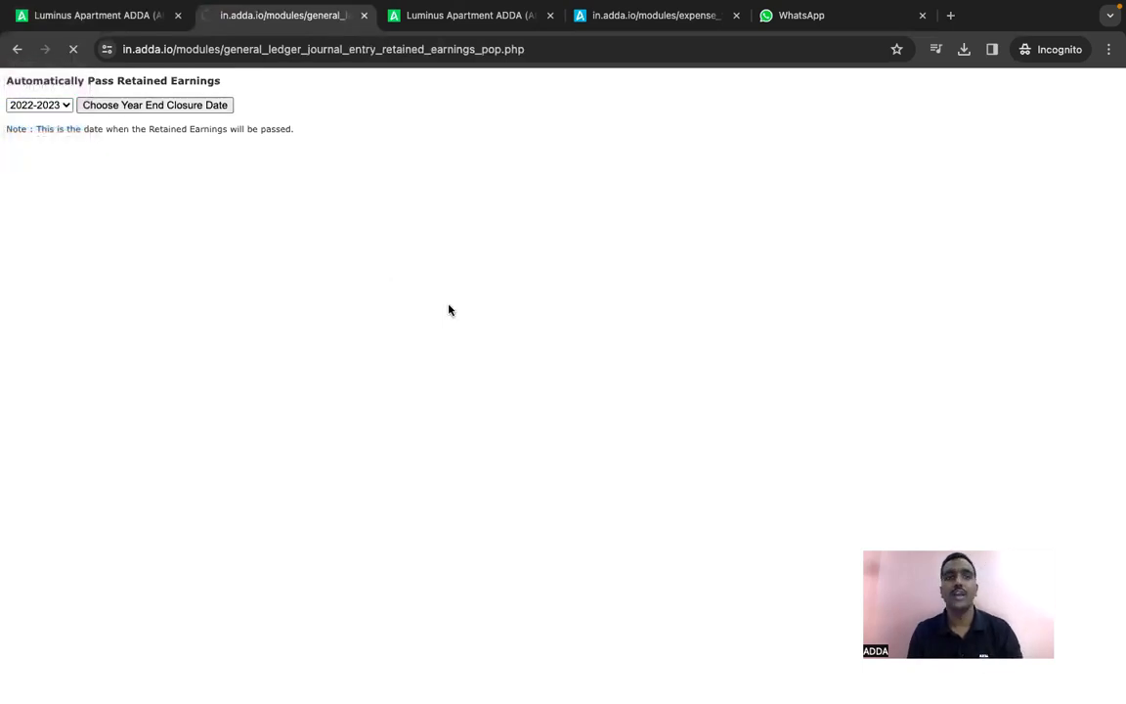
scroll(449, 309, "down", 5)
scroll(448, 310, "down", 15)
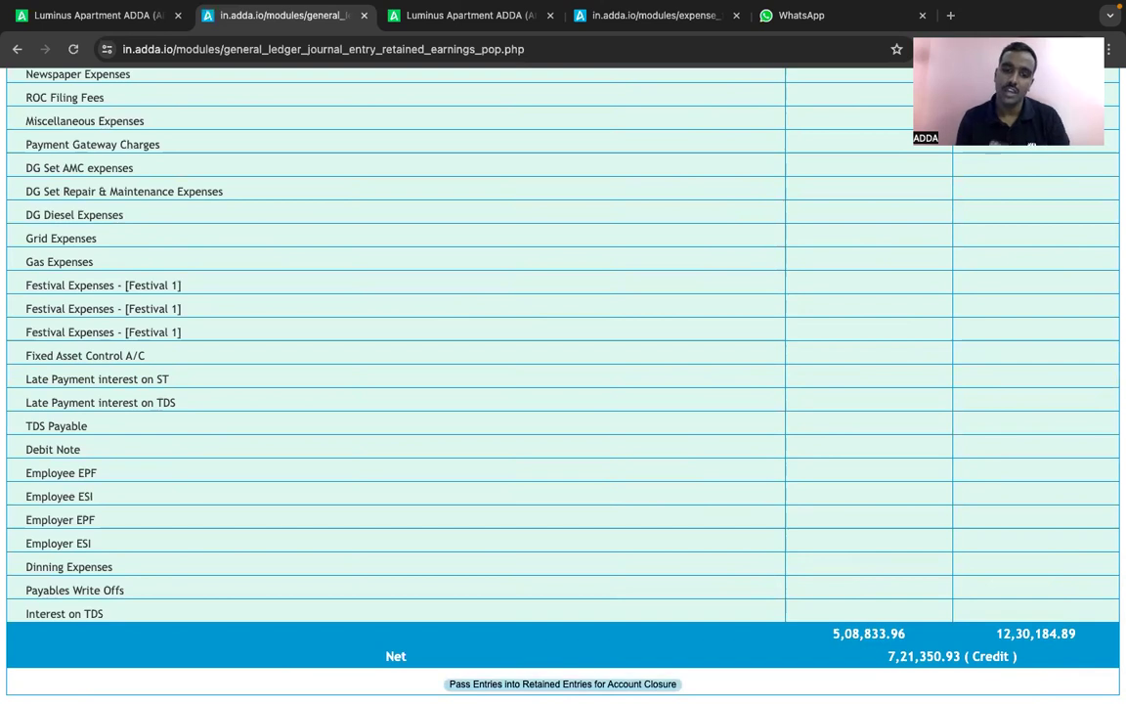
- Reopen the 2022-2023 year-end checklist from the Trial Balance page, mark all ten activities as Done/N.A and save the changes
left_click(97, 15)
left_click(1036, 232)
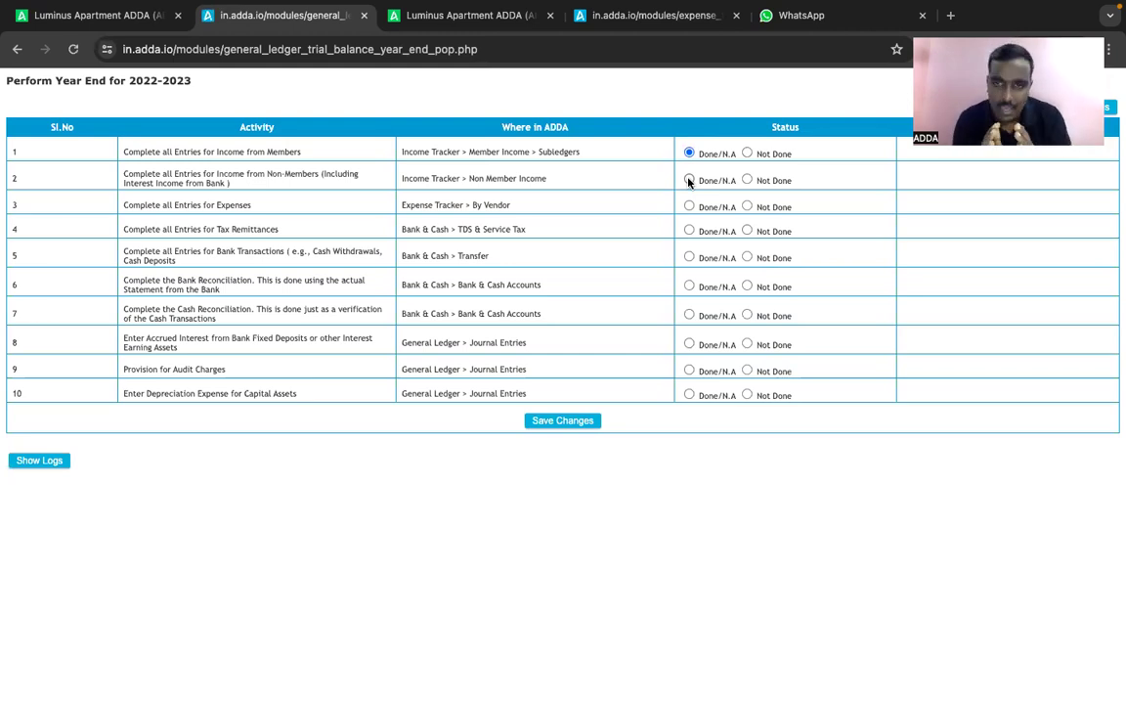
left_click(689, 180)
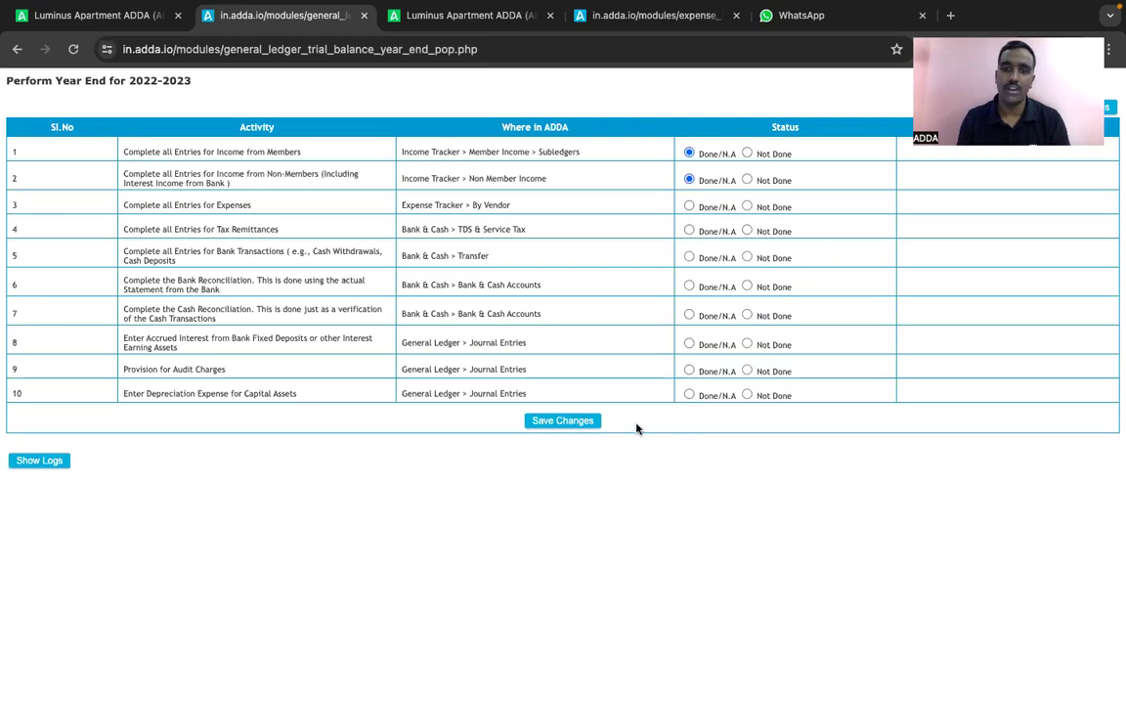
left_click(690, 206)
left_click(689, 231)
left_click(689, 257)
left_click(689, 286)
left_click(689, 313)
left_click(689, 343)
left_click(689, 369)
left_click(576, 421)
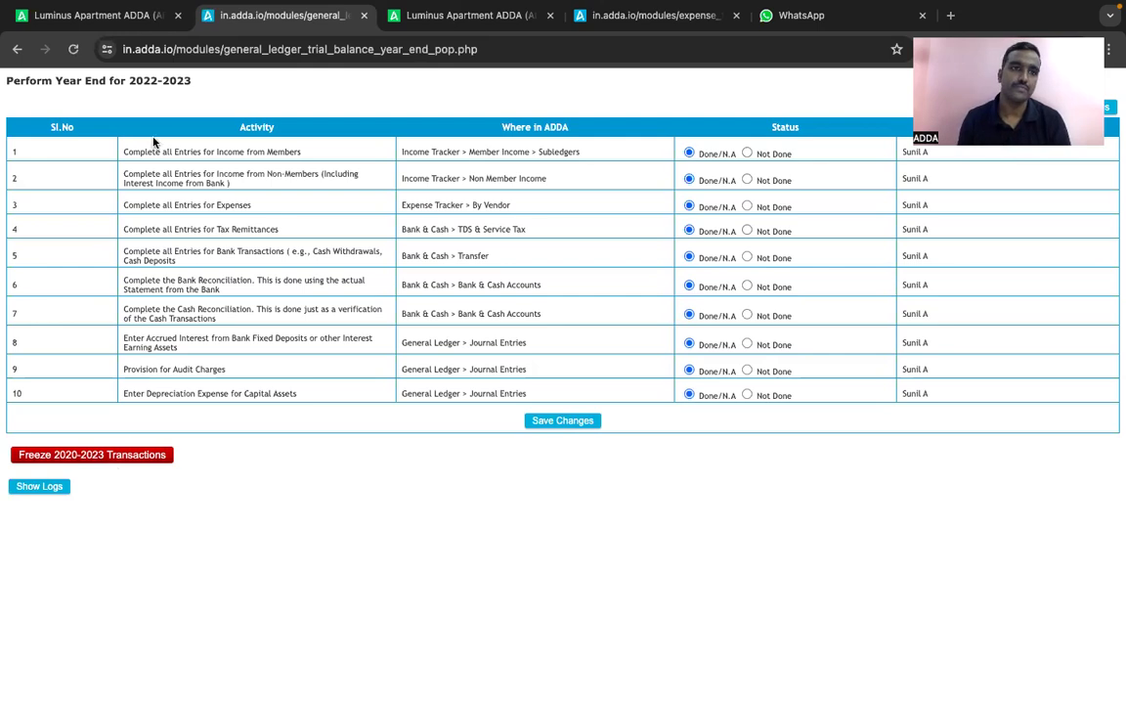
- Return from the year-end checklist to the General Ledger, open Financial Statements and generate the reports by period for 2022-2023
left_click(125, 17)
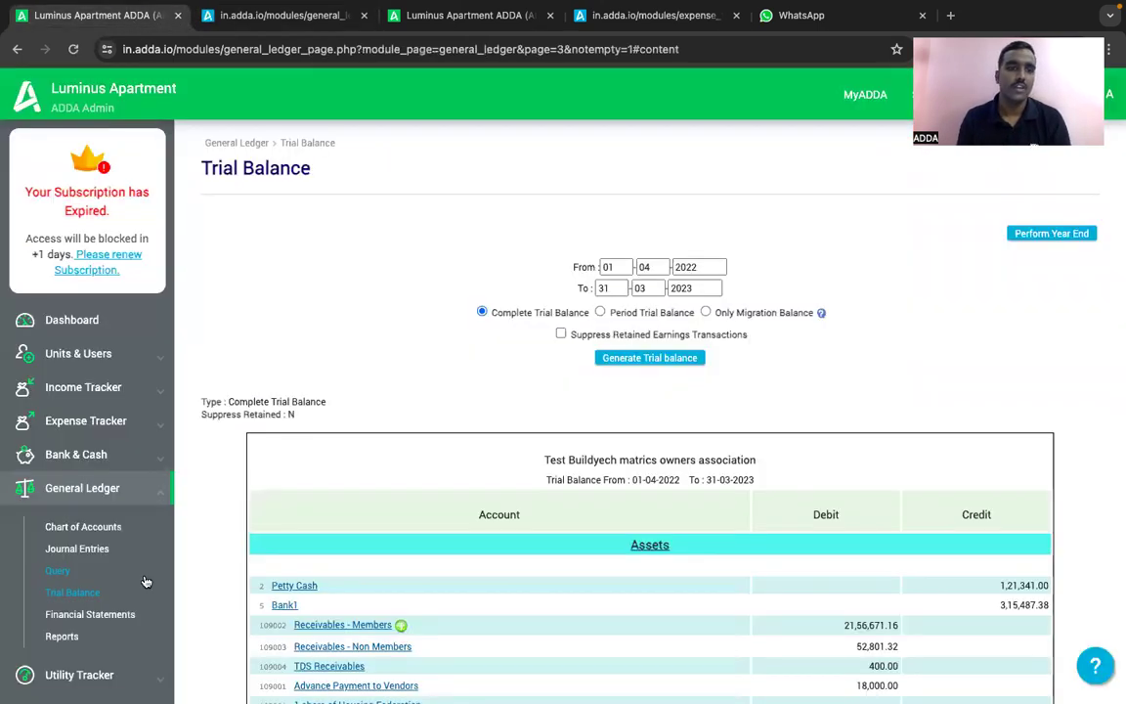
scroll(131, 596, "down", 1)
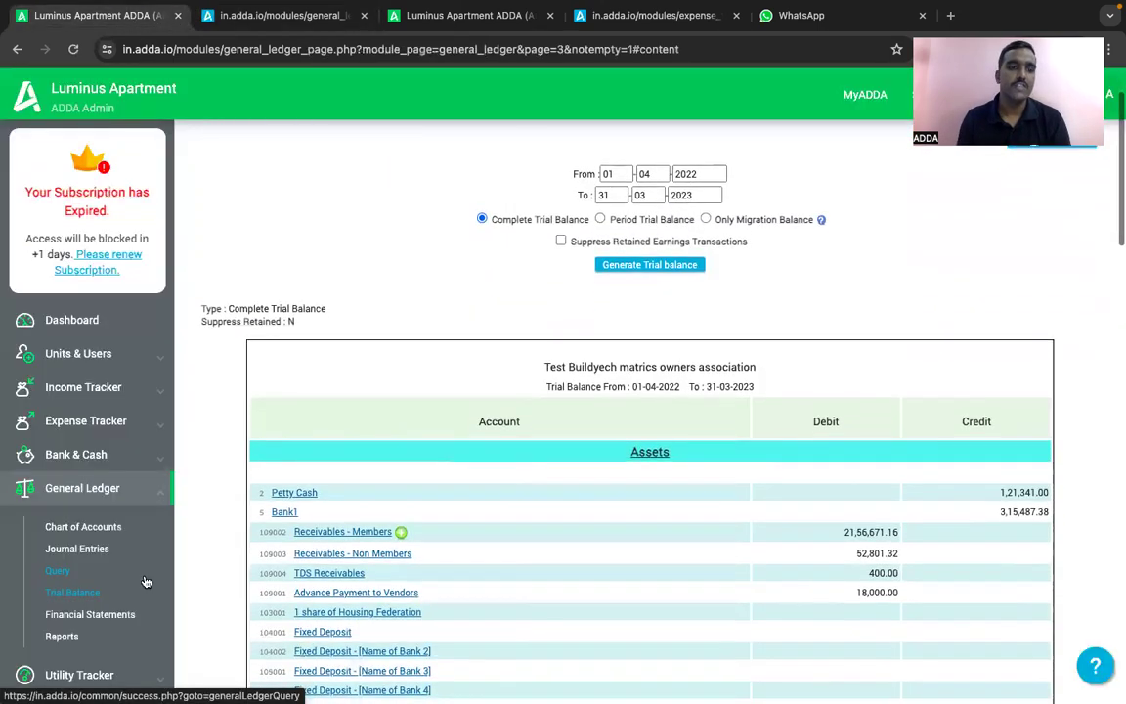
left_click(90, 613)
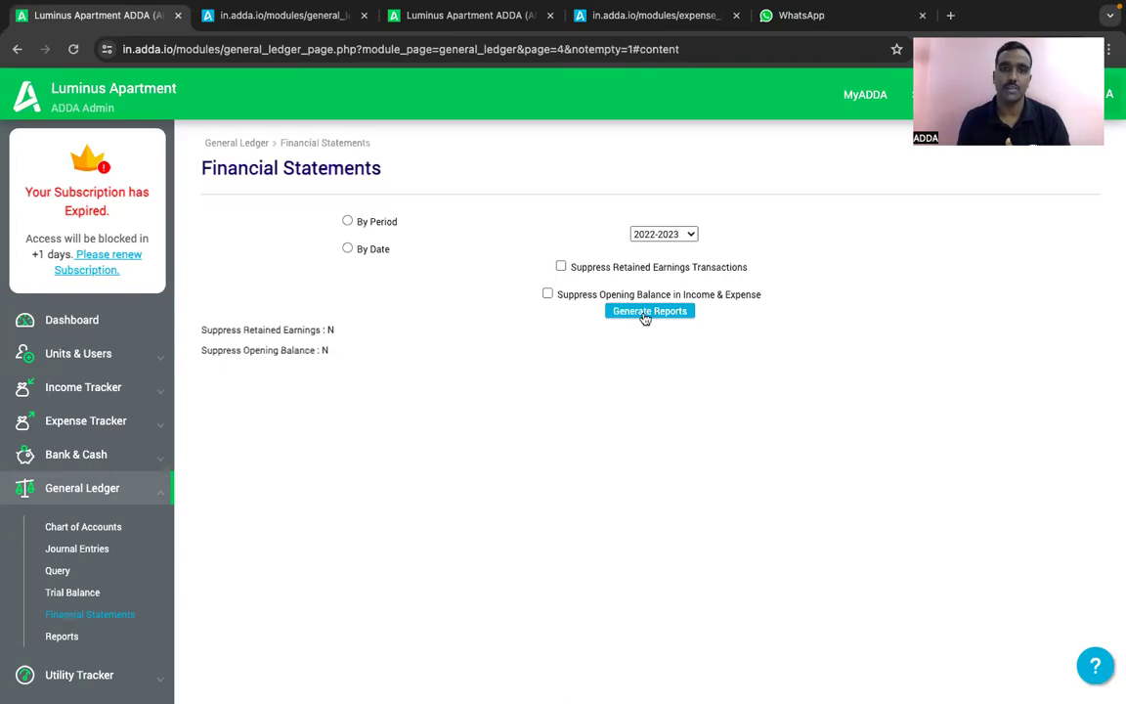
left_click(347, 221)
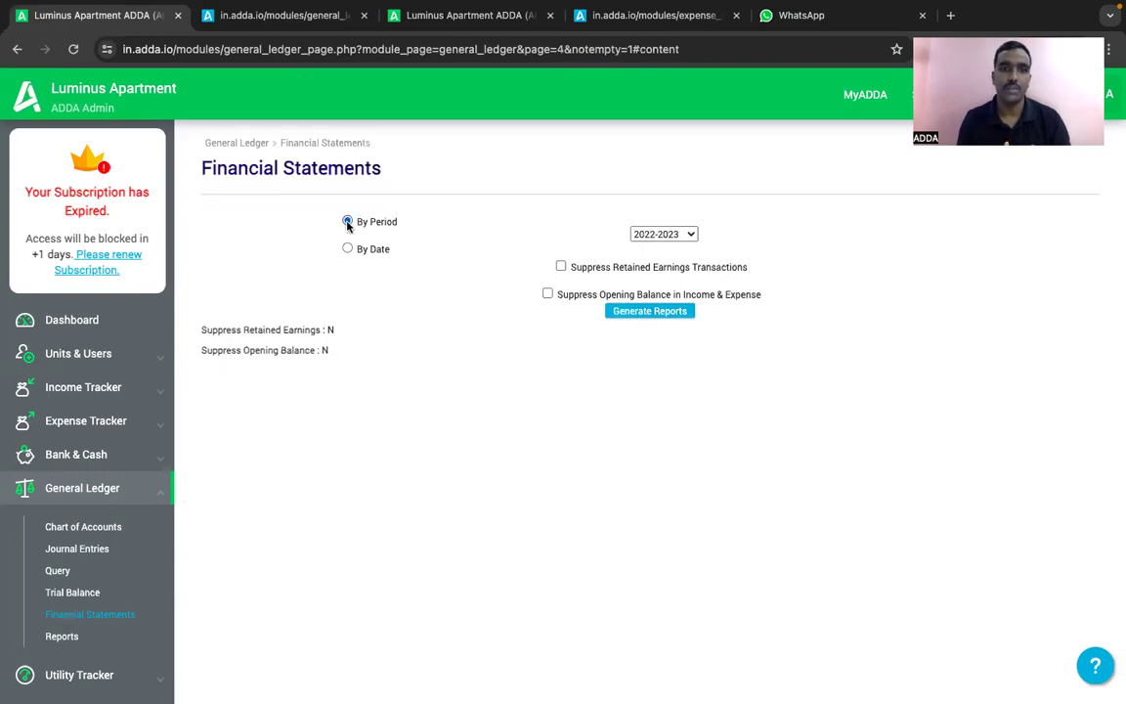
left_click(347, 249)
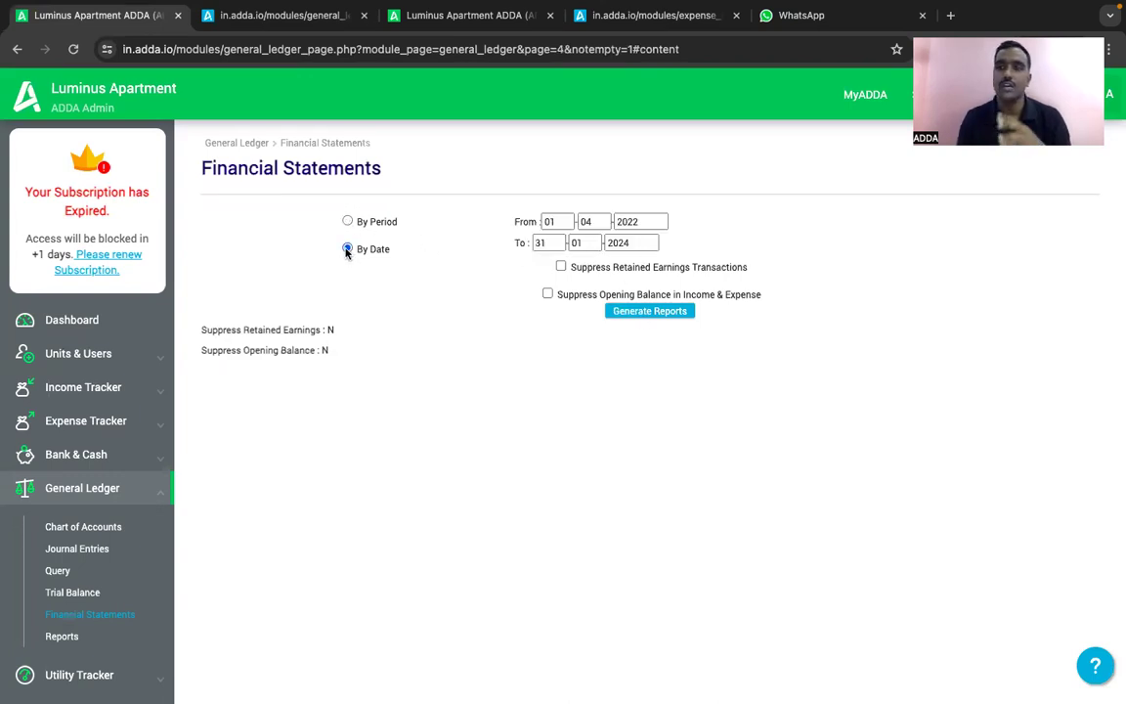
left_click(347, 222)
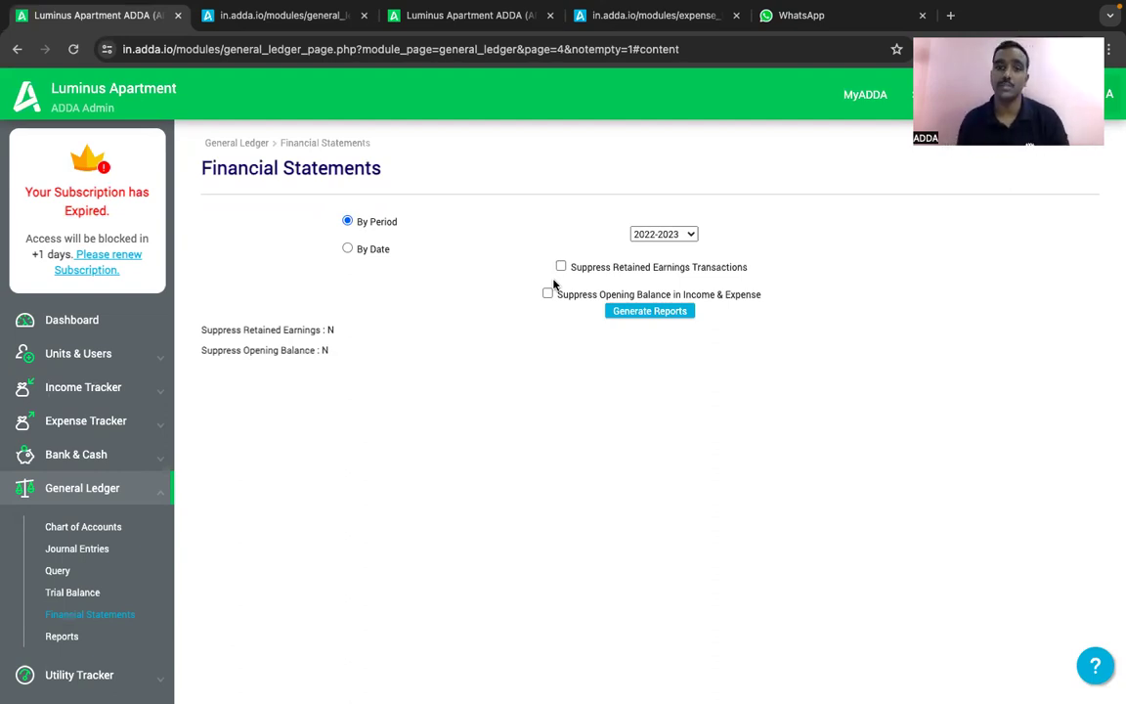
left_click(634, 313)
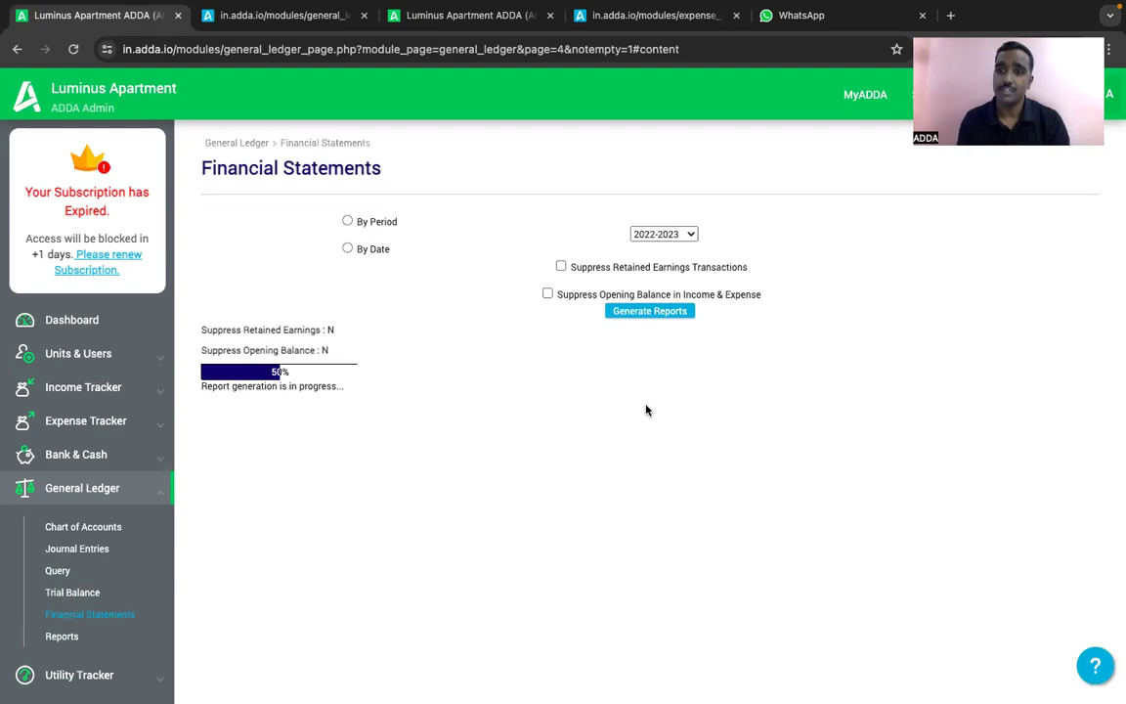
- Examine the 2022-2023 Balance Sheet and the Income & Expense Statement, including liabilities, assets, surplus and totals
scroll(645, 410, "down", 6)
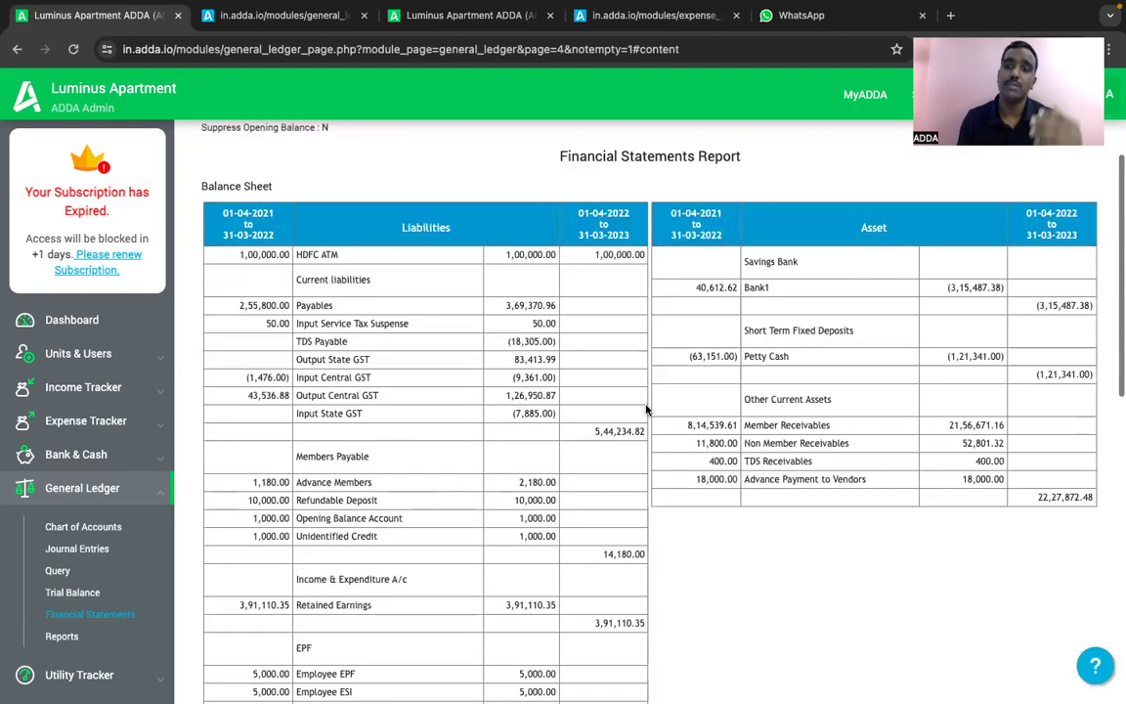
scroll(645, 409, "down", 5)
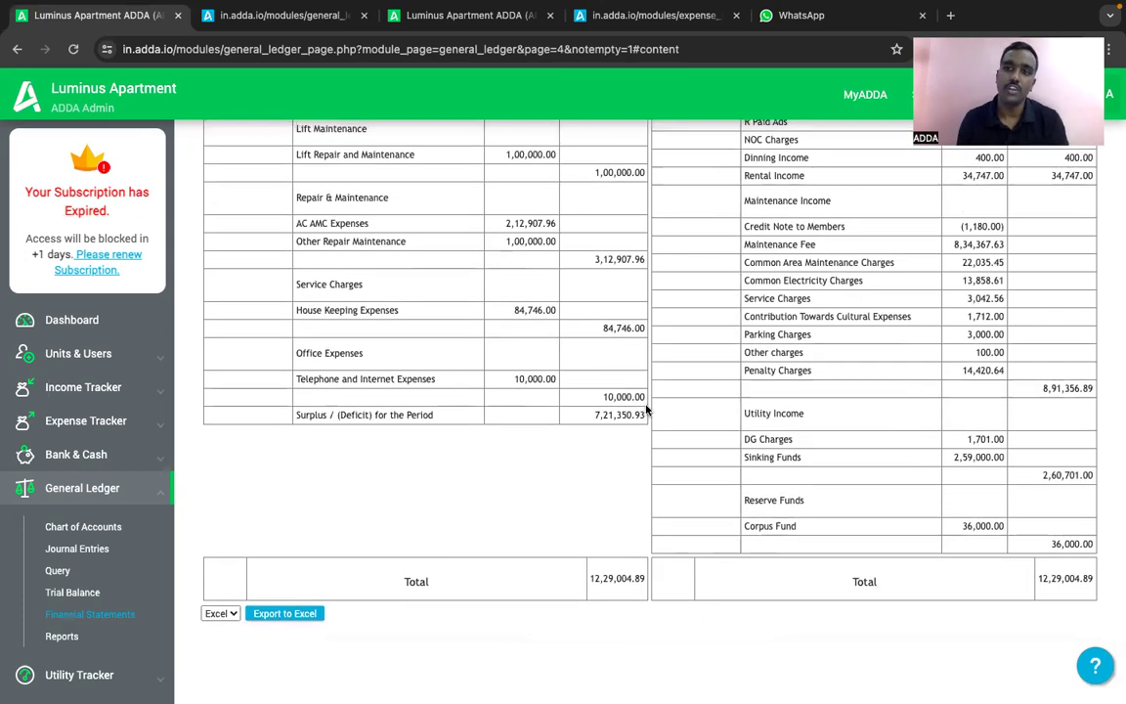
scroll(645, 409, "up", 1)
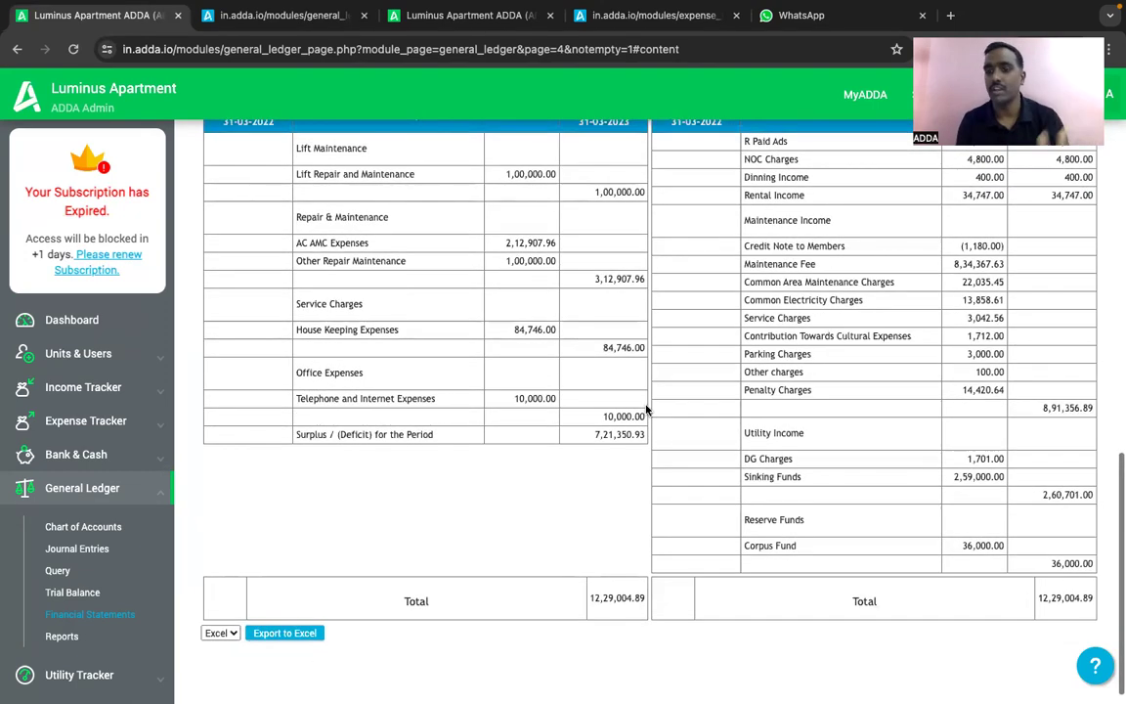
scroll(645, 410, "up", 11)
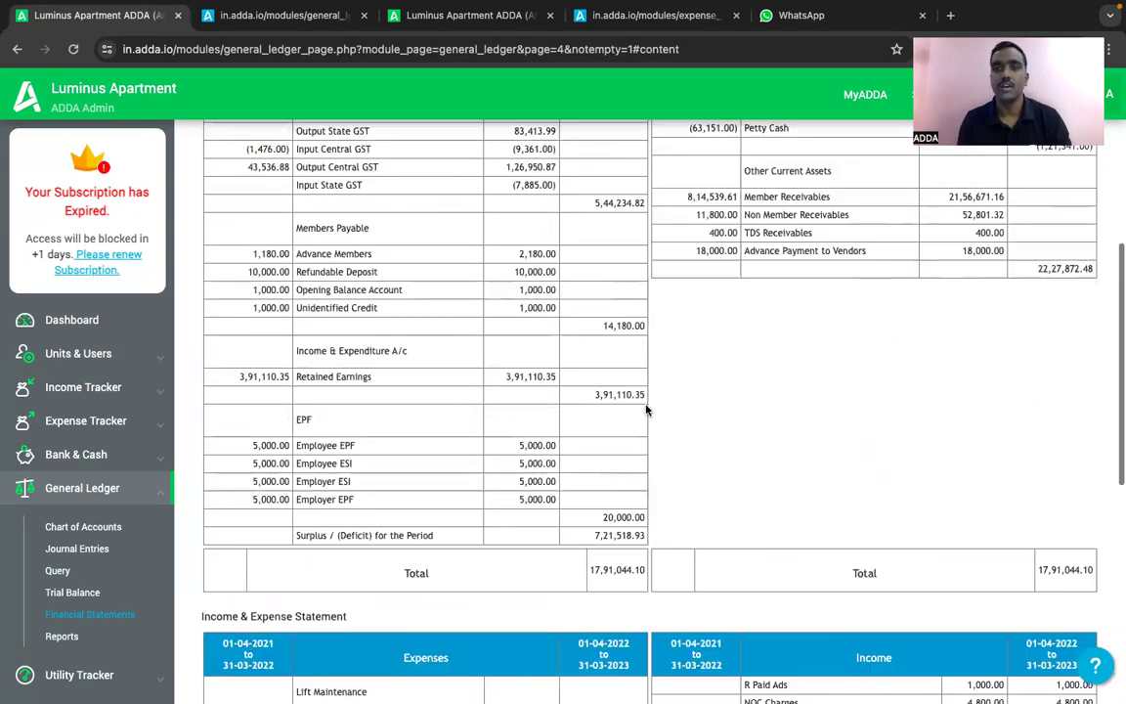
scroll(645, 409, "up", 2)
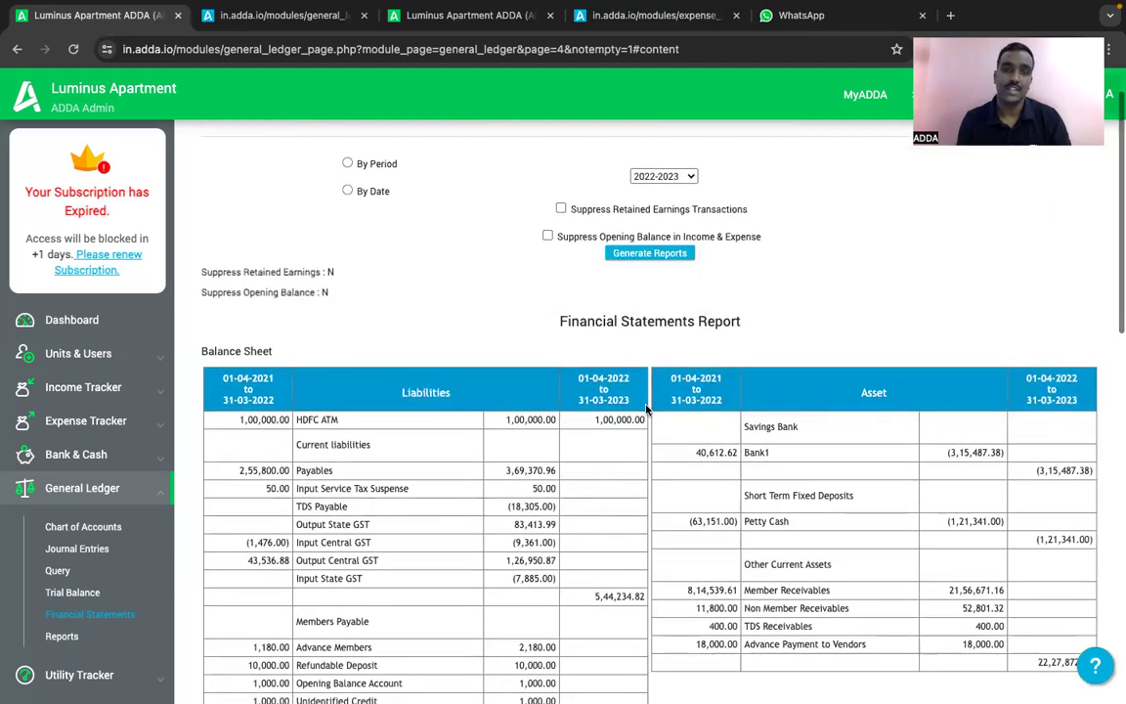
scroll(645, 409, "down", 1)
scroll(645, 409, "down", 3)
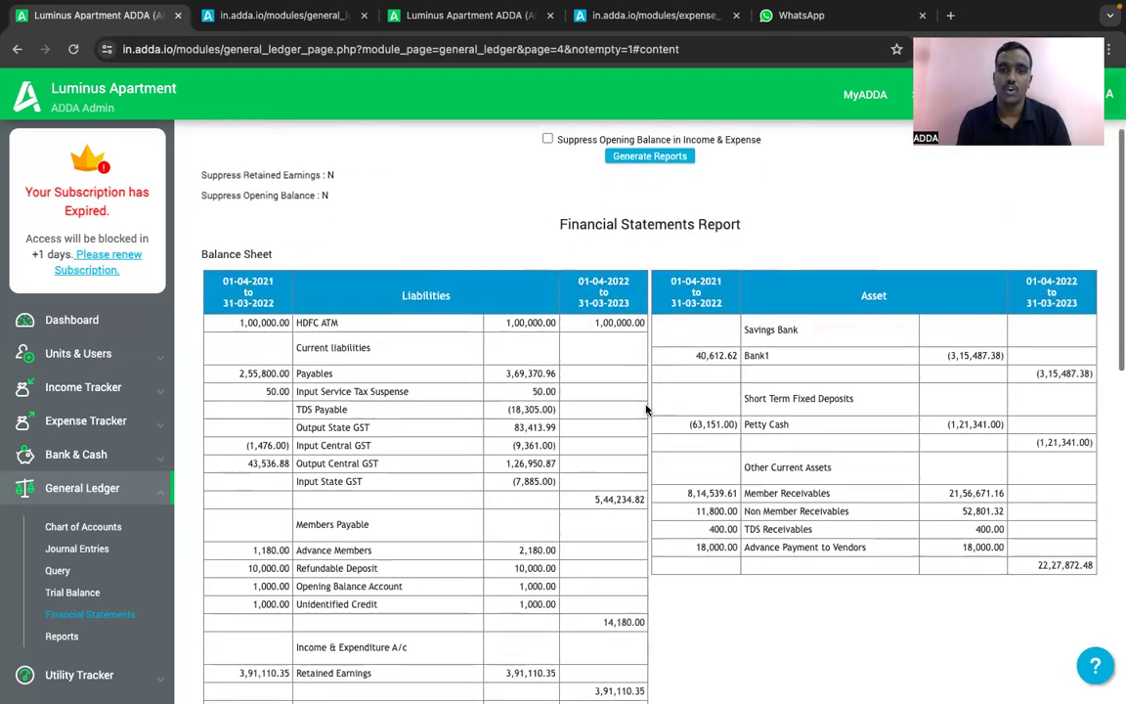
scroll(645, 410, "up", 4)
scroll(645, 409, "down", 7)
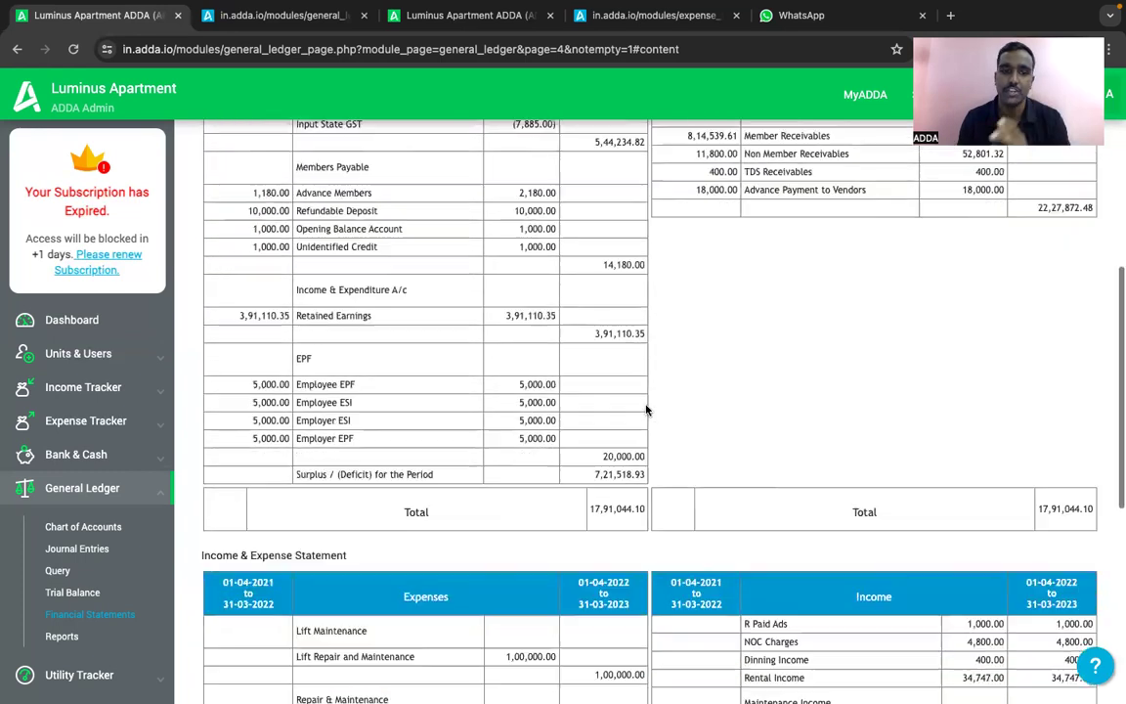
scroll(645, 410, "down", 3)
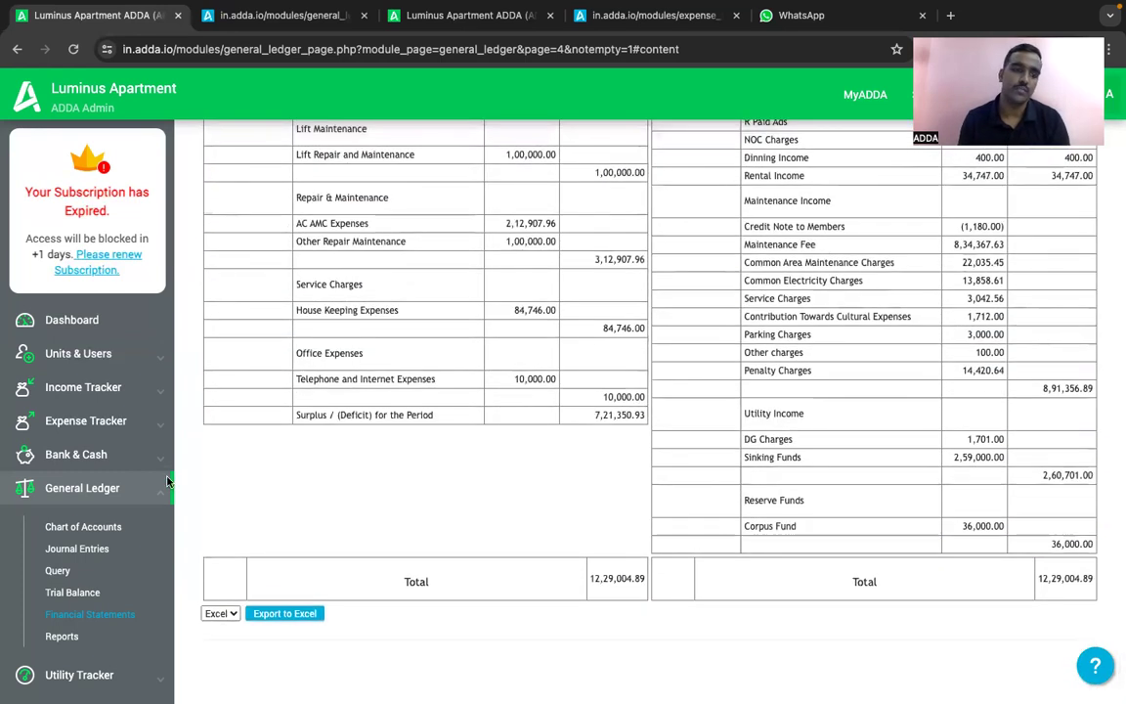
- Open the General Ledger Reports page and look through the available asset, liability, income, expense and financial statement reports
left_click(61, 636)
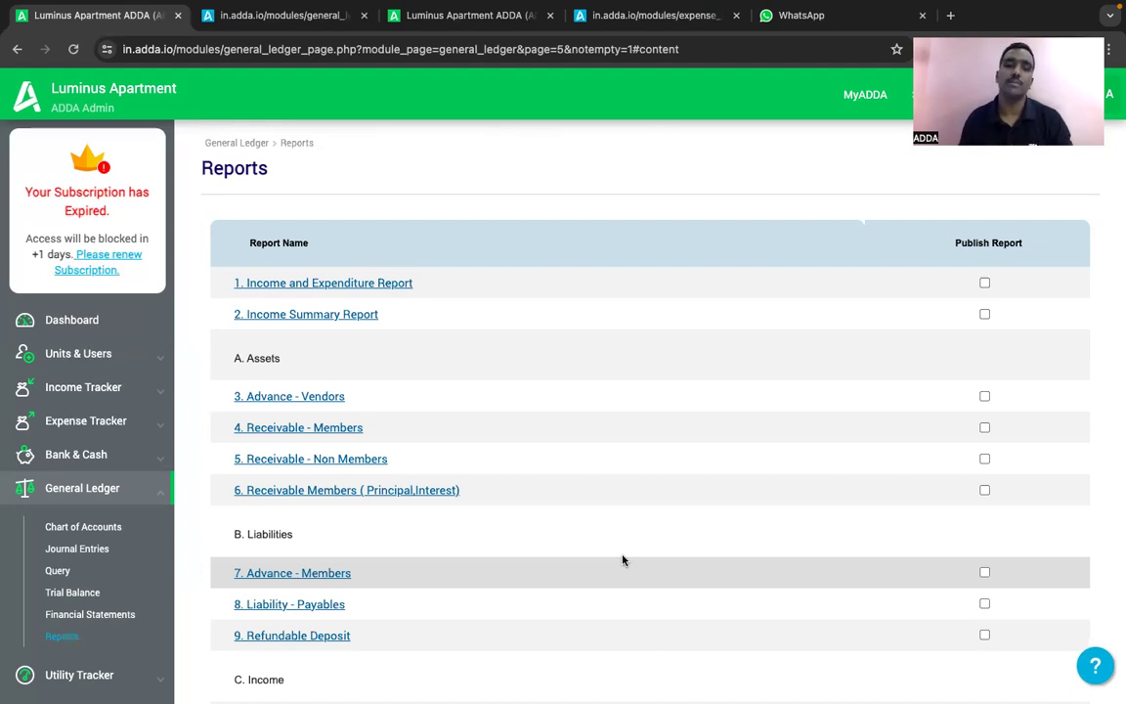
scroll(623, 559, "down", 1)
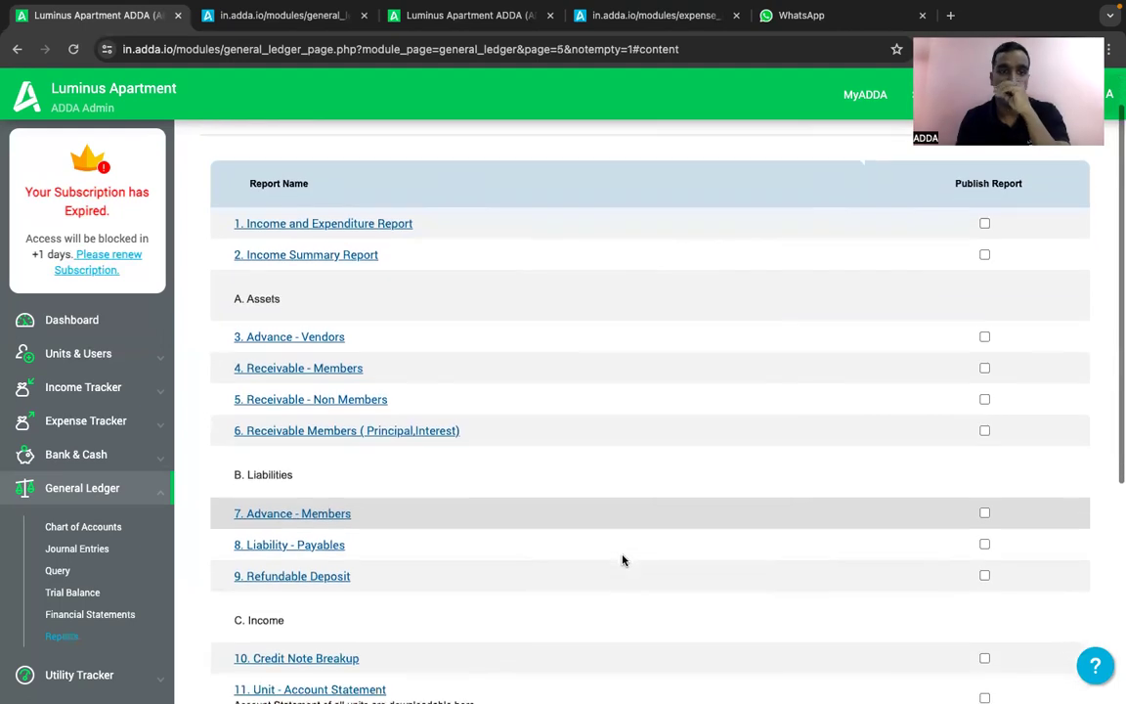
scroll(623, 559, "down", 5)
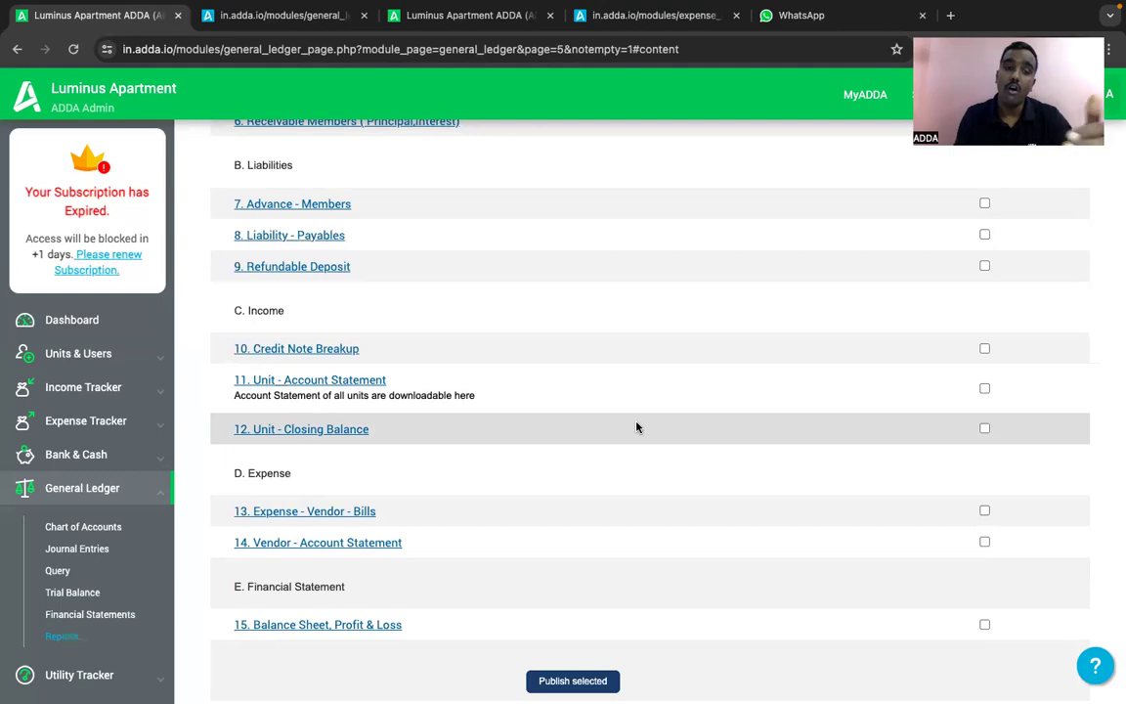
scroll(636, 428, "up", 5)
scroll(636, 427, "up", 1)
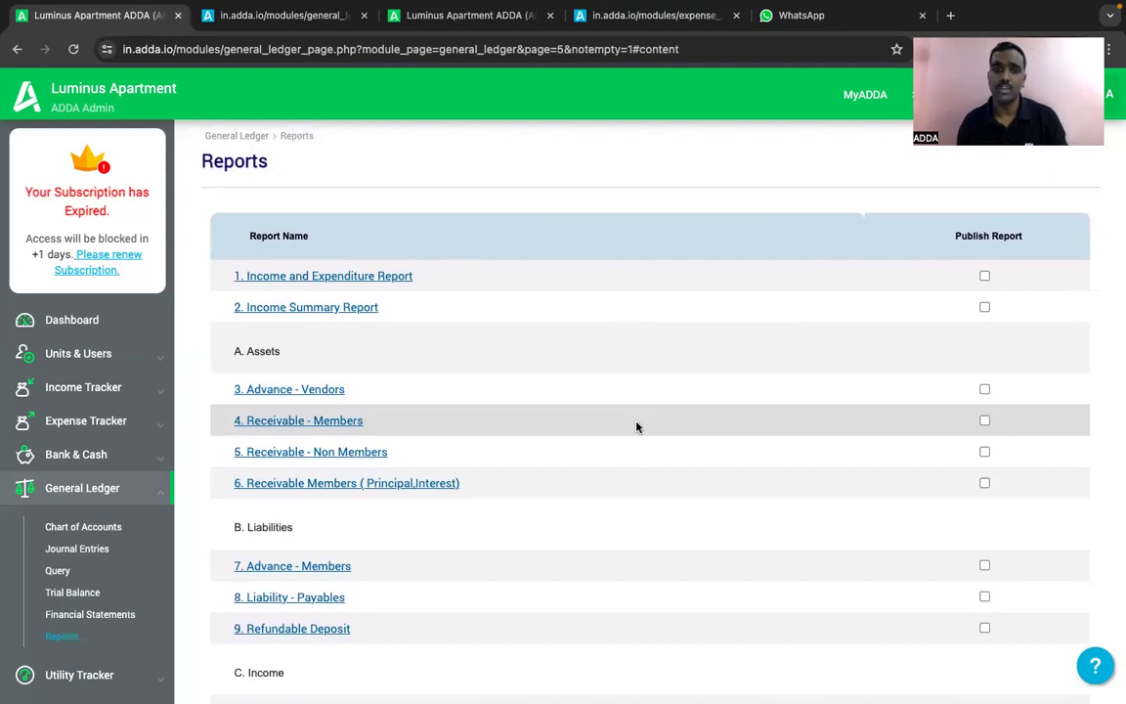
scroll(401, 404, "down", 2)
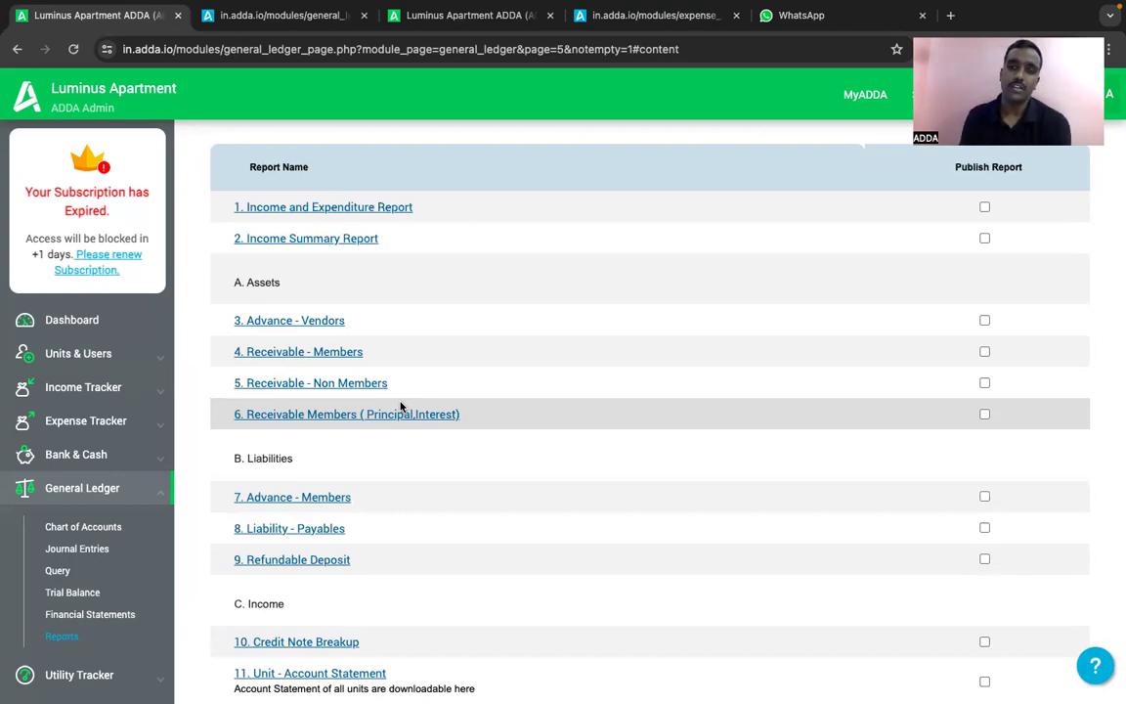
scroll(442, 516, "down", 3)
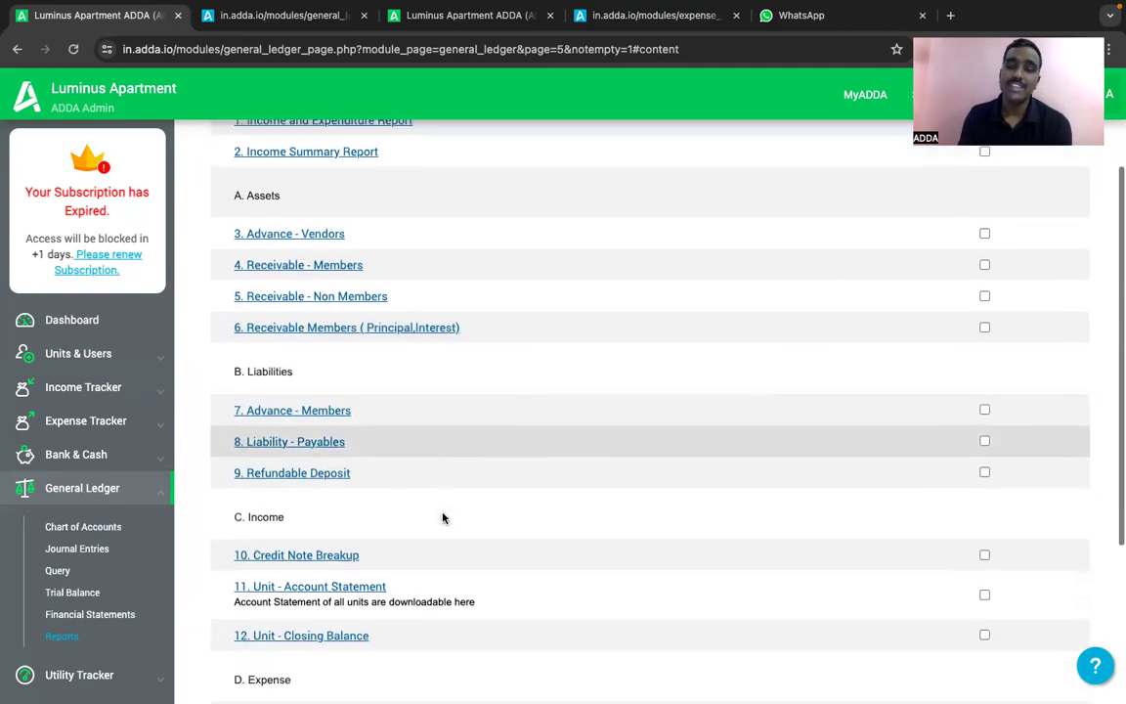
scroll(442, 517, "up", 5)
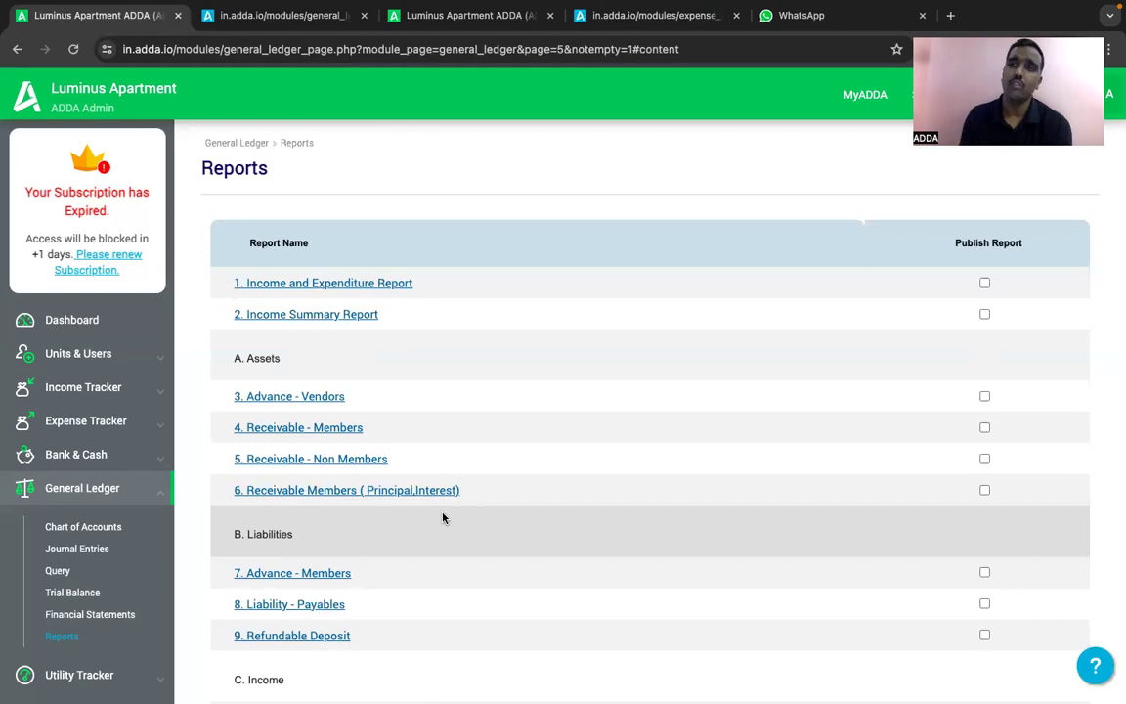
scroll(443, 518, "down", 3)
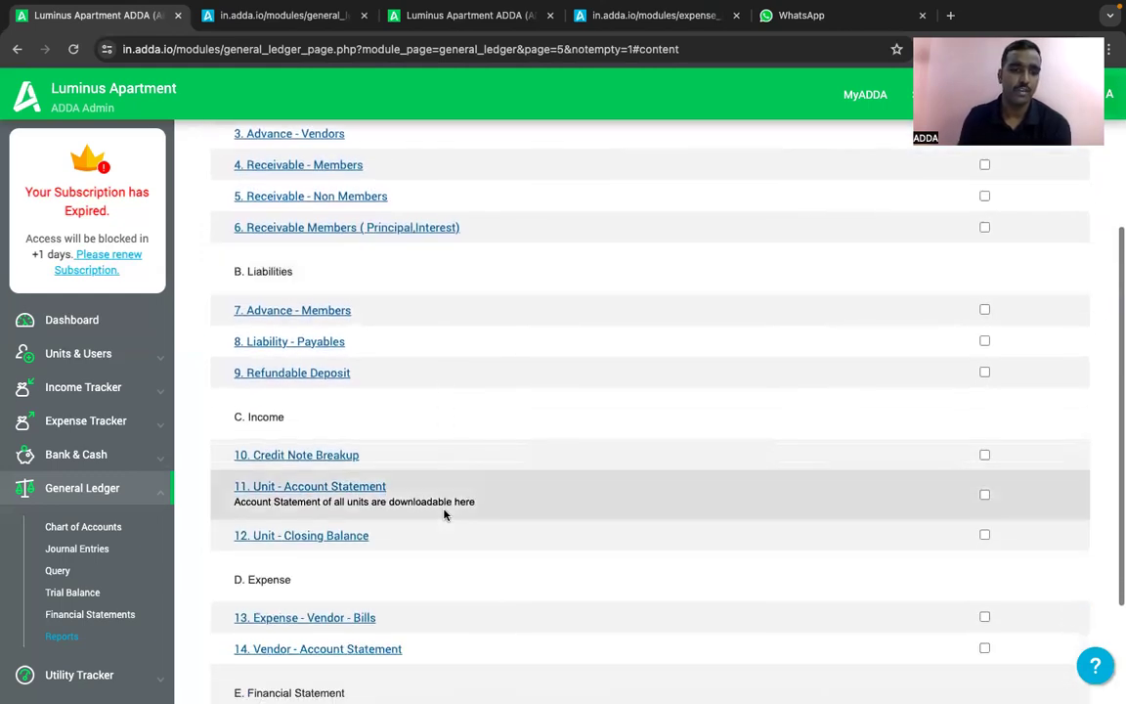
scroll(443, 516, "down", 1)
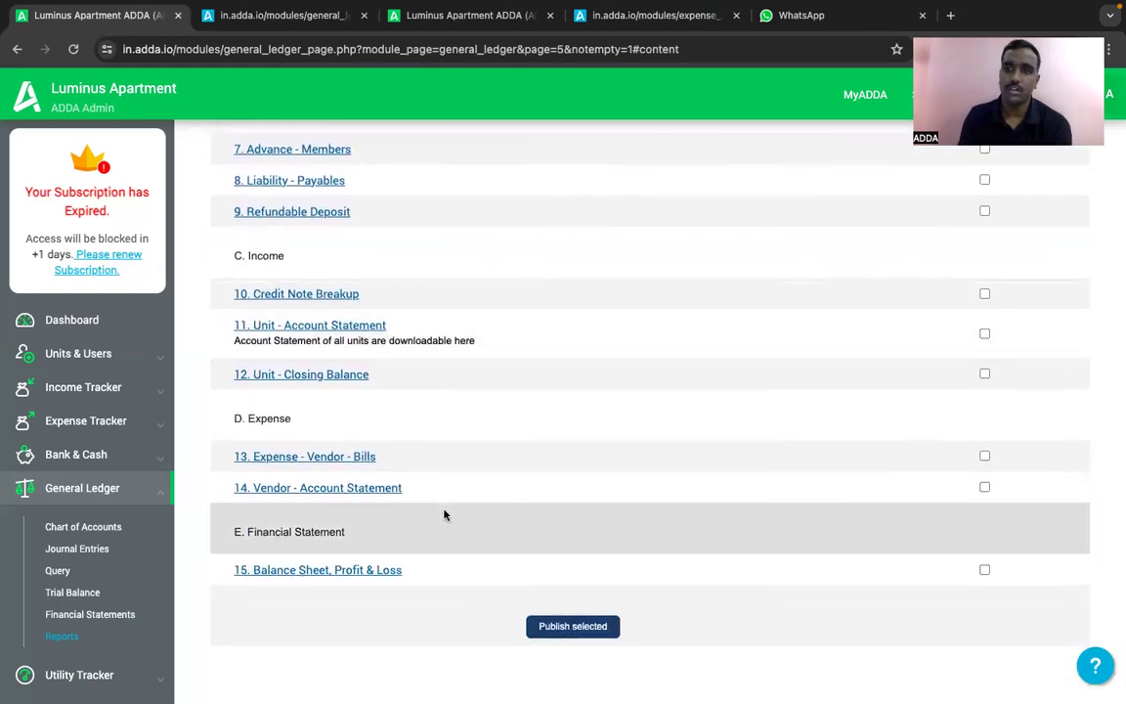
scroll(444, 515, "up", 4)
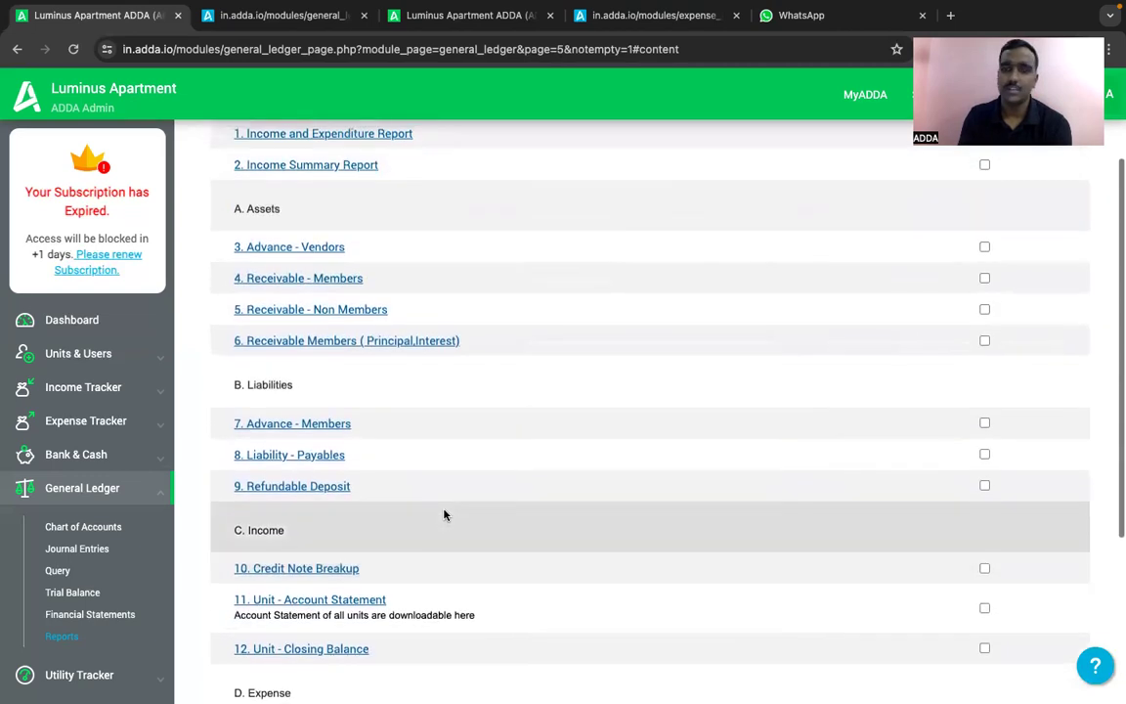